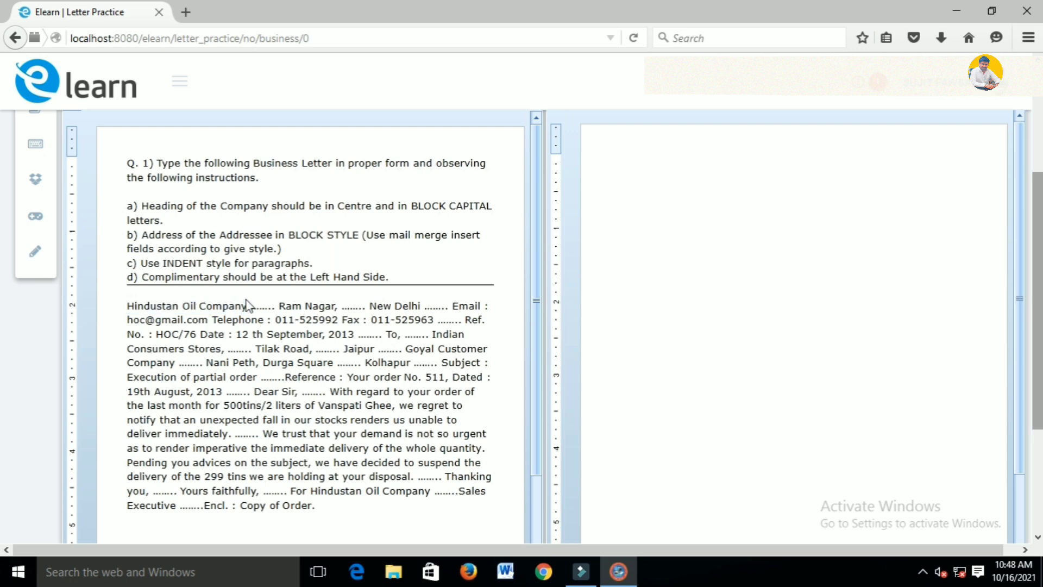
Type Hindustan Oil Company, Ram Nagar, New Delhi, the Email line with the company's address, and begin Telephone
click(249, 307)
drag(342, 308, 448, 310)
drag(438, 320, 460, 324)
click(636, 211)
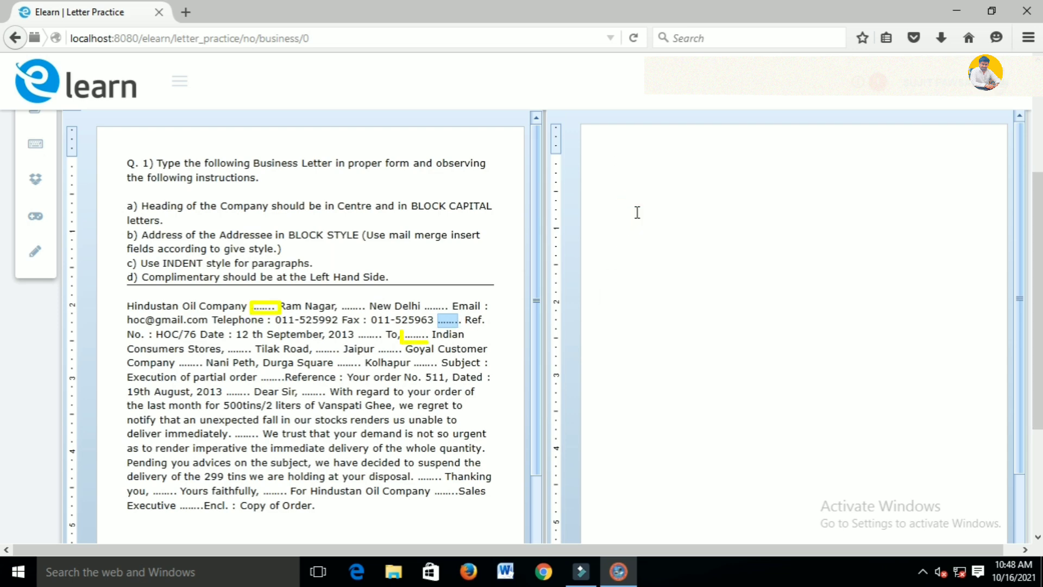
text(Hindustan O)
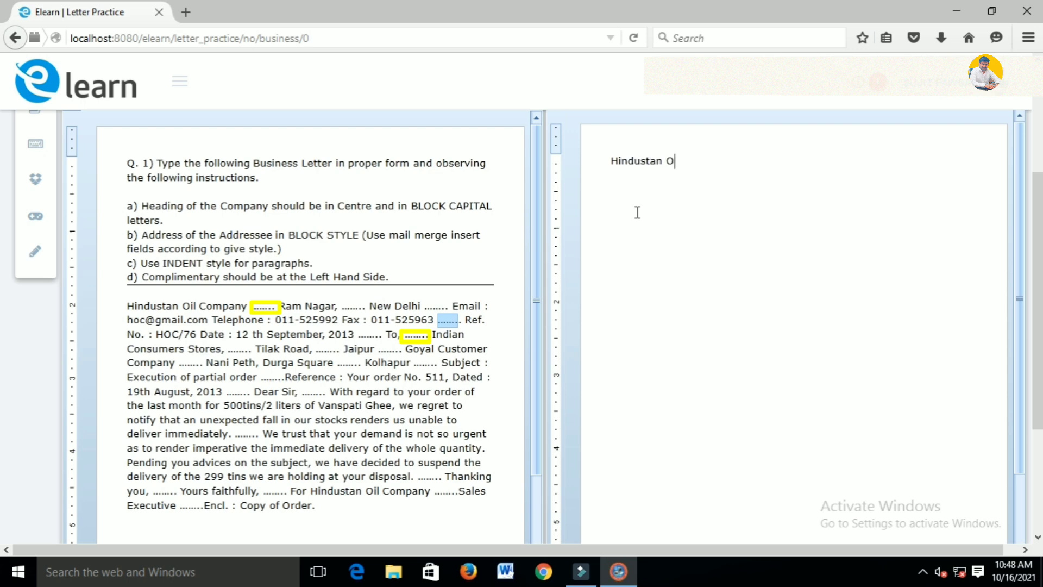
text(il Company )
text(Ram Nagar, )
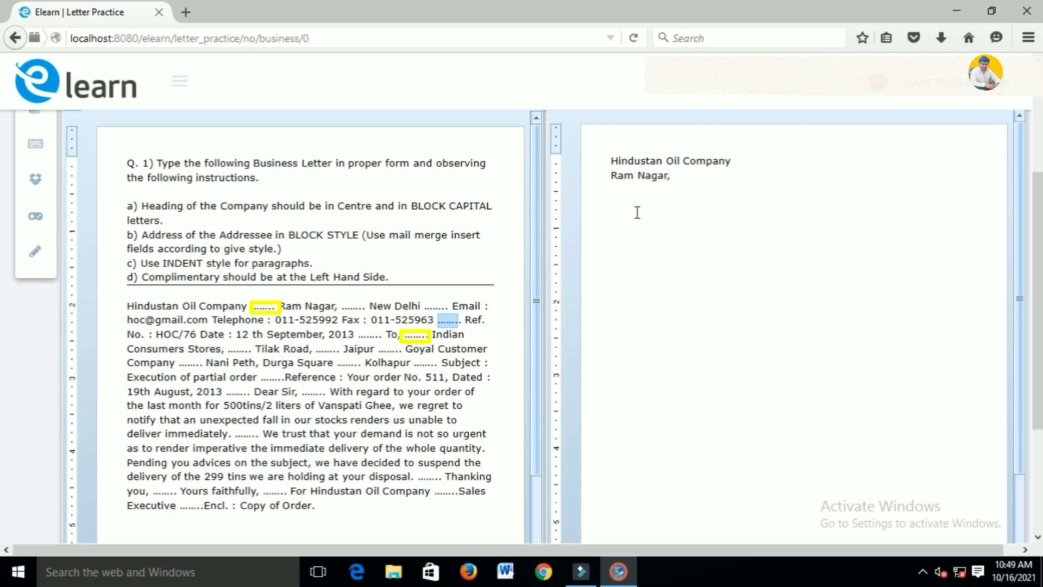
text(New Delhi )
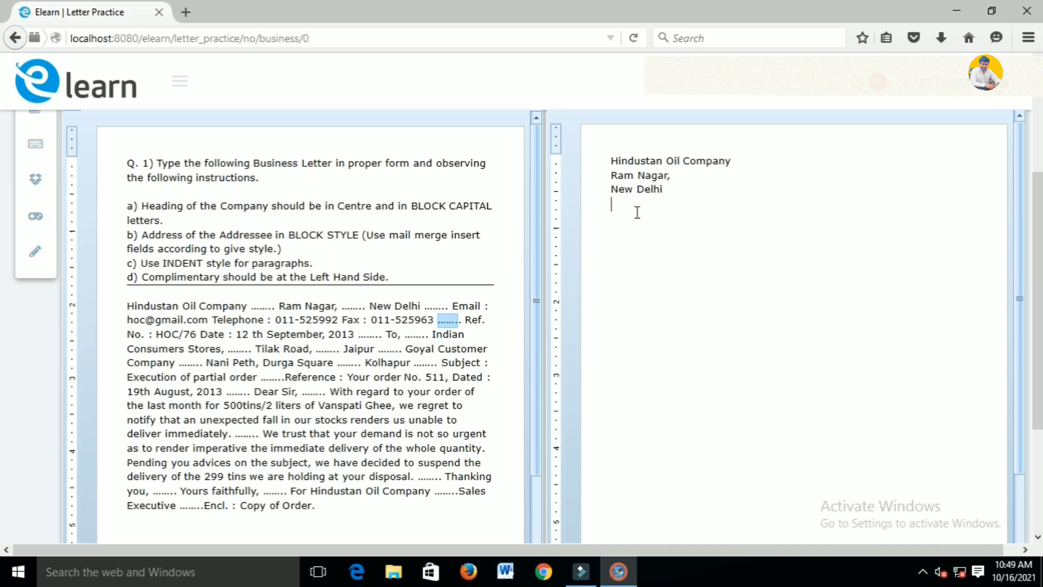
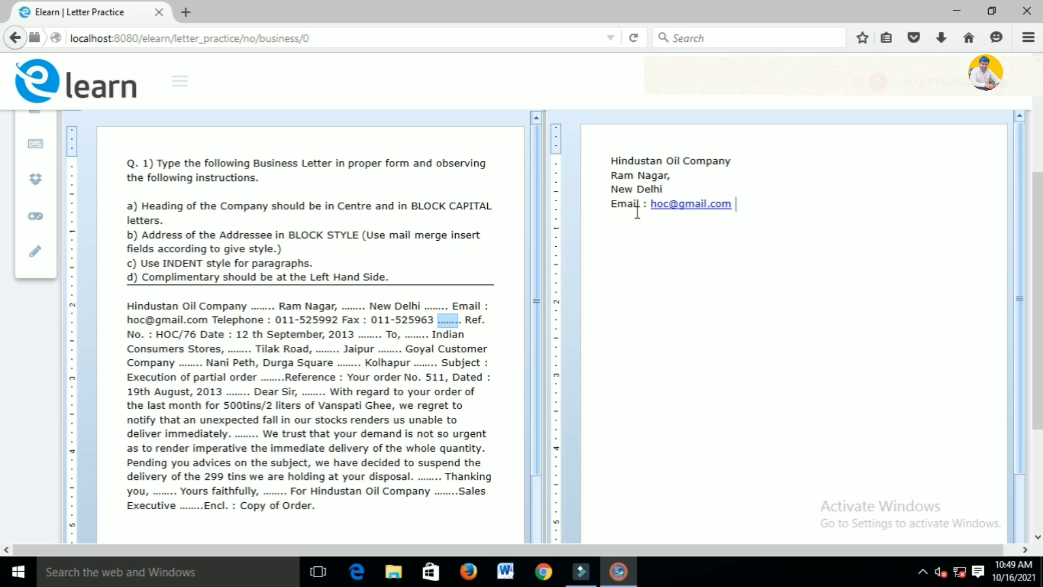
text(Telephho)
Finish the telephone and fax details, add Ref. No. HOC/76 dated 12th September, 2013, then 'To,'
drag(171, 334, 196, 335)
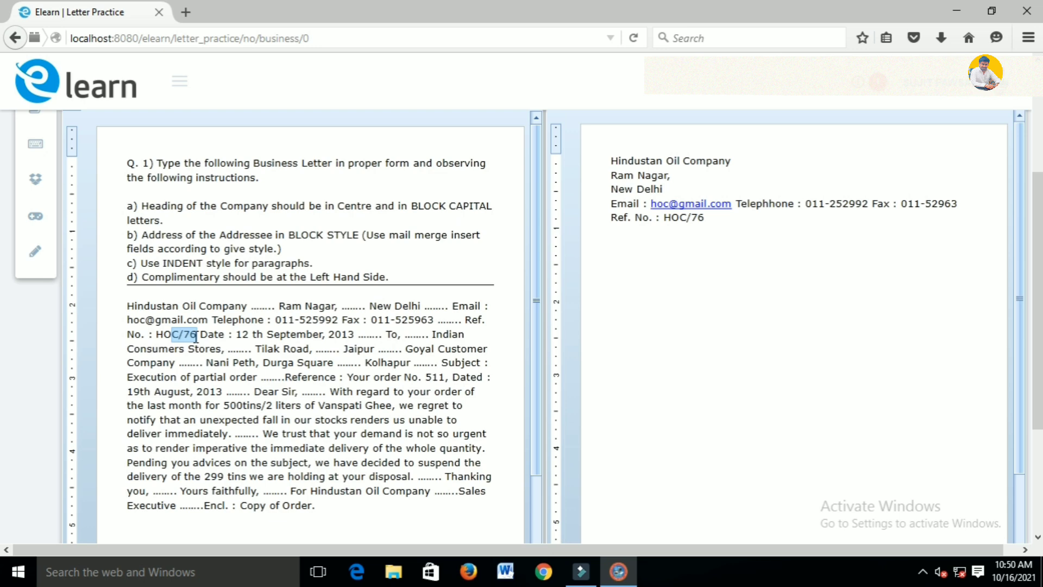
drag(209, 335, 180, 335)
click(180, 335)
click(710, 218)
text(d)
text(?)
text(te)
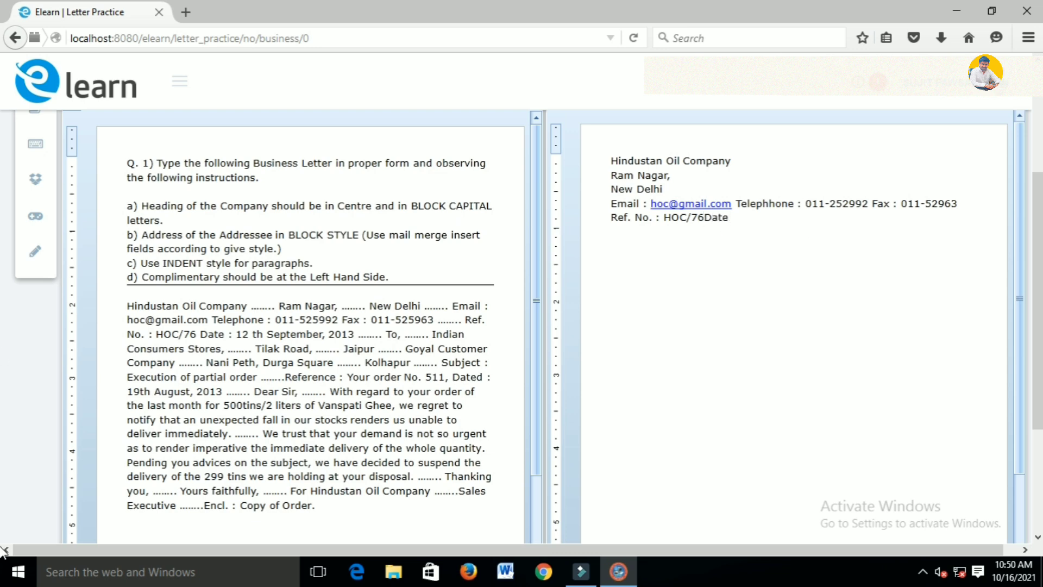
text( : 12th September, 2)
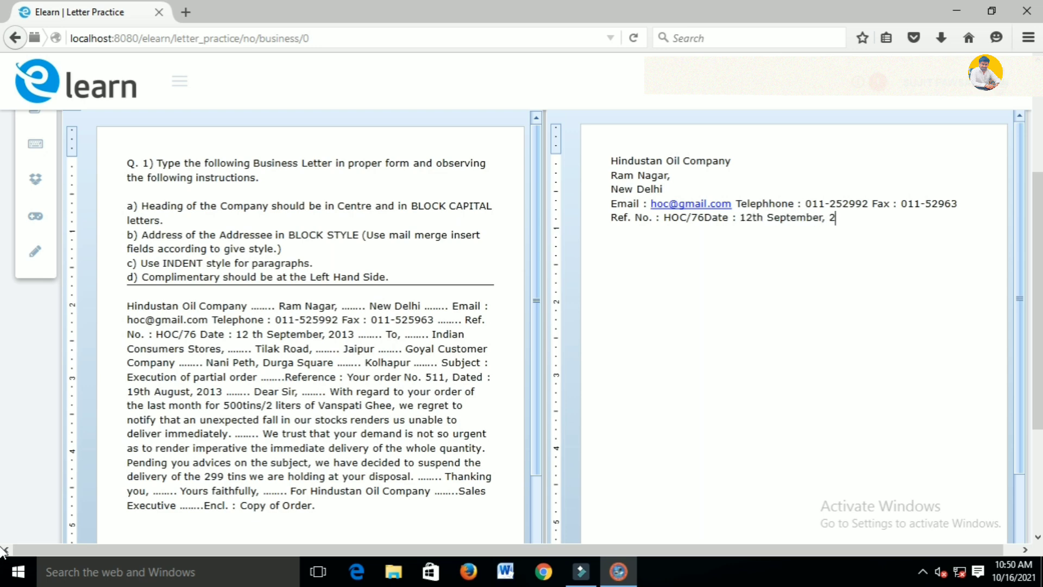
text(0213)
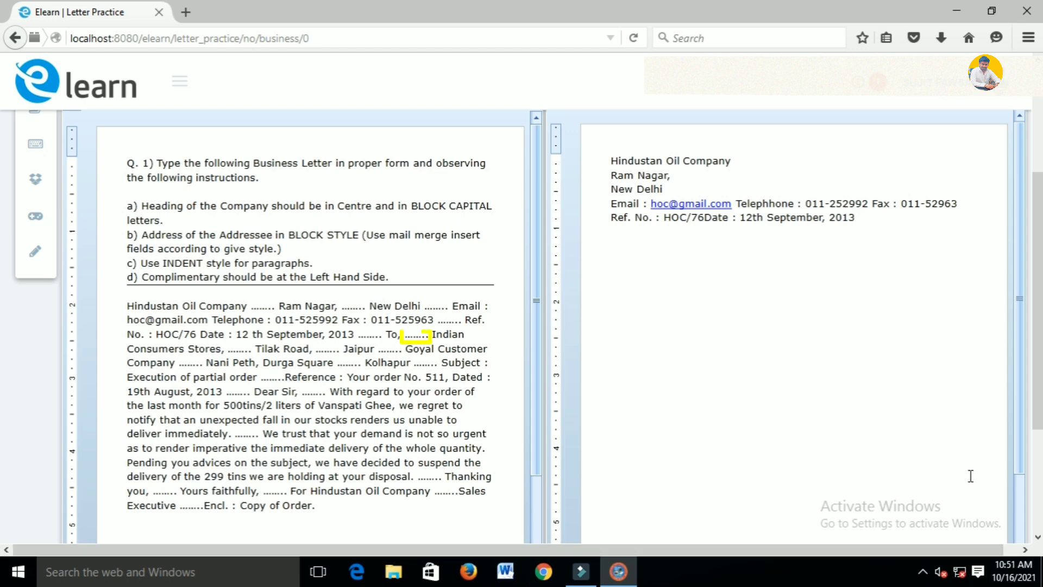
text(To,)
drag(412, 335, 285, 385)
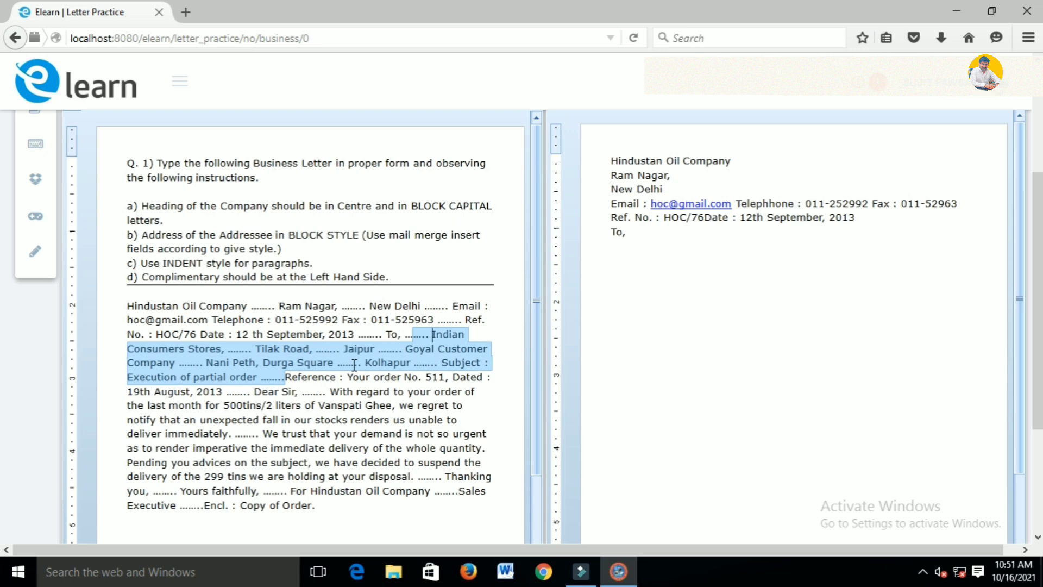
Type the Subject 'Execution of partial order', the Reference line, 'Dear Sir,' and both body paragraphs
click(612, 254)
text(Sub)
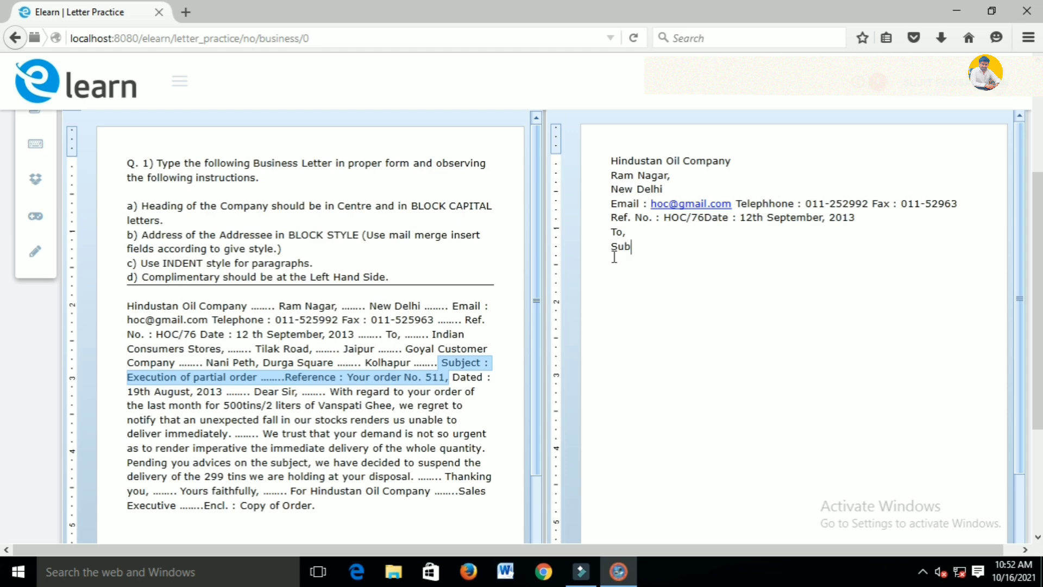
text(ject : Exceution of pa)
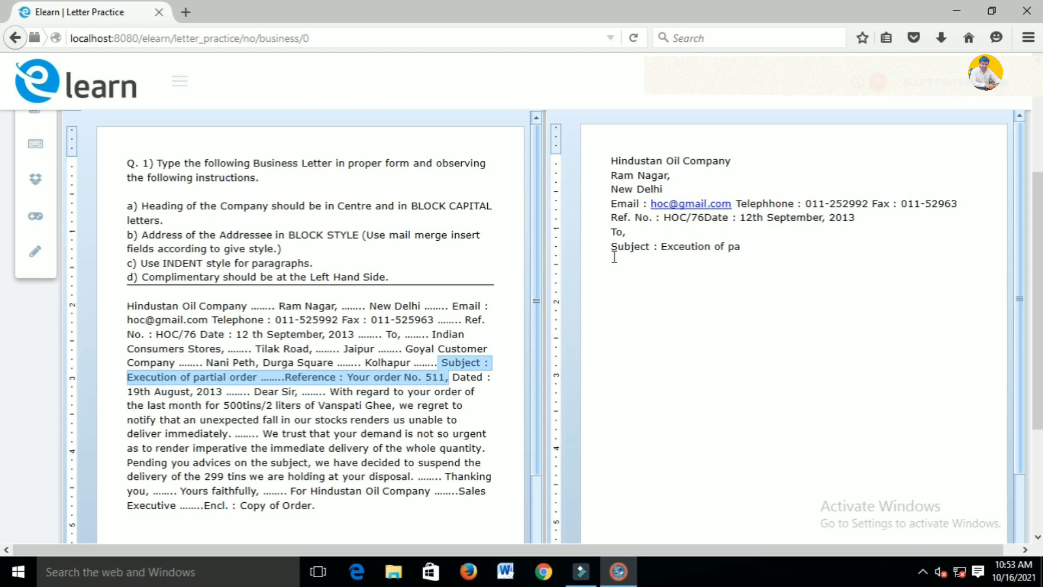
text(rtial order )
text(R)
text(efere)
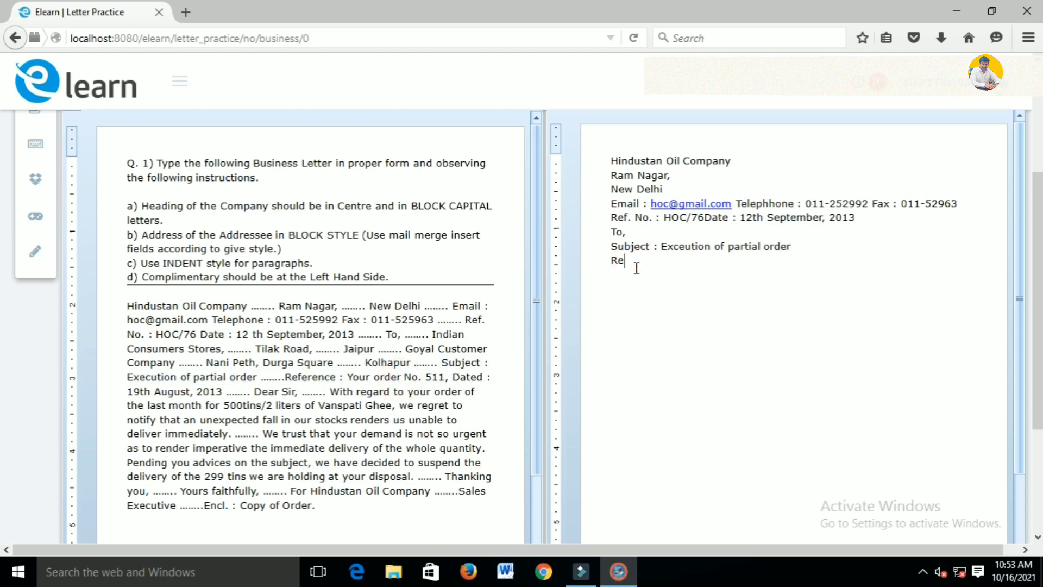
text(nce)
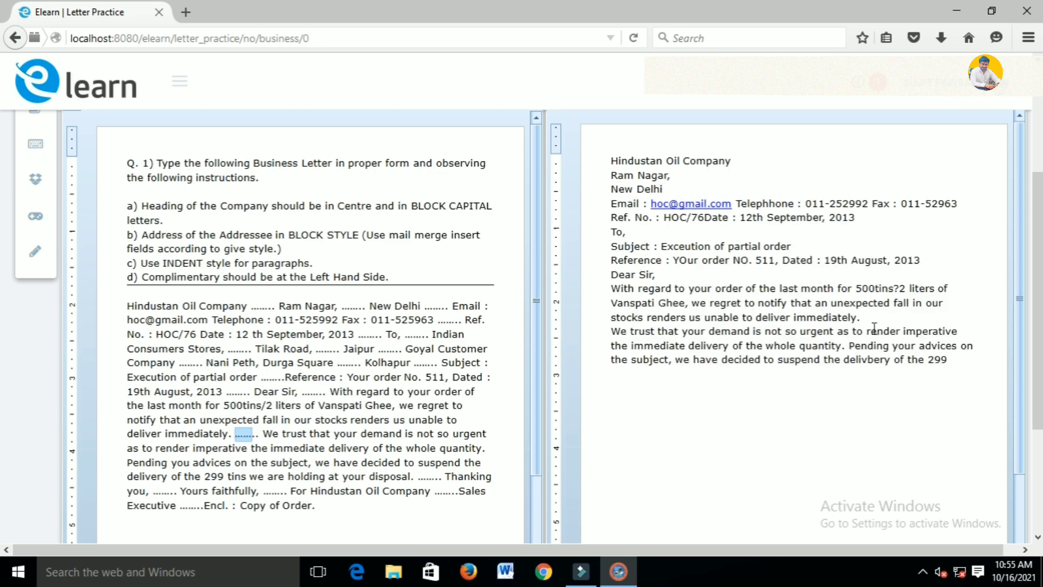
text(tins we are holding at your dispos)
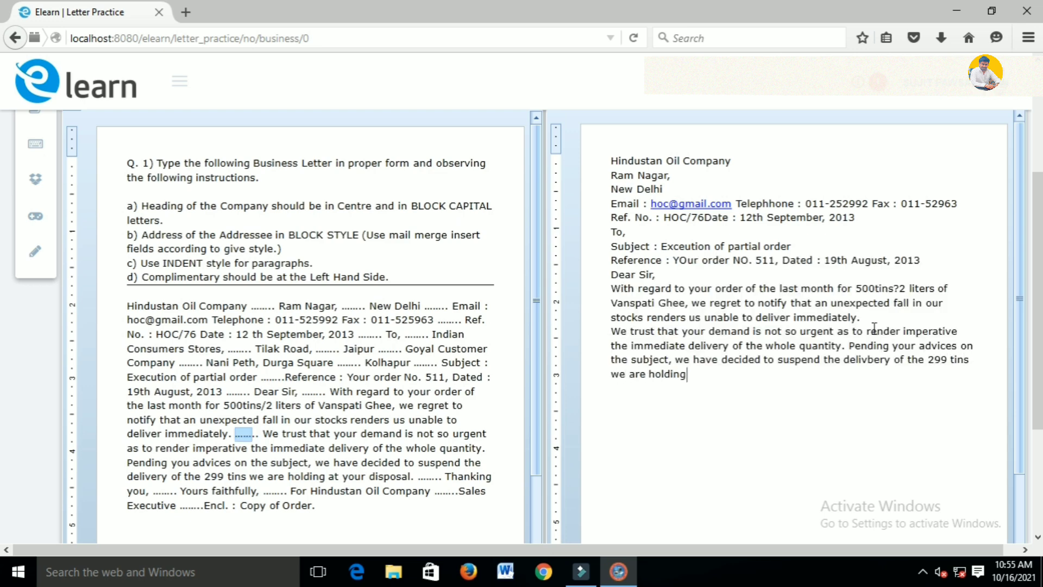
text(al.)
click(434, 477)
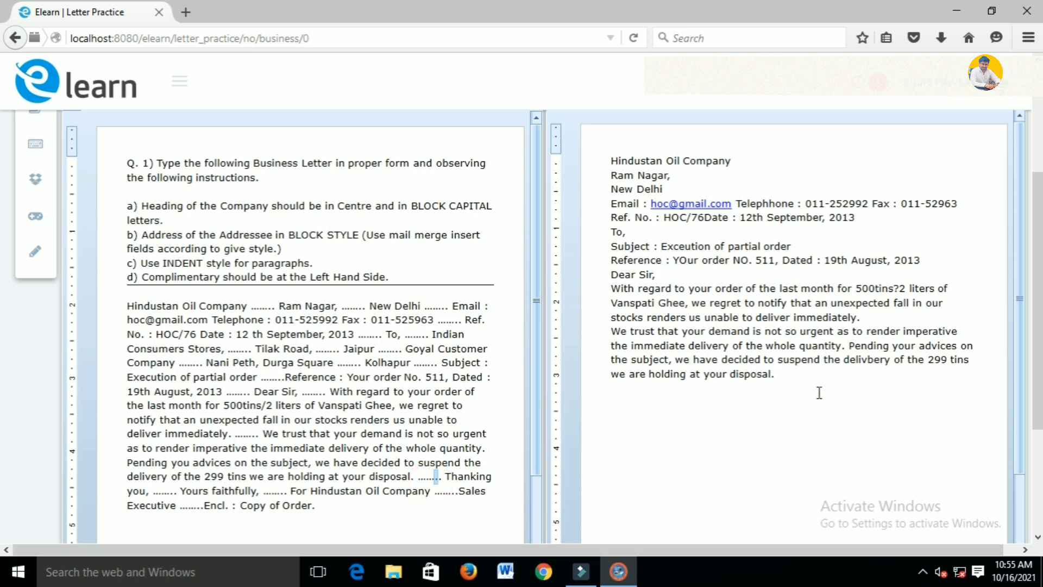
Add the closing lines 'Thanking you,', 'Yours faithfully,' and 'For Hindustan Oil Company'
key(Return)
text(Thanking You)
key(BackSpace)
key(BackSpace)
key(BackSpace)
text(you,)
click(170, 491)
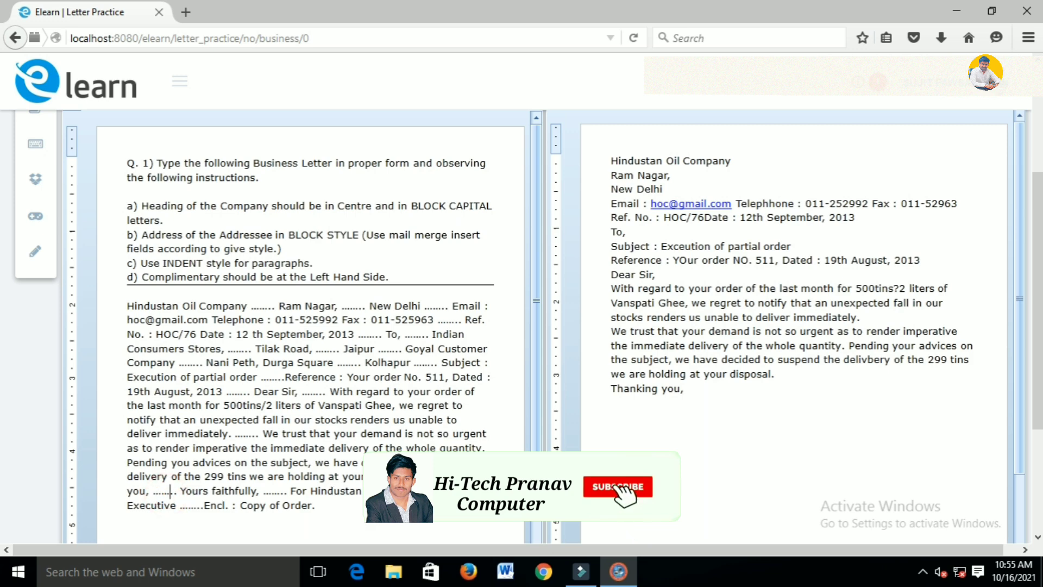
key(Return)
text(Yours faith)
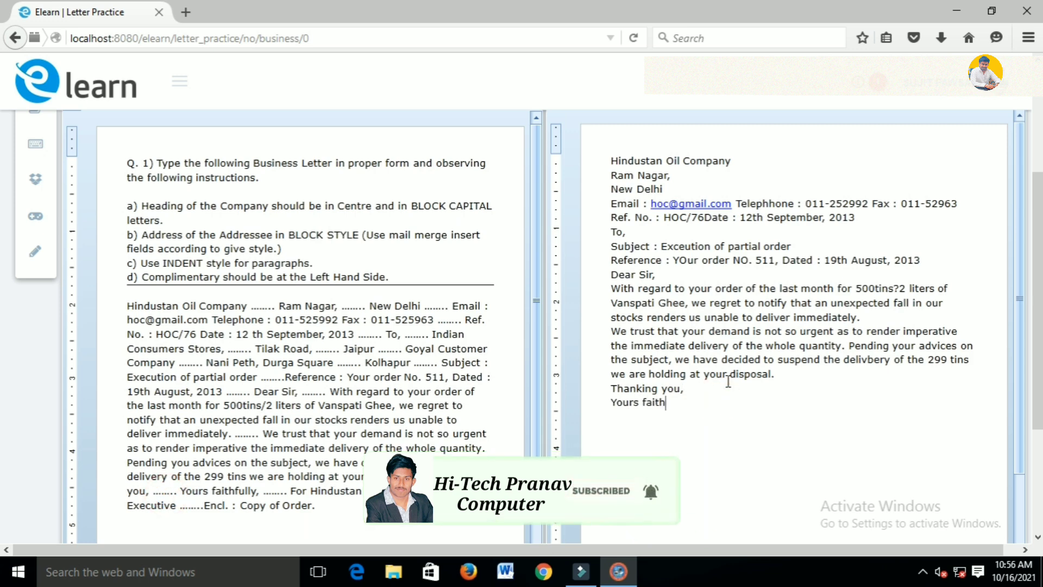
text(fully, )
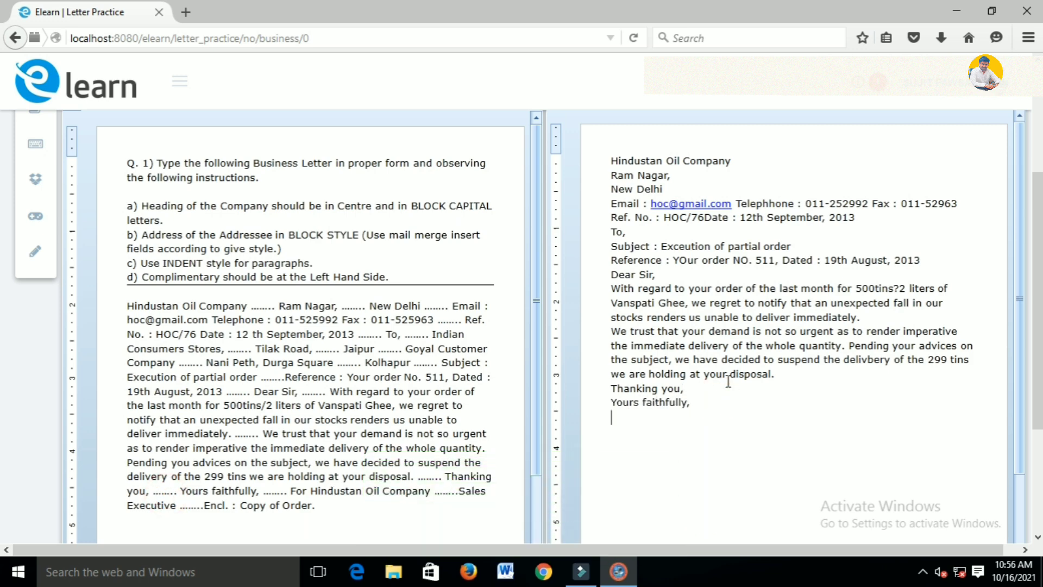
text(For HIndustan oil )
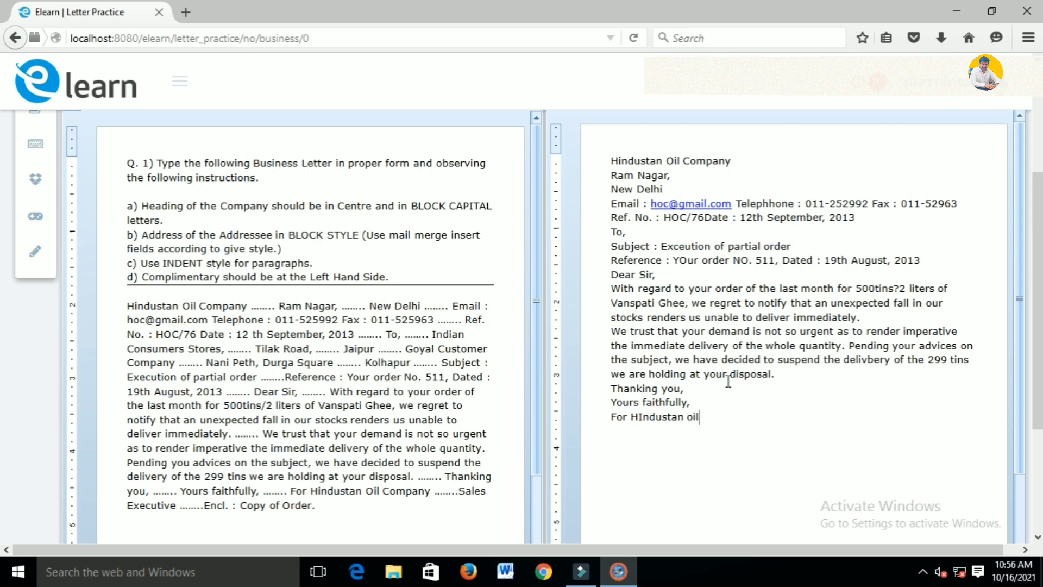
text(Company)
Add 'Sales Executive' and 'Encl.: Copy of Order.' lines, followed by an empty line
click(458, 490)
click(774, 420)
key(Return)
text(Sales Executive)
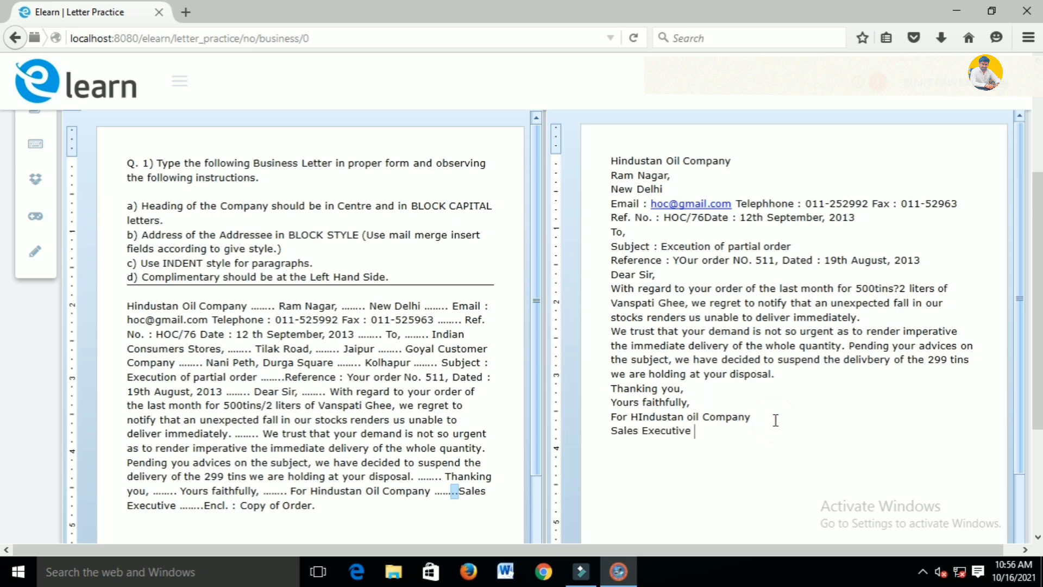
key(Return)
text(Encl.: C)
text(opy of O)
text(der)
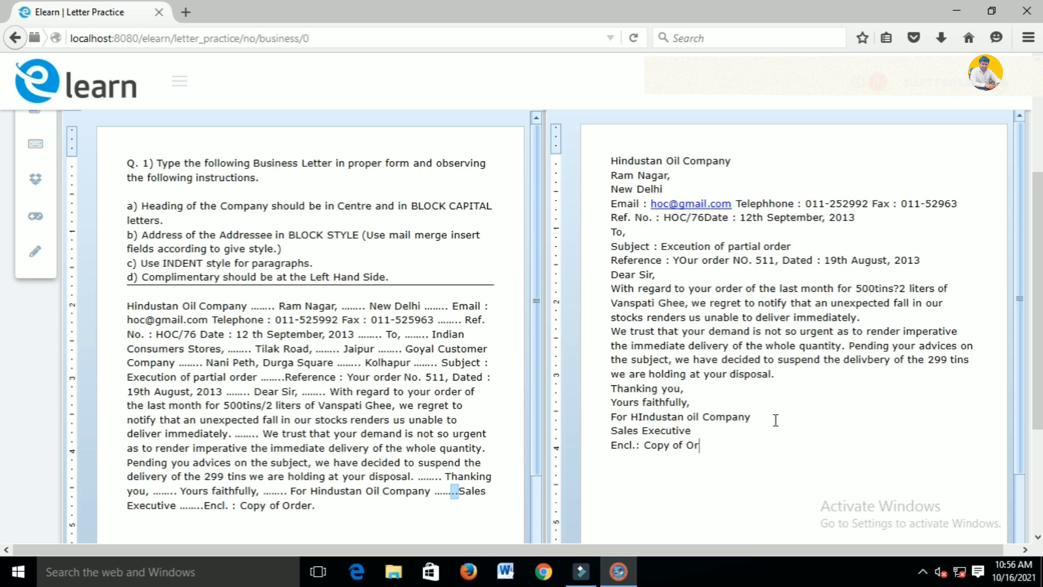
text(der.)
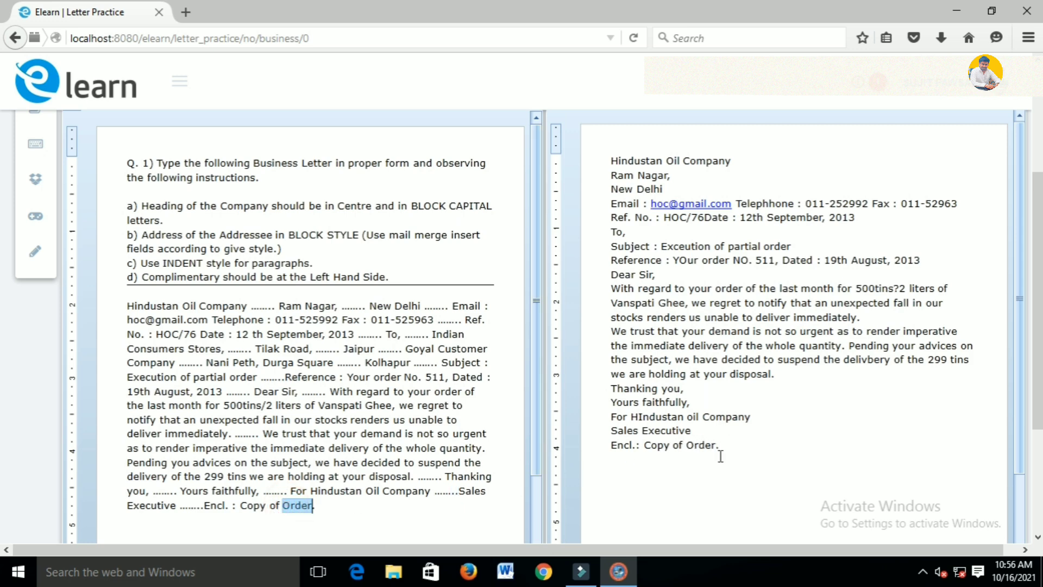
click(720, 456)
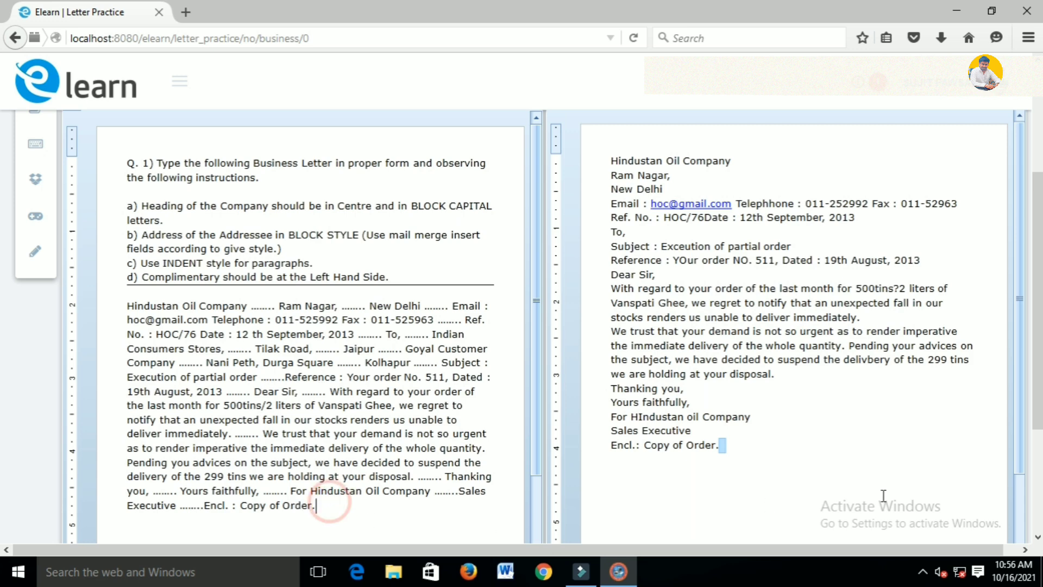
key(Return)
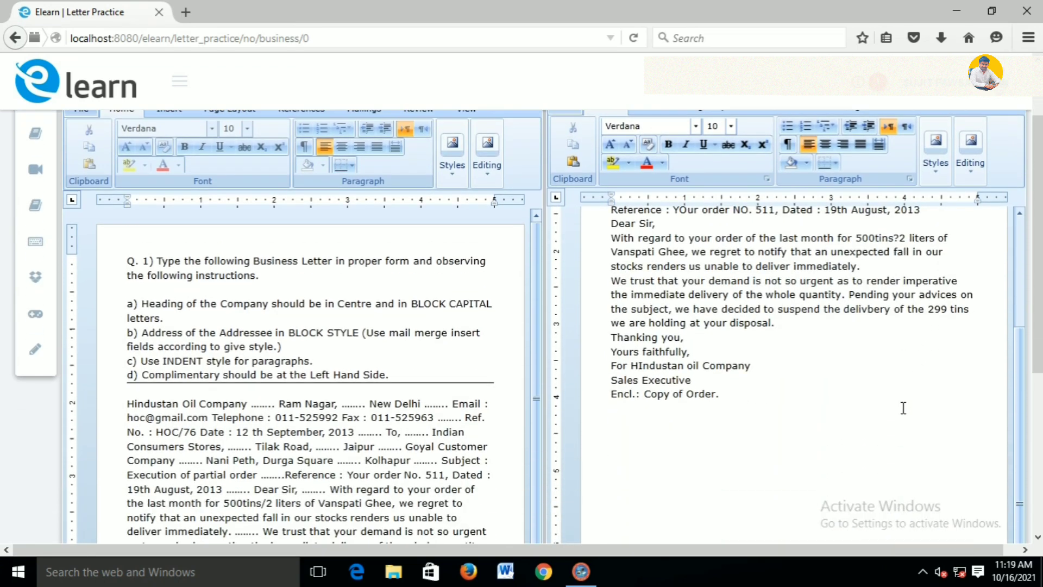
Insert blank lines after New Delhi, the Email line and the Ref. No. line
drag(1022, 351, 1024, 259)
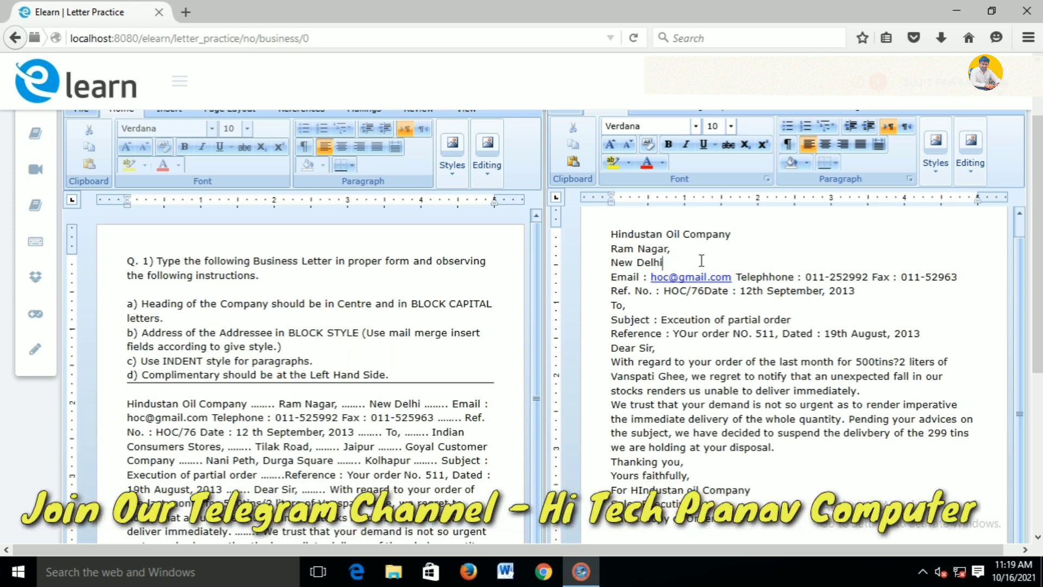
key(Return)
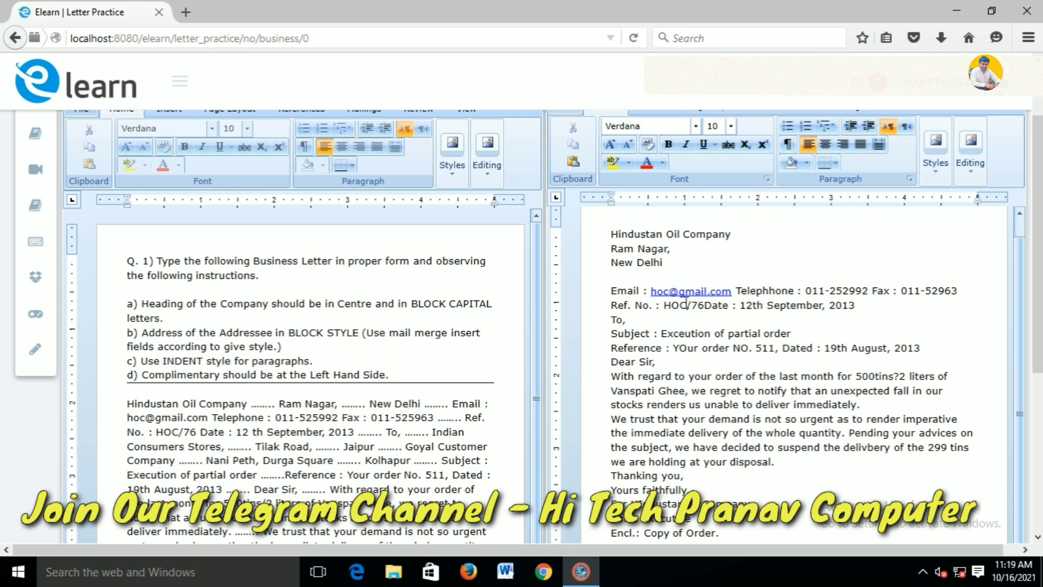
click(959, 293)
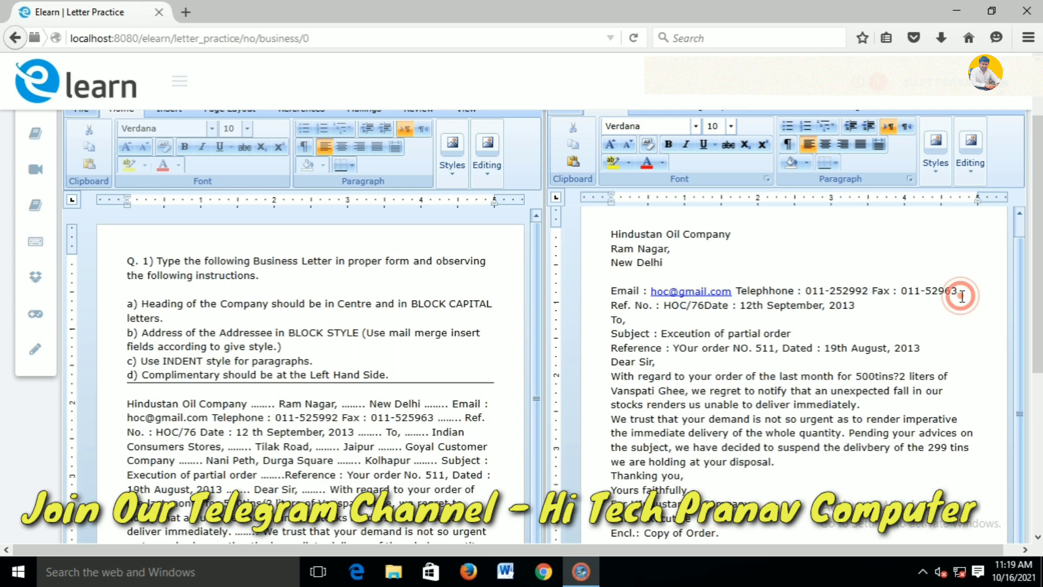
key(Return)
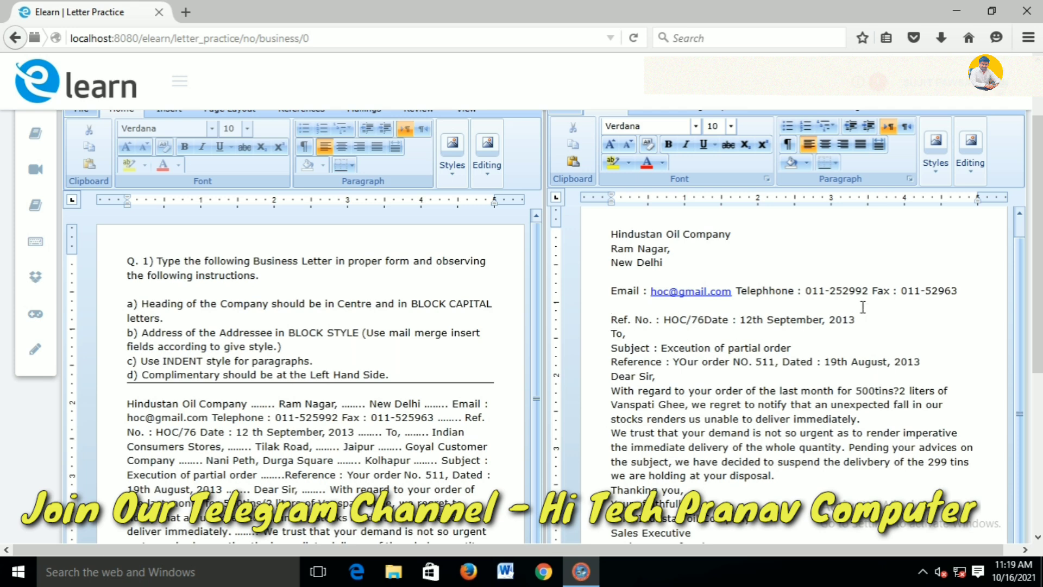
click(861, 322)
key(Return)
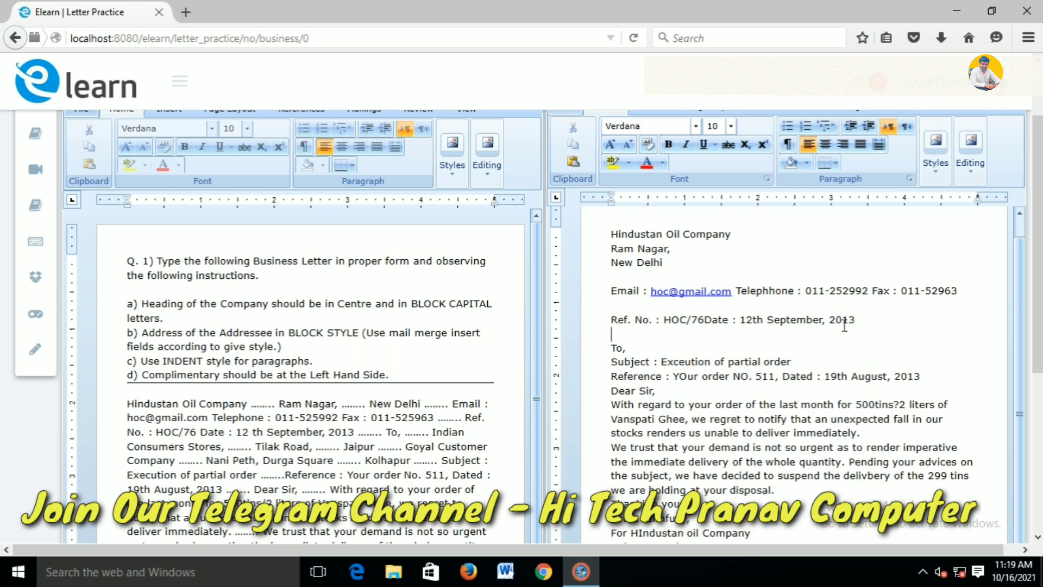
Insert blank lines after 'To,' and after the Reference line, stopping after 'Dear Sir,'
scroll(679, 353, down, 3)
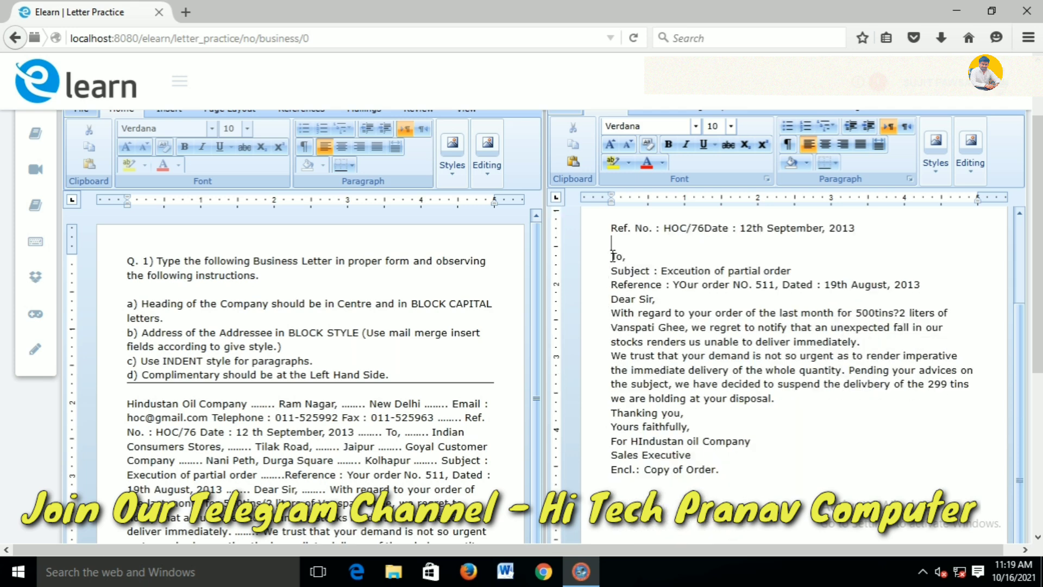
click(641, 254)
key(Return)
key(Return)
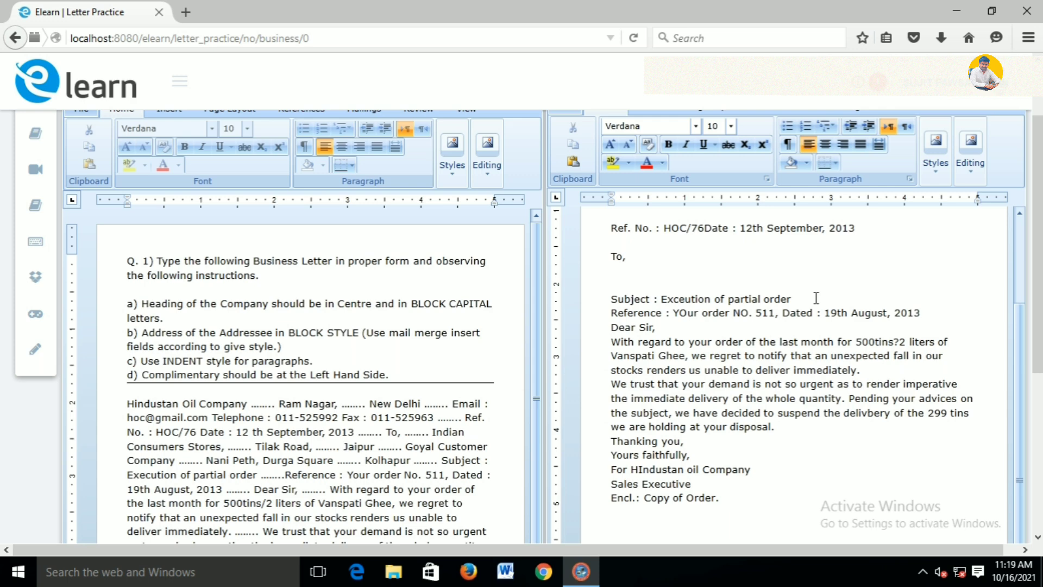
click(925, 311)
key(Return)
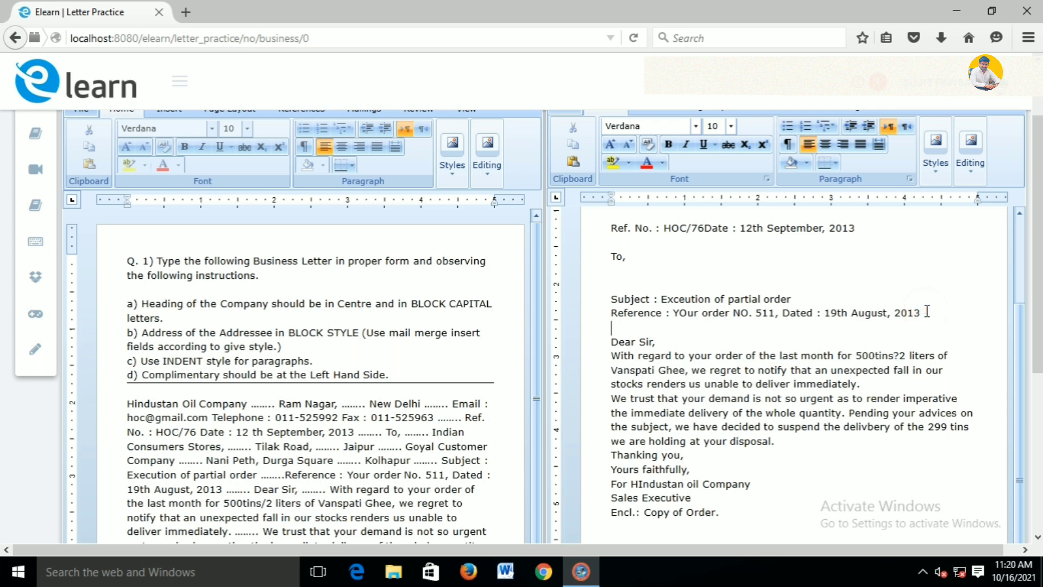
click(668, 340)
Add blank lines after 'Dear Sir,', between the two body paragraphs and before 'Thanking you,'
key(Return)
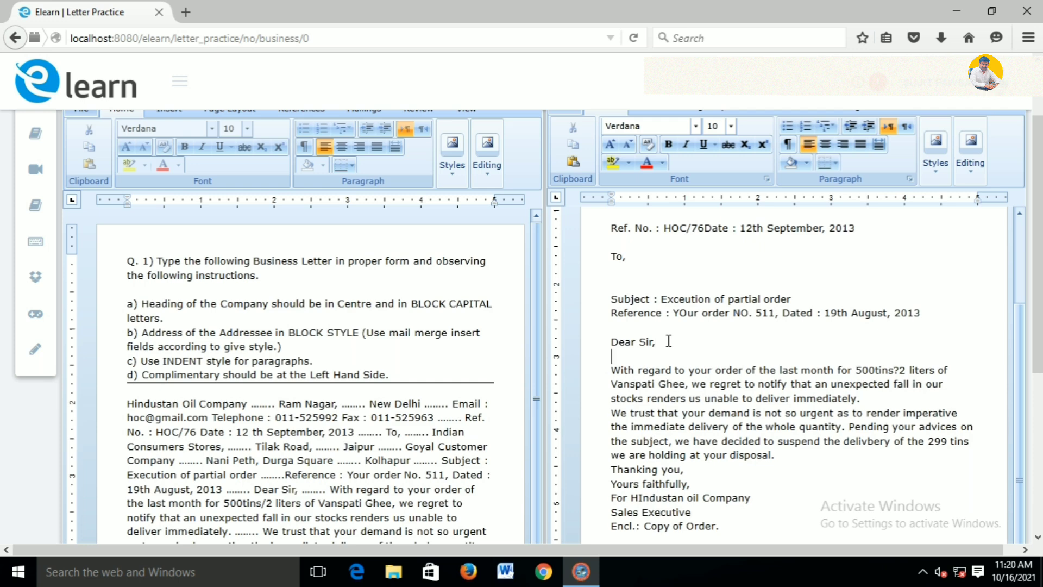
scroll(668, 340, down, 3)
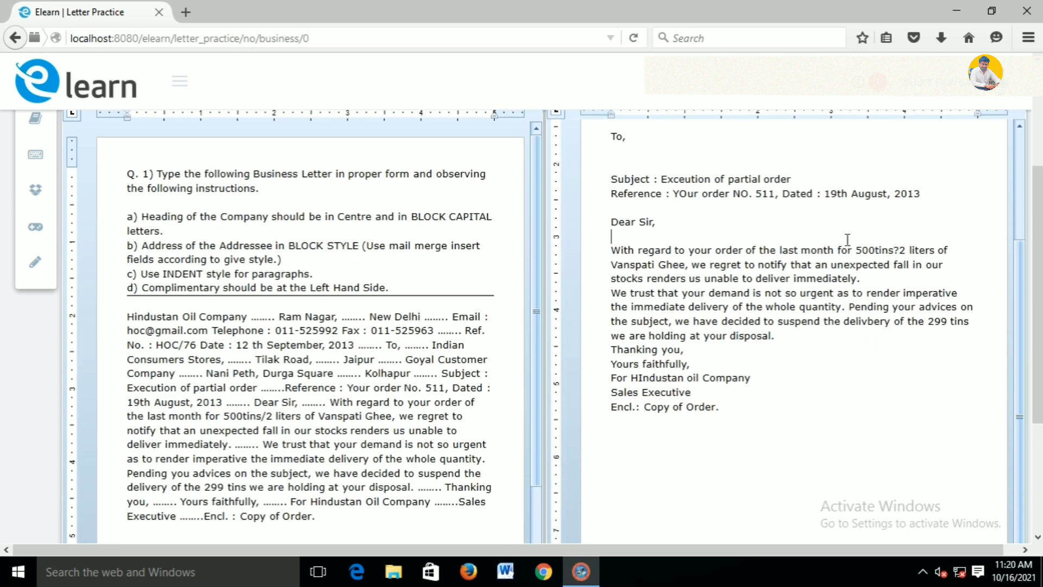
click(865, 279)
key(Return)
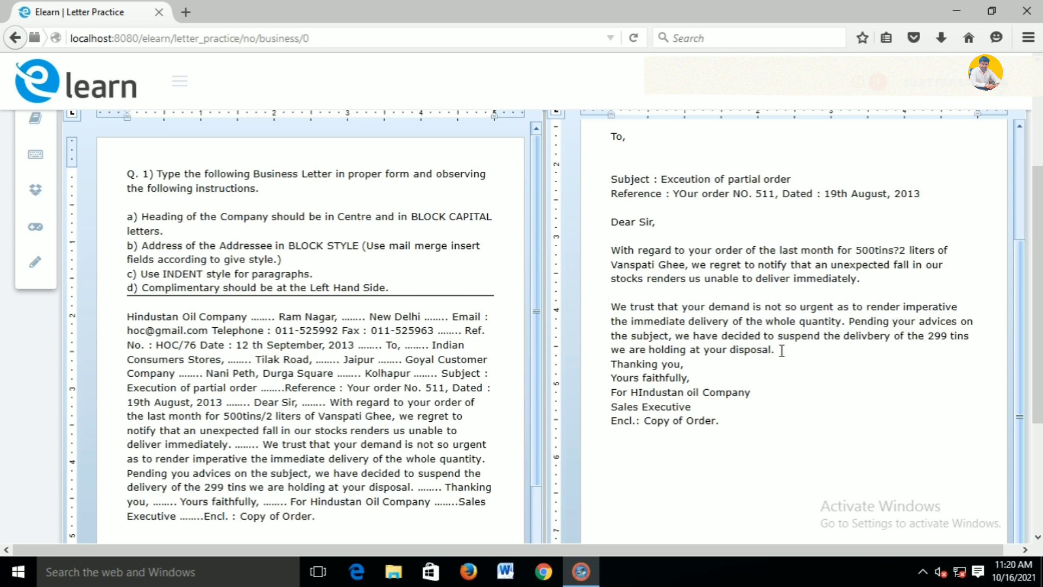
click(778, 349)
key(Return)
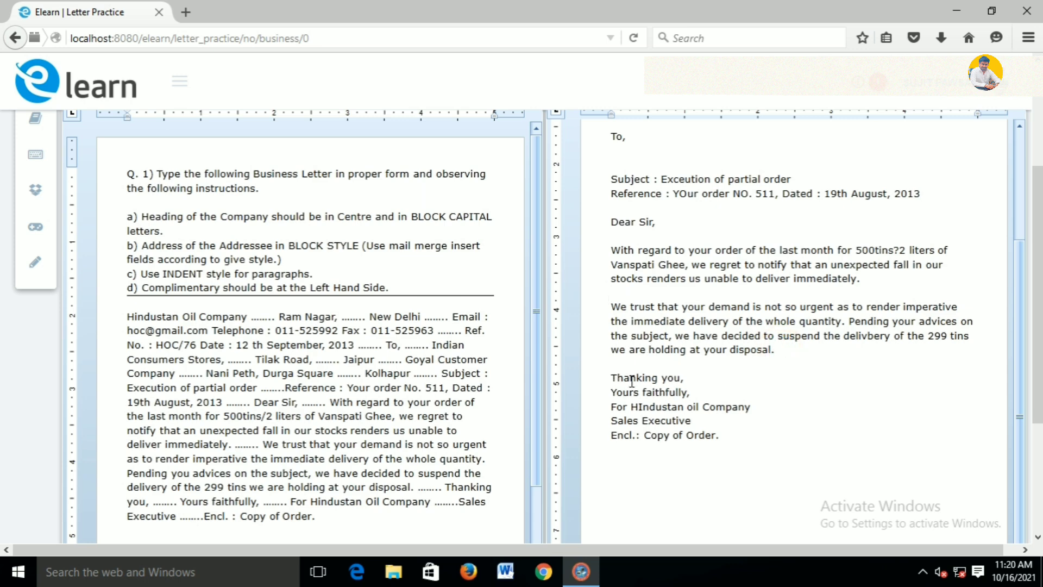
Add blank lines after 'Thanking you,' and after 'Yours faithfully,'
drag(696, 376, 608, 386)
click(699, 378)
key(Return)
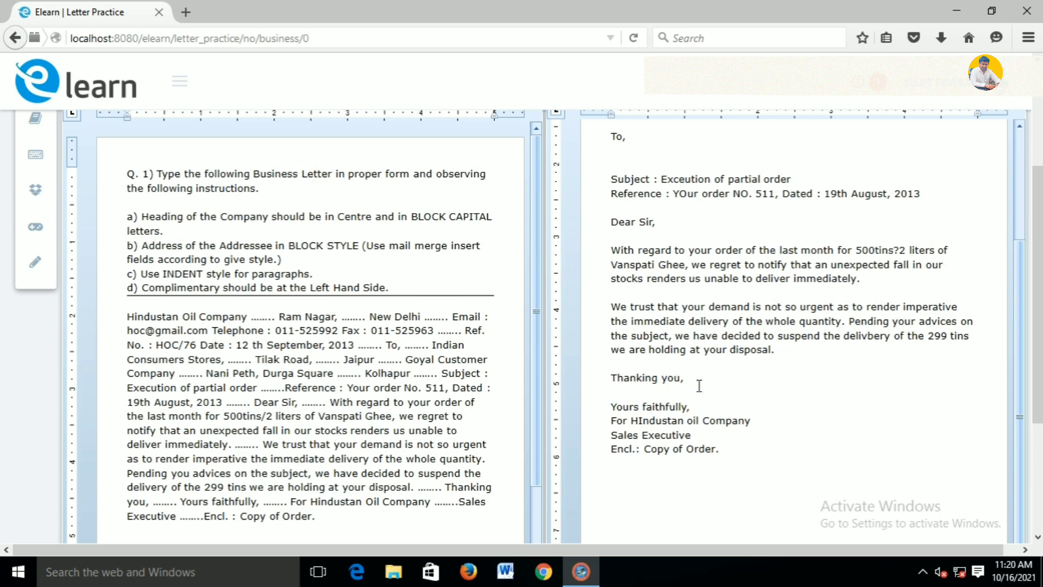
click(694, 406)
drag(681, 408, 617, 406)
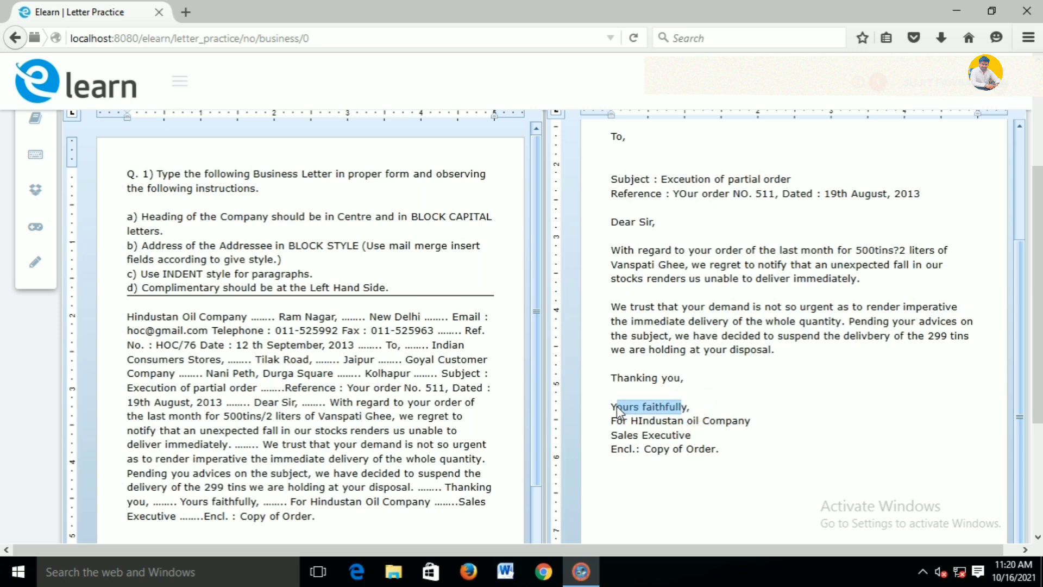
click(715, 407)
key(Return)
key(Return)
Add blank lines after the company sign-off line and after 'Sales Executive'
scroll(715, 405, down, 3)
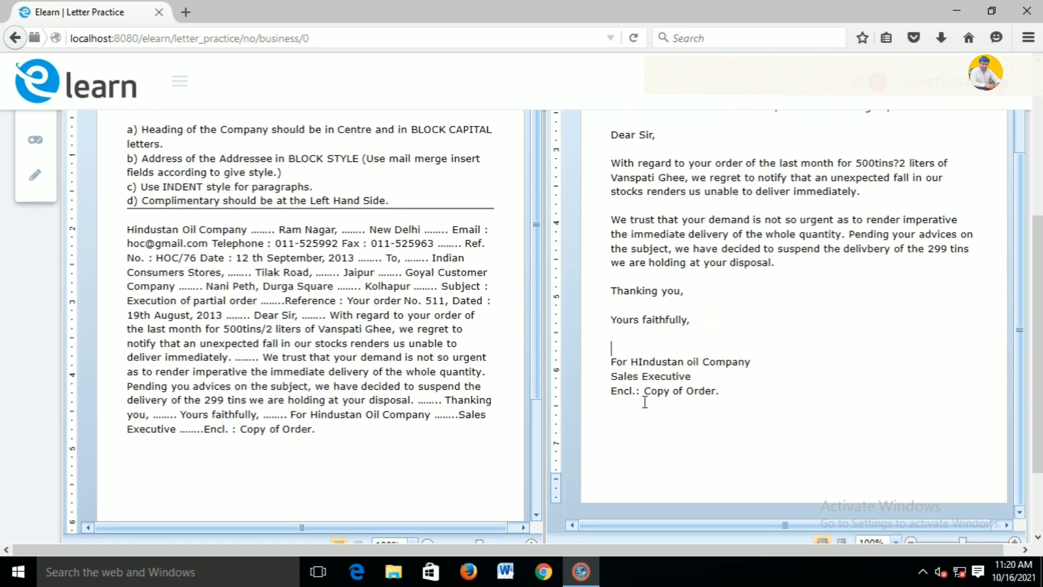
click(756, 361)
key(Return)
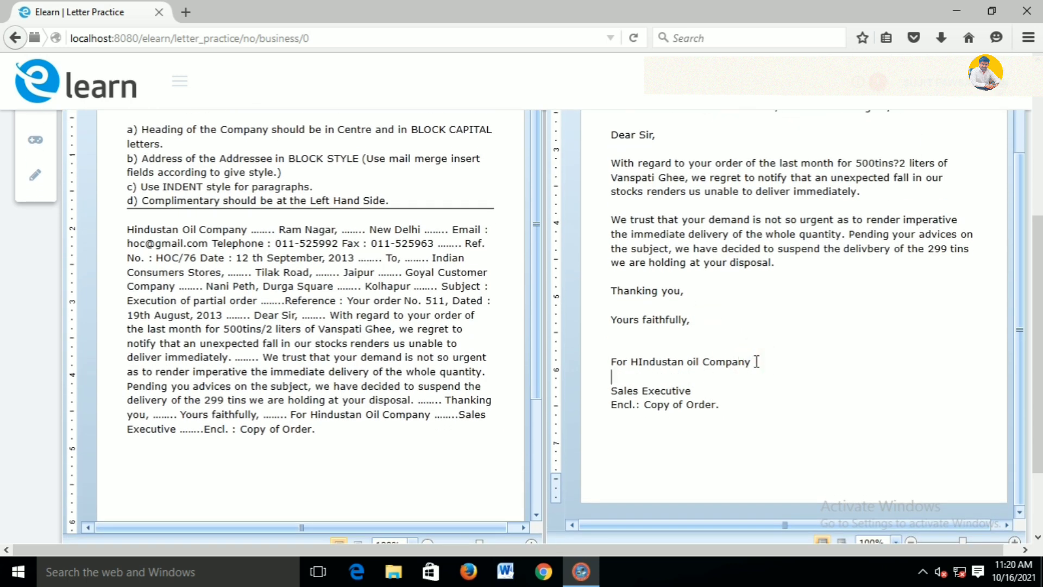
click(700, 388)
key(Return)
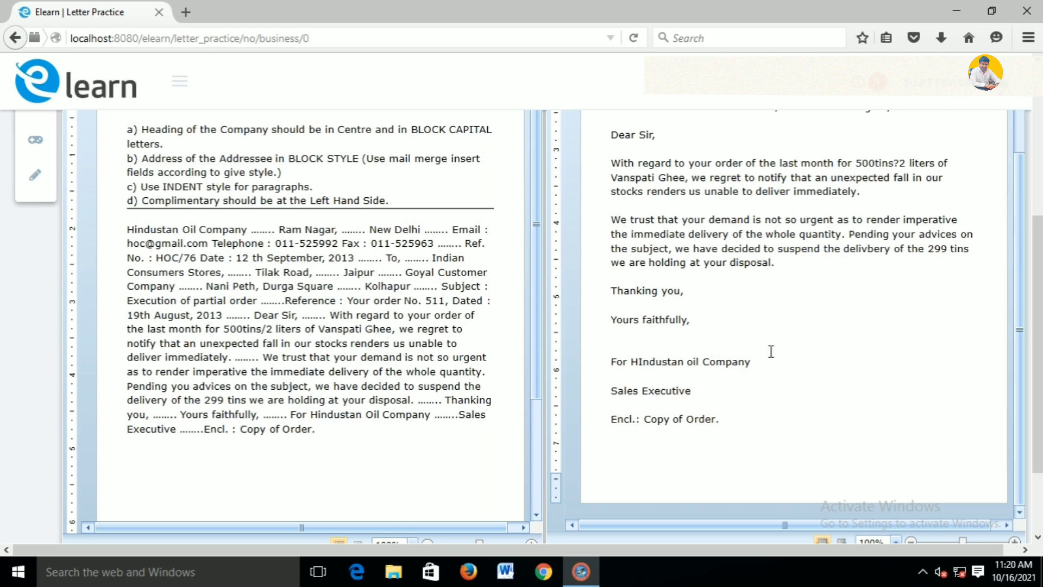
scroll(771, 351, up, 8)
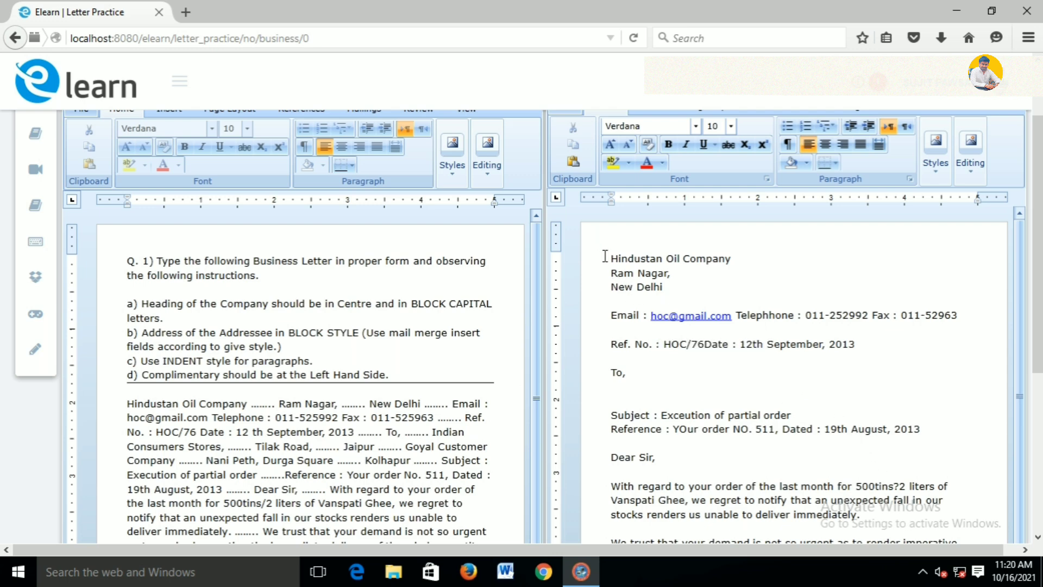
Select the letterhead from the company name through the contact line and centre it
drag(606, 258, 962, 327)
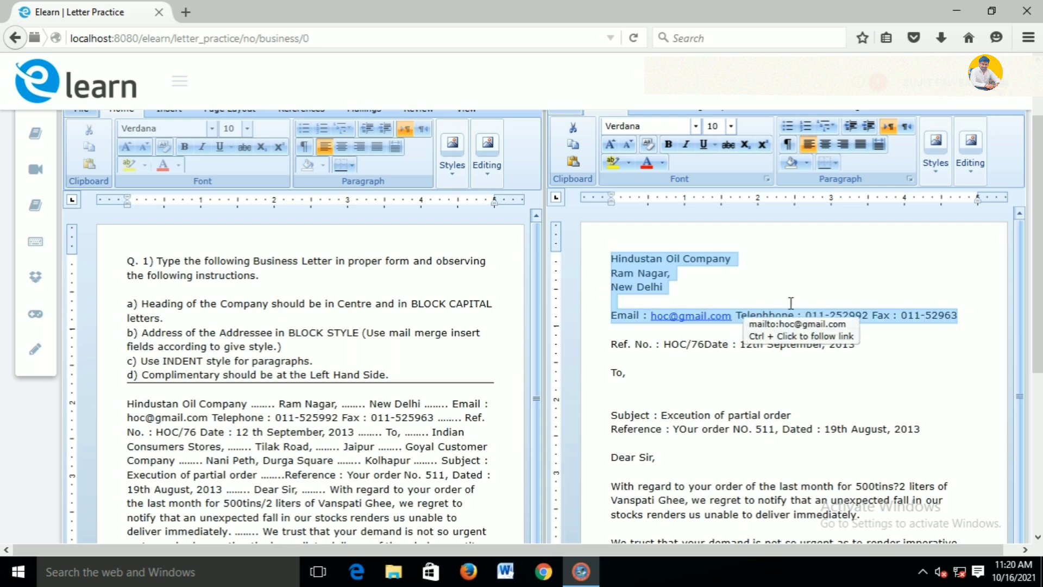
scroll(808, 231, up, 3)
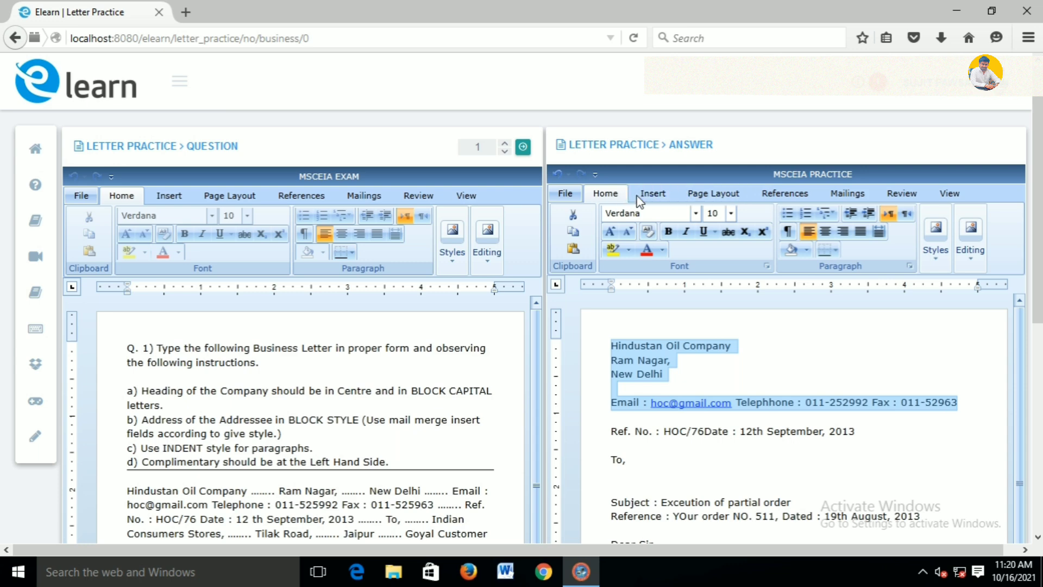
click(845, 237)
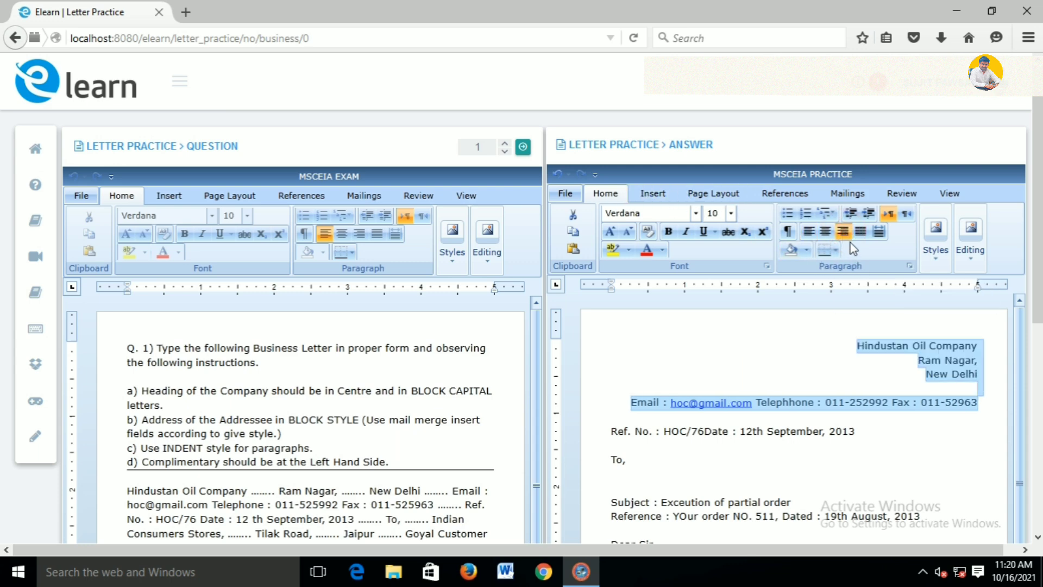
click(823, 232)
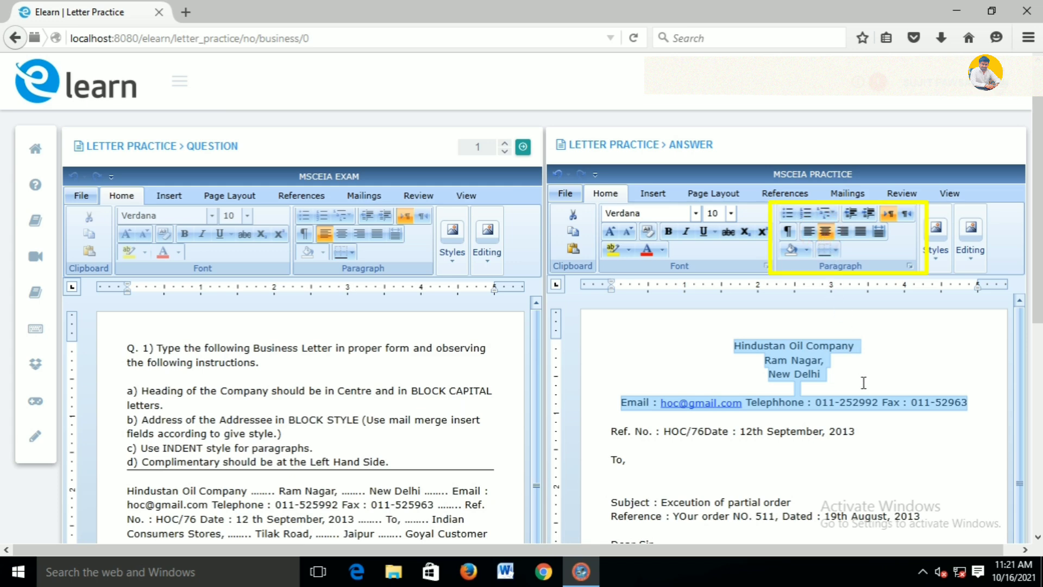
click(853, 420)
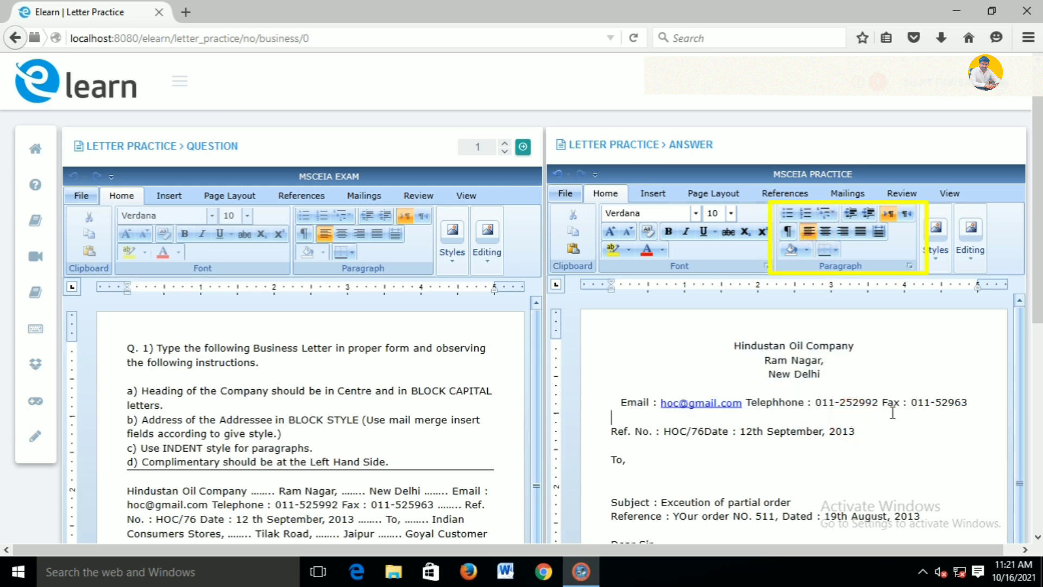
Put a bottom border under the contact line and add a blank line below it
click(835, 251)
click(849, 267)
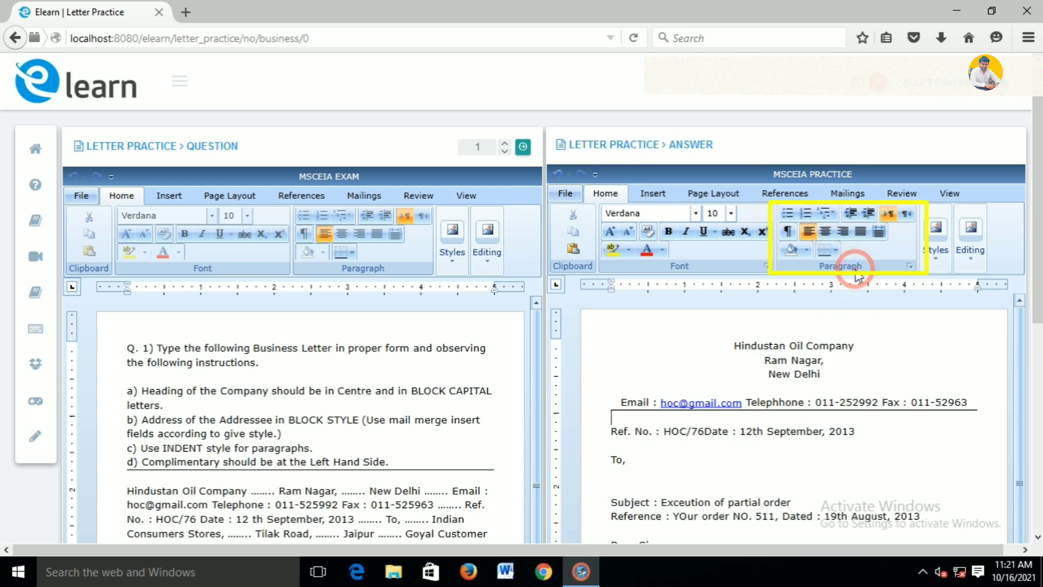
click(975, 402)
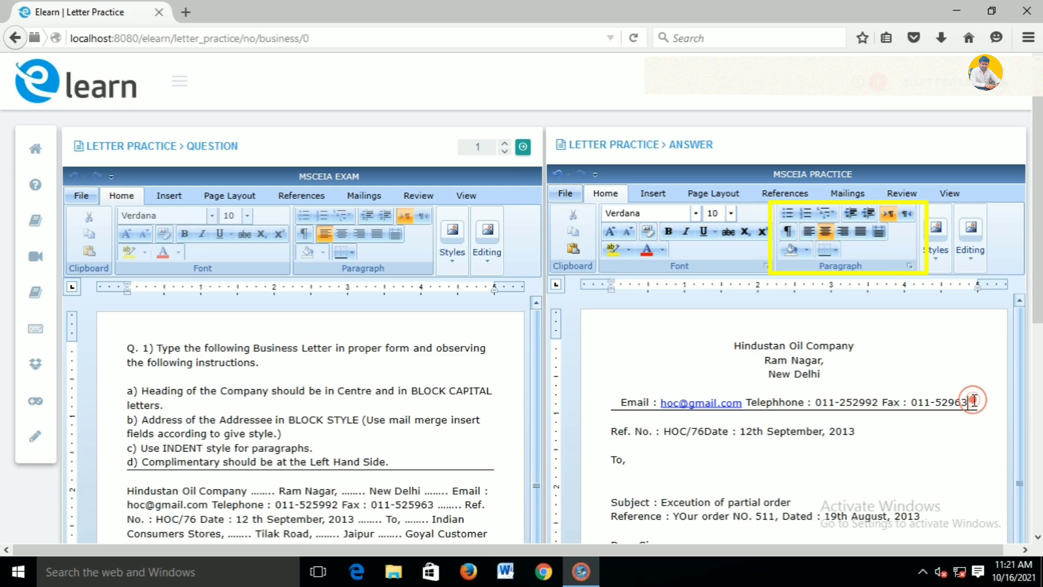
key(Return)
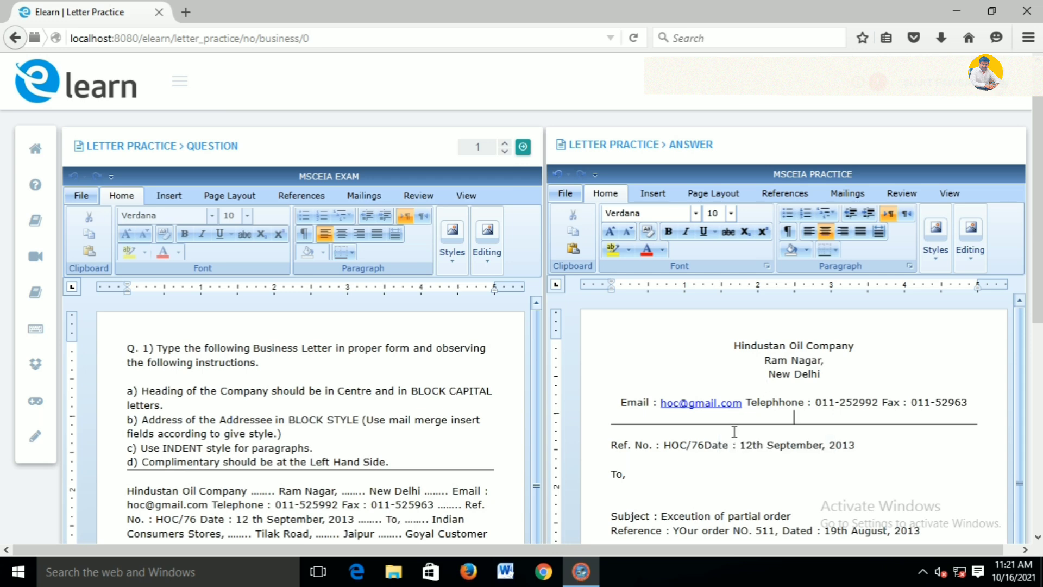
click(707, 444)
Insert four tabs before Date on the Ref. No. line to push it right of HOC/76
key(Tab)
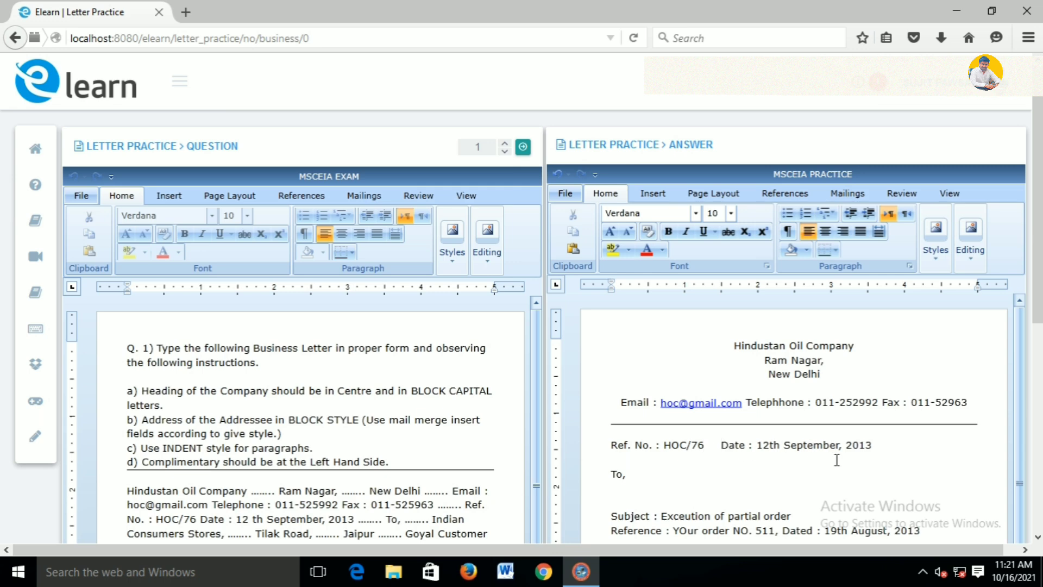
key(Tab)
key(Tab)
key(Tab)
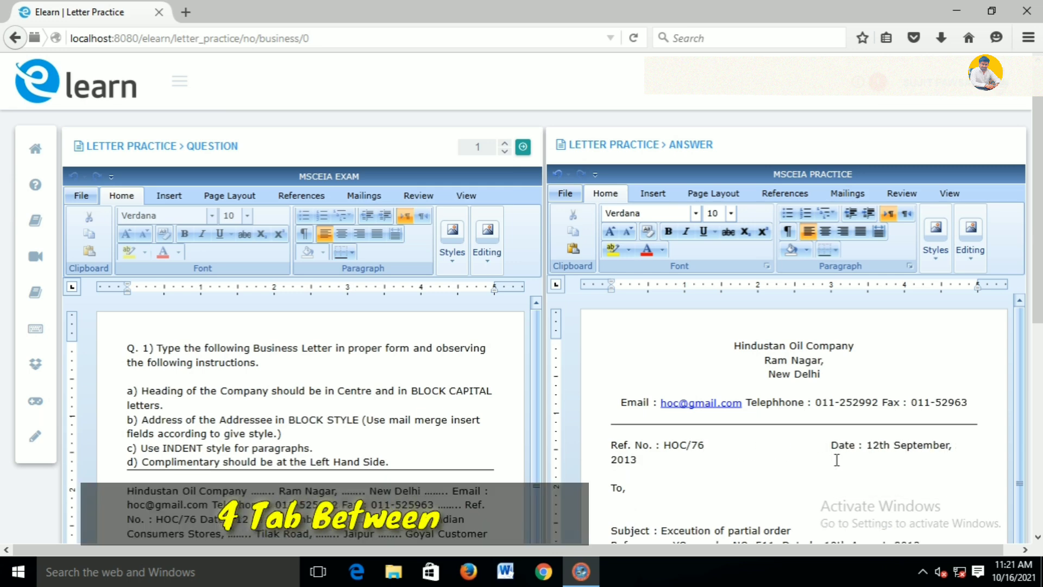
scroll(837, 460, down, 3)
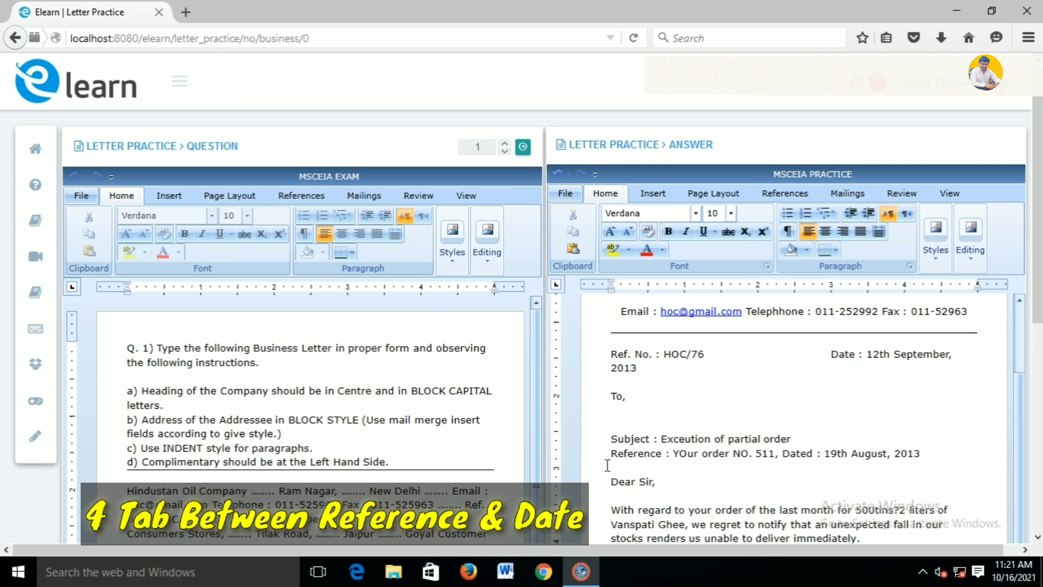
scroll(873, 411, up, 3)
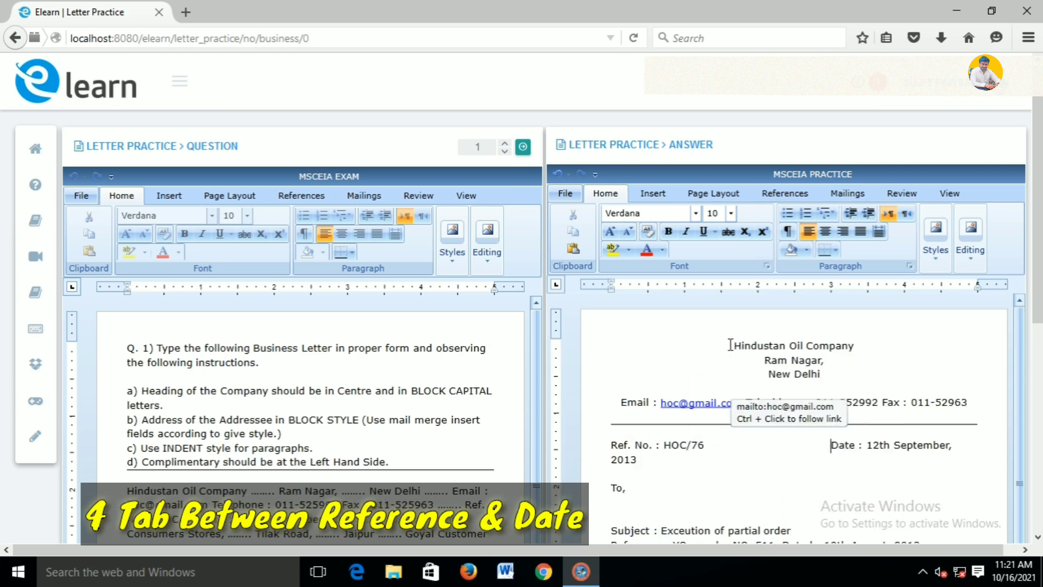
drag(730, 345, 854, 345)
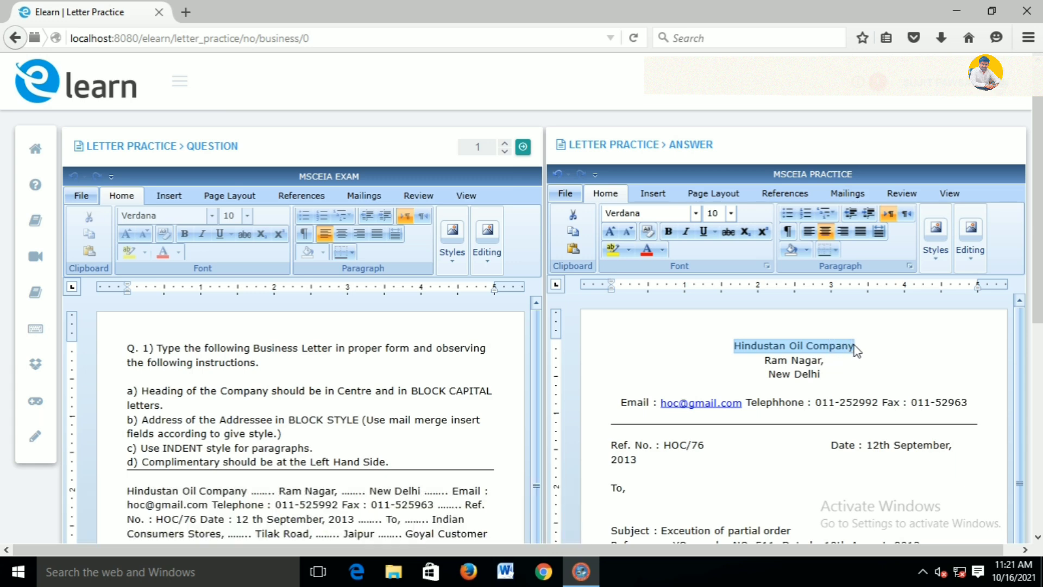
Make the Hindustan Oil Company heading bold at 24 pt
click(669, 232)
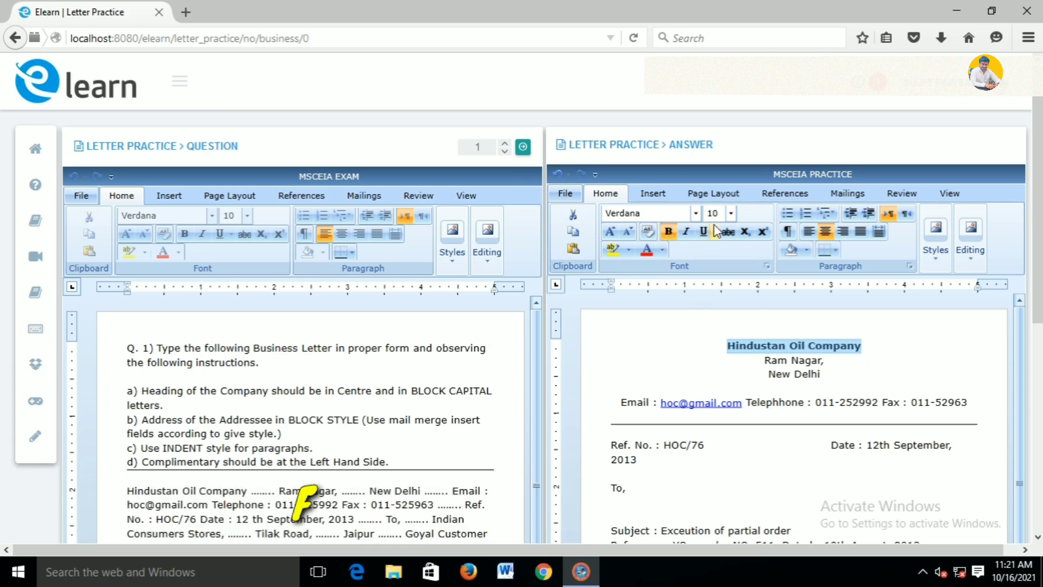
click(730, 213)
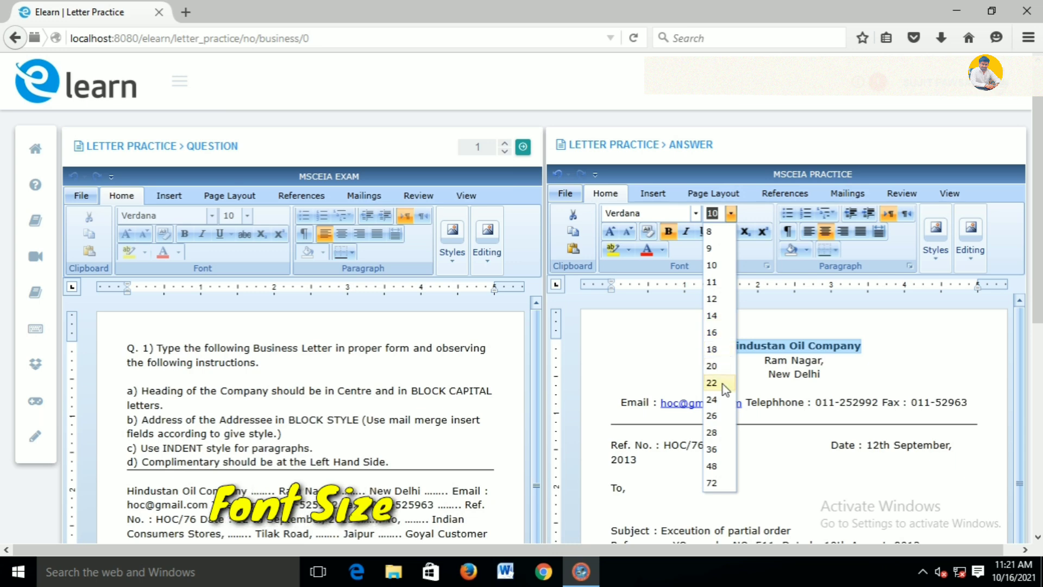
click(718, 400)
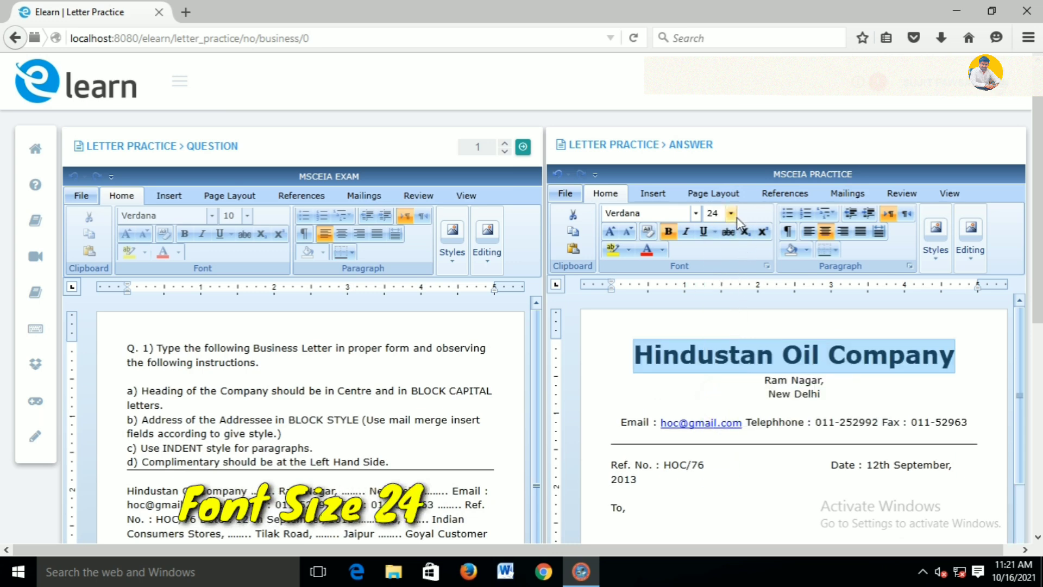
click(759, 346)
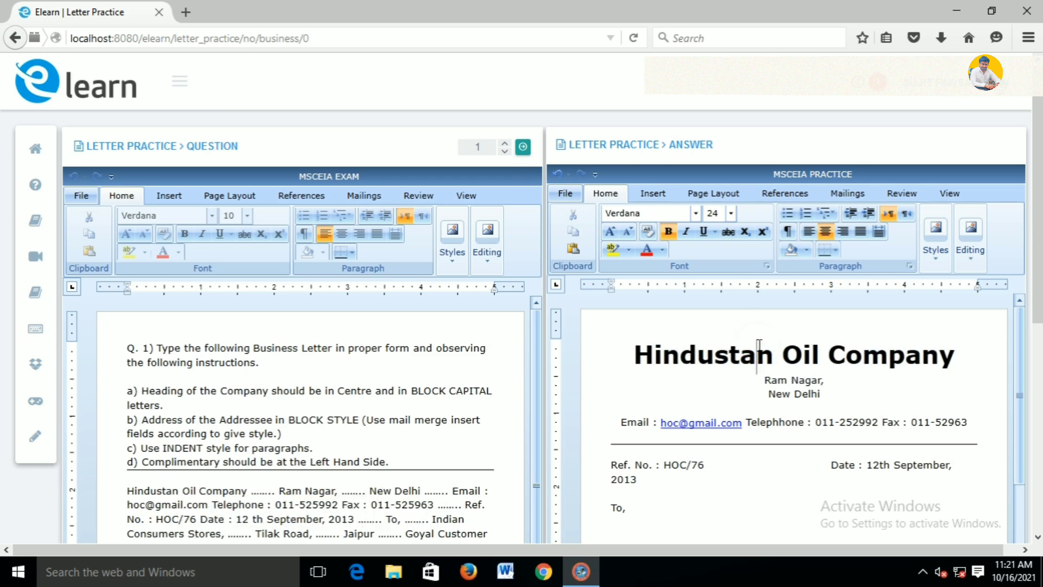
scroll(768, 379, down, 3)
scroll(804, 375, up, 3)
Bold the 'Email :', telephone and 'Fax :' labels on the contact line
click(660, 425)
drag(659, 423, 618, 428)
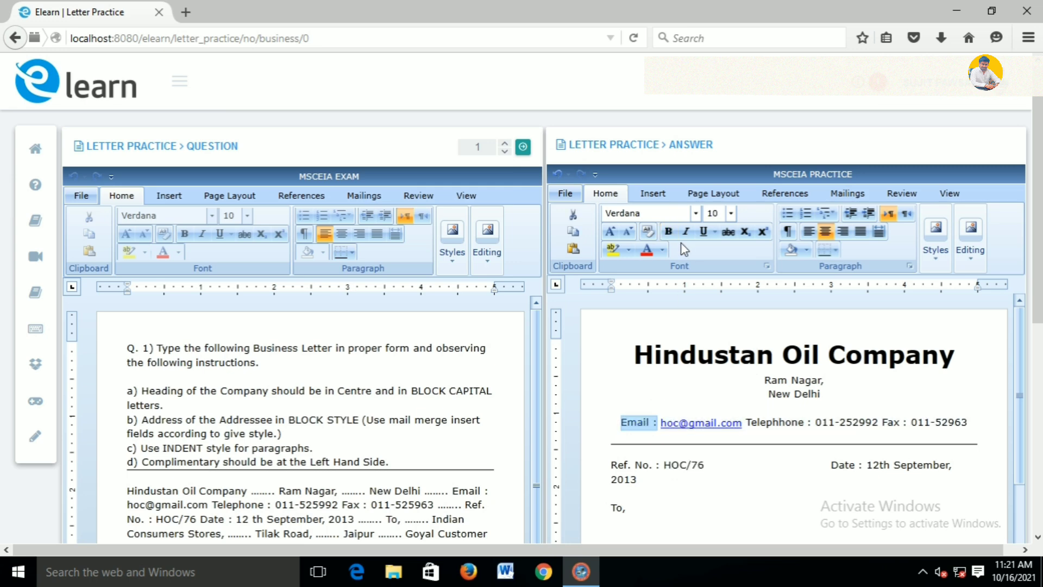
click(668, 231)
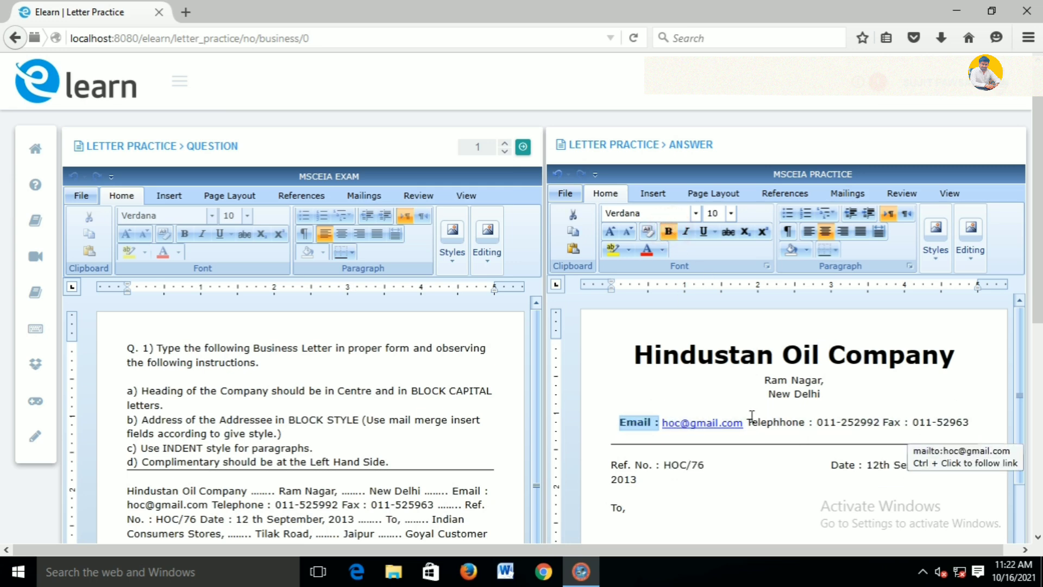
drag(744, 432, 814, 426)
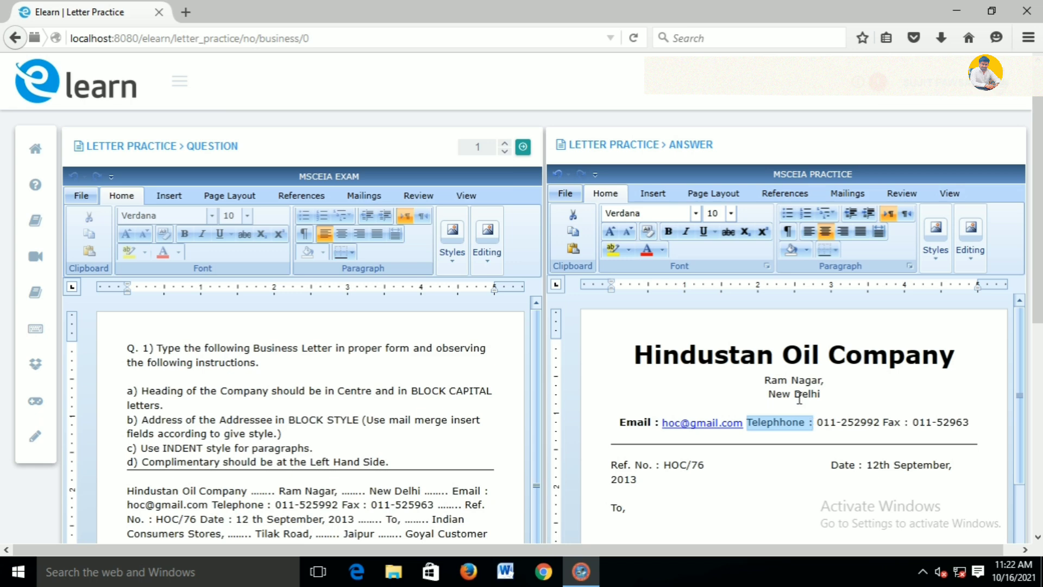
click(669, 231)
drag(886, 427, 912, 426)
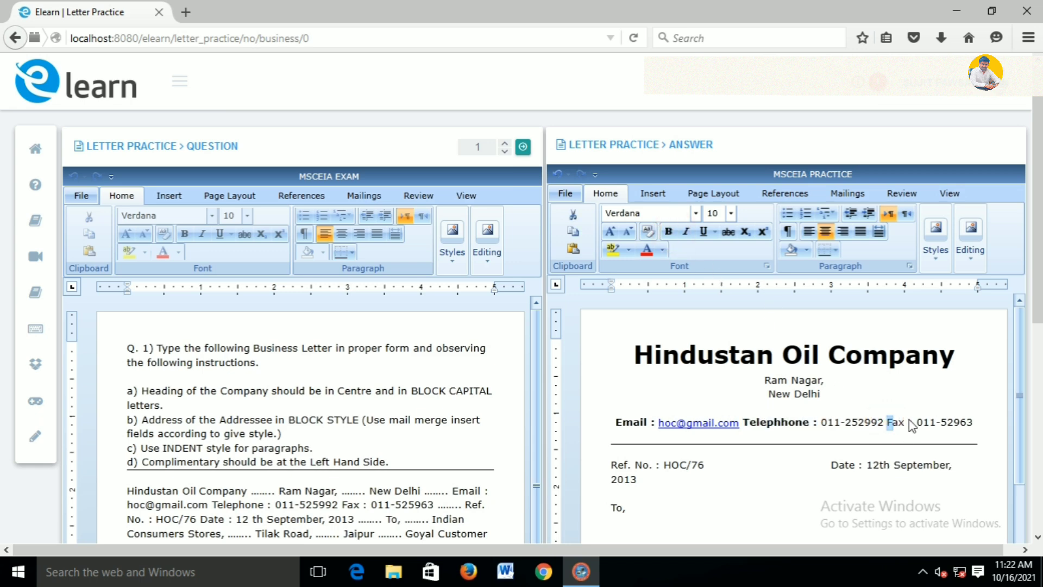
click(669, 232)
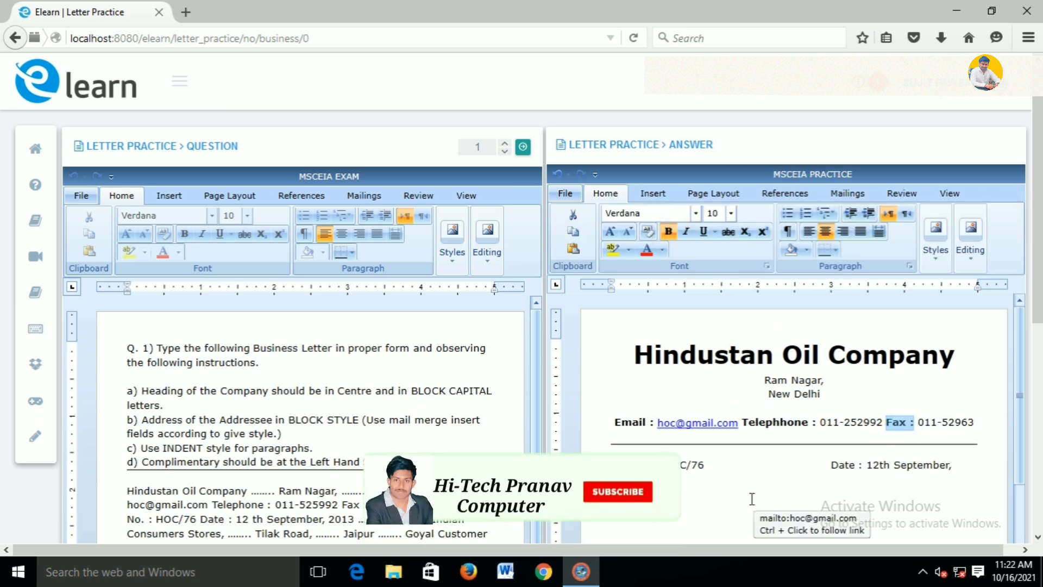
Bold the Ref. No., Date, Subject and Reference labels
scroll(3, 313, down, 4)
scroll(3, 321, up, 3)
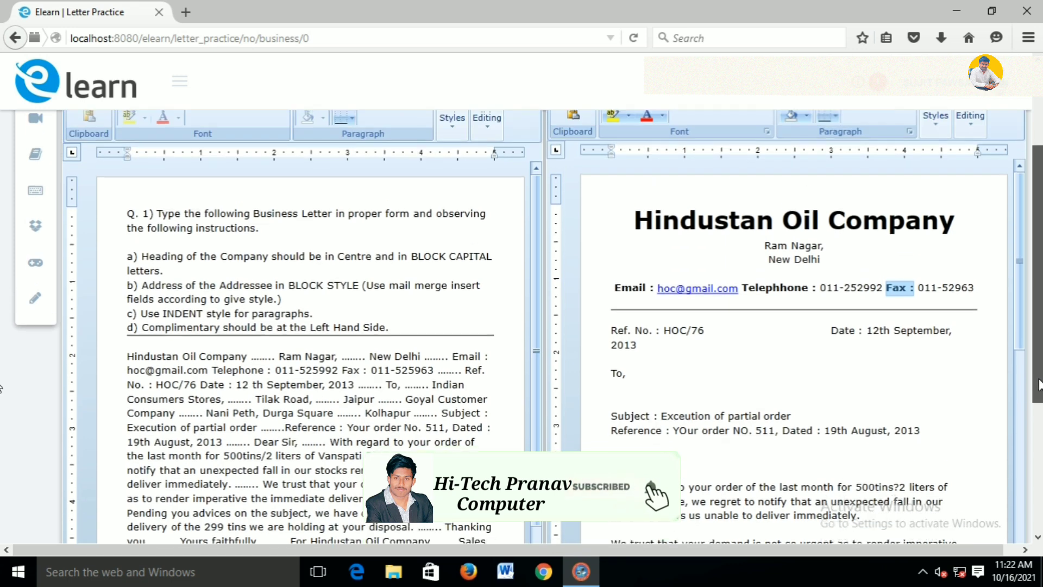
drag(610, 395, 661, 397)
click(669, 162)
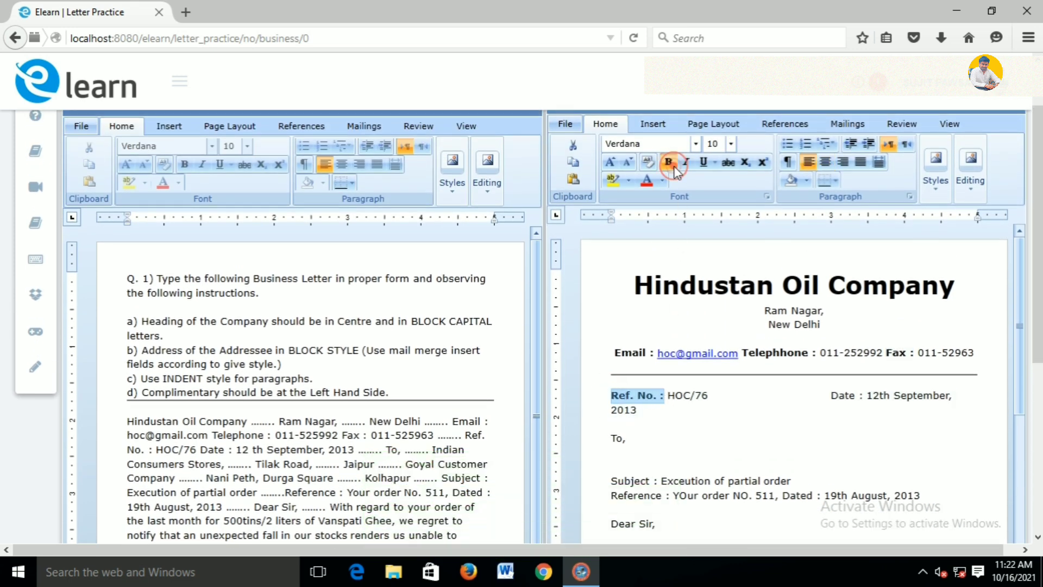
drag(830, 397, 864, 397)
click(672, 165)
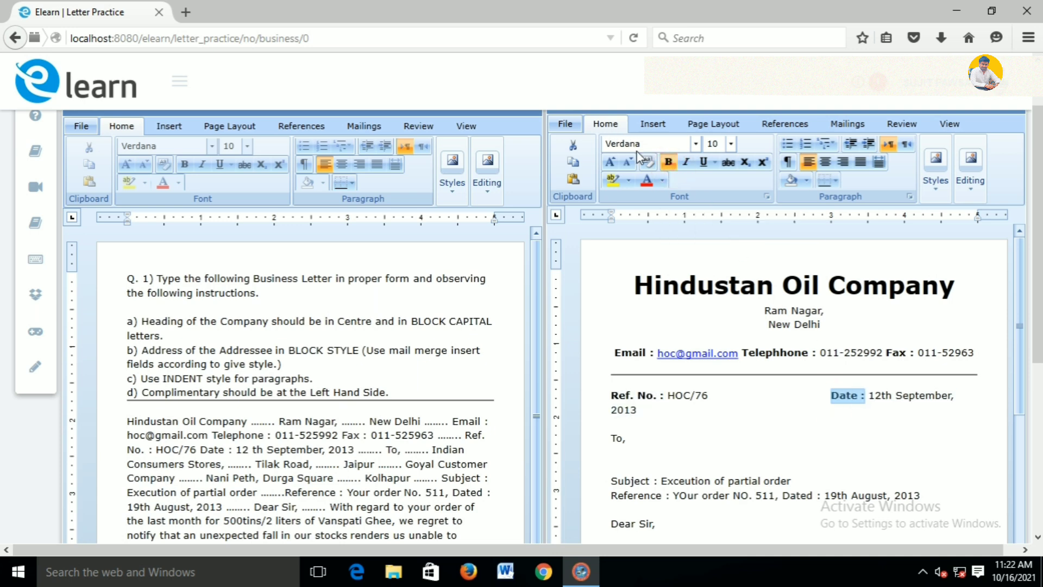
scroll(690, 449, down, 3)
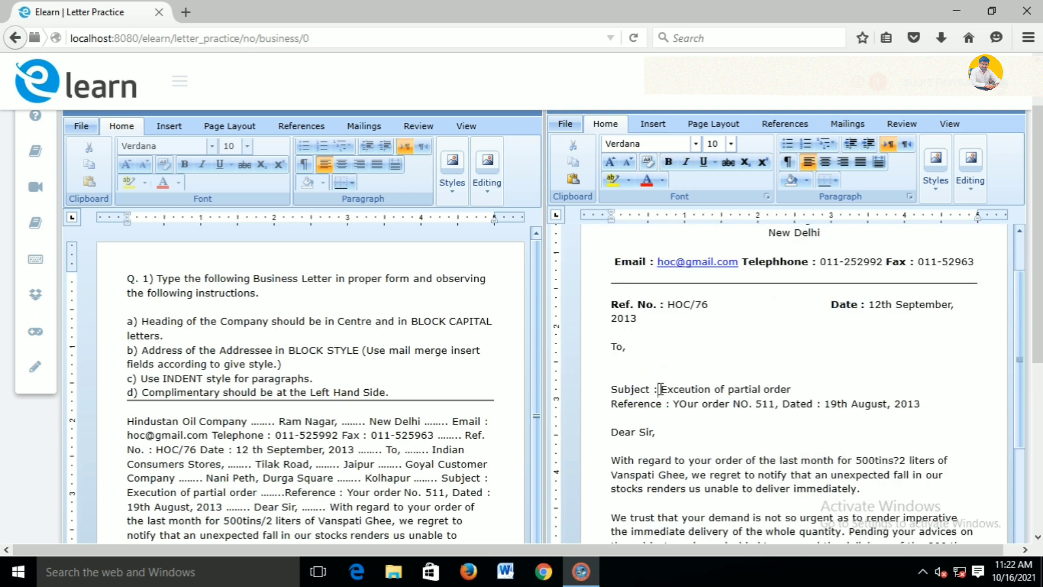
drag(659, 389, 610, 404)
click(669, 162)
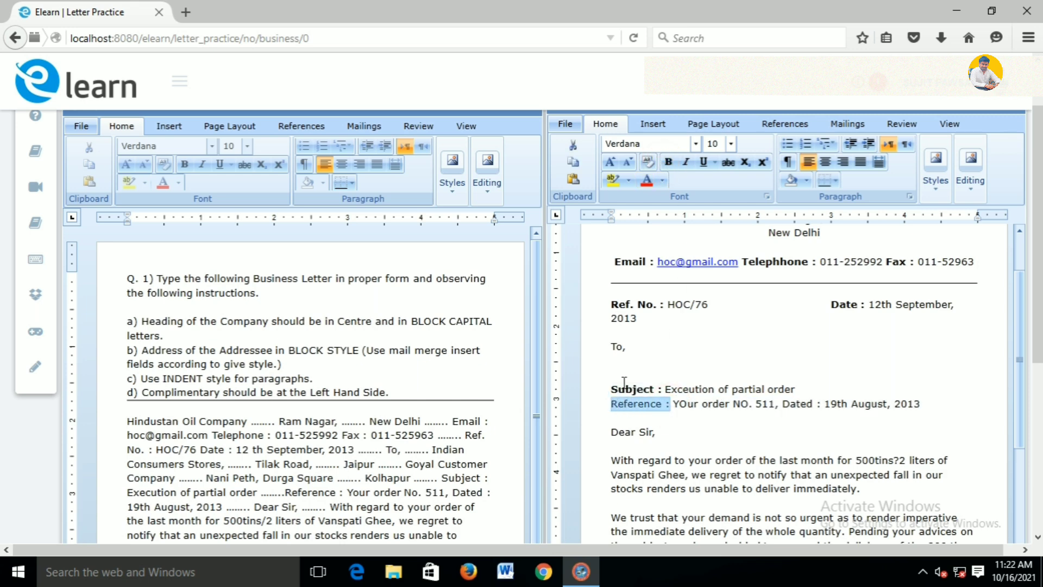
click(668, 166)
Underline the subject text and the full order details on the Reference line
drag(795, 389, 669, 391)
click(703, 165)
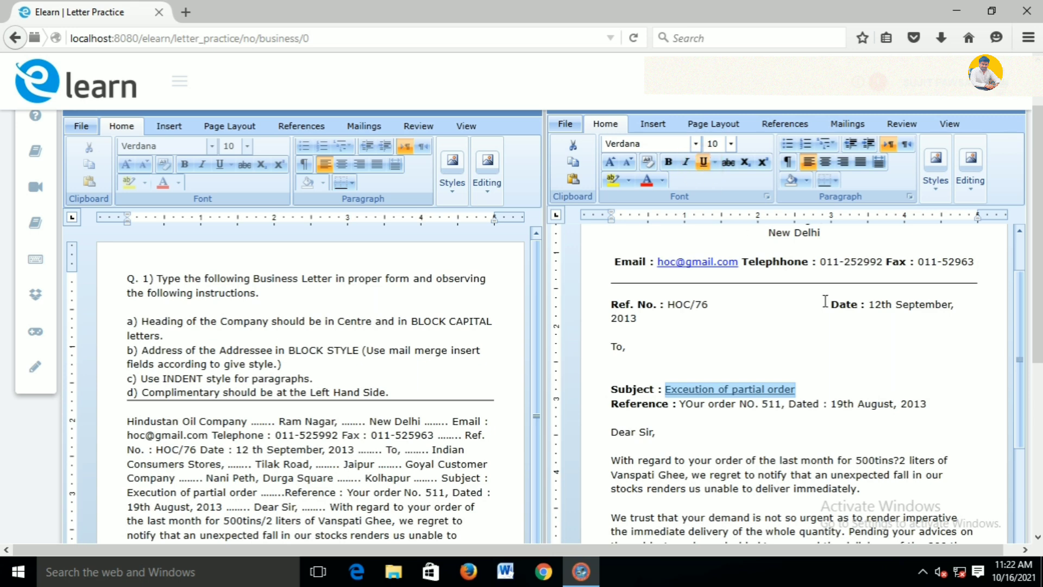
drag(929, 405, 679, 406)
click(703, 162)
click(799, 372)
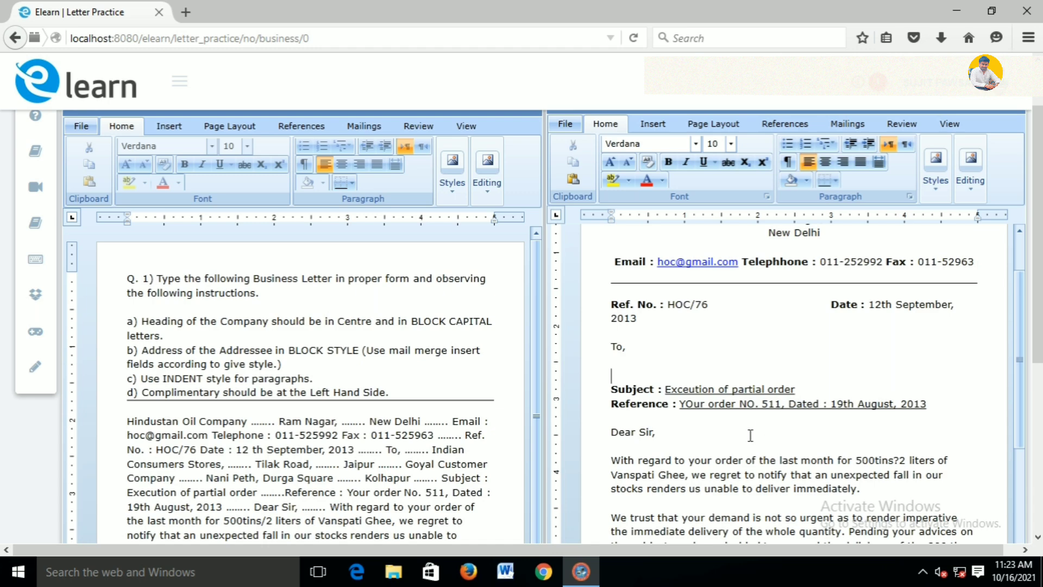
scroll(750, 435, down, 3)
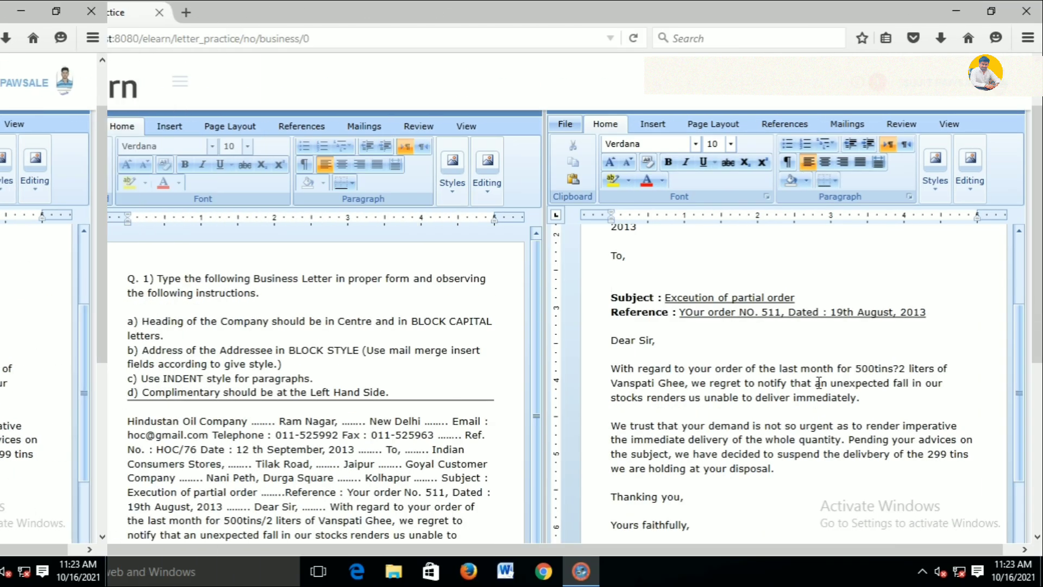
scroll(793, 364, up, 6)
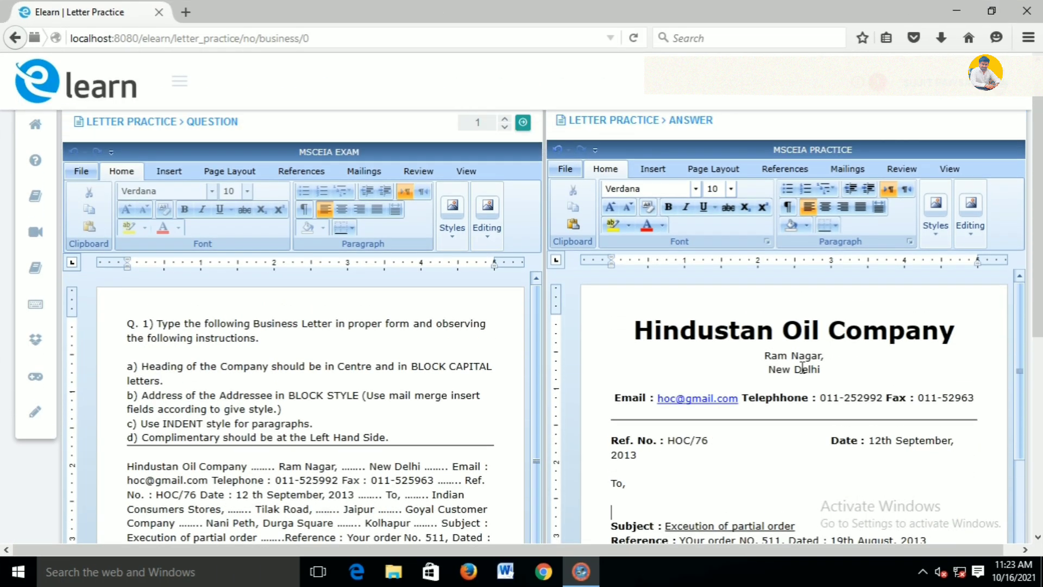
scroll(820, 380, down, 6)
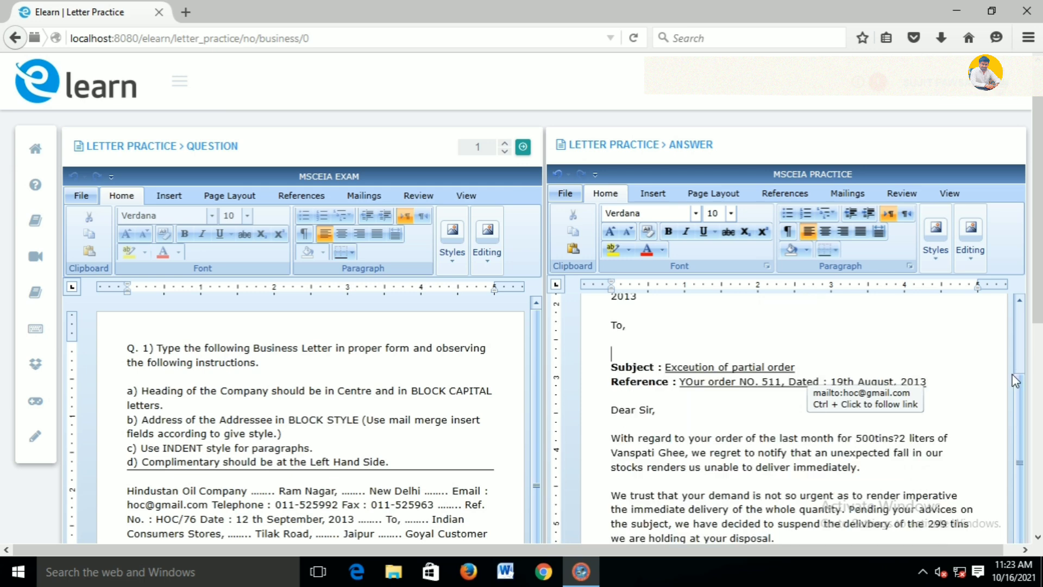
scroll(936, 401, down, 3)
scroll(936, 401, up, 8)
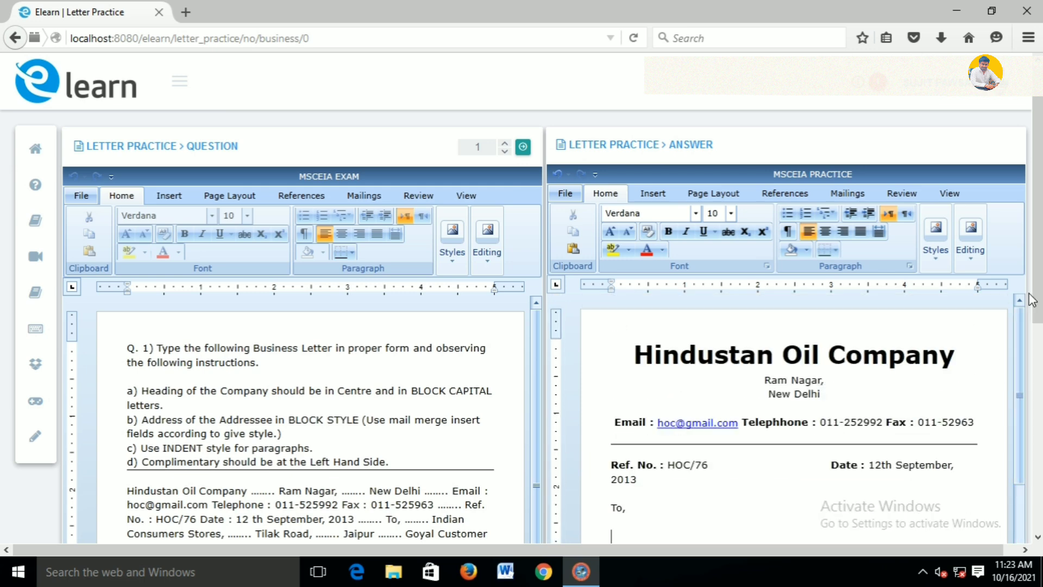
scroll(1038, 298, down, 5)
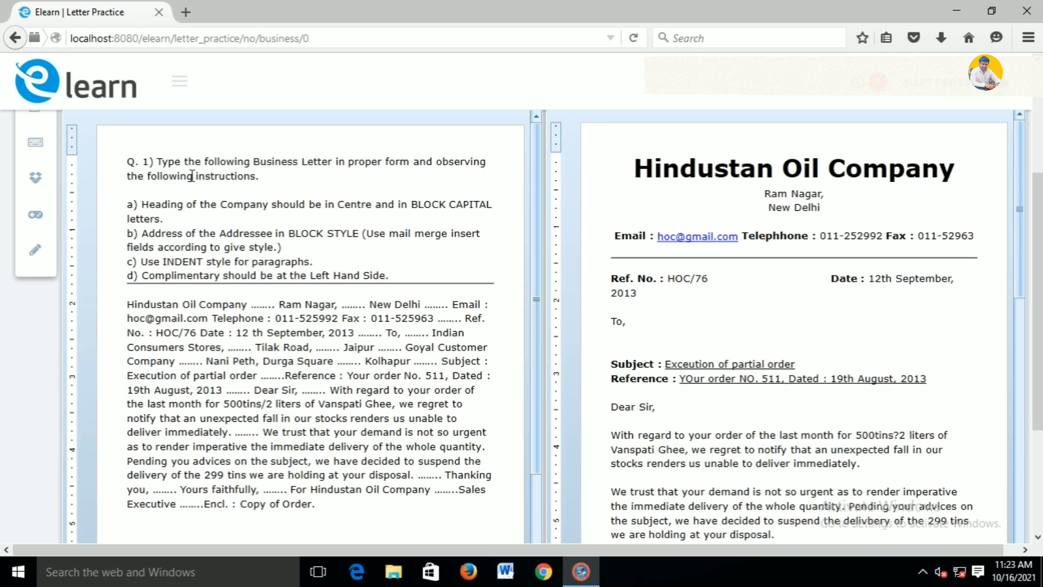
drag(163, 162, 266, 181)
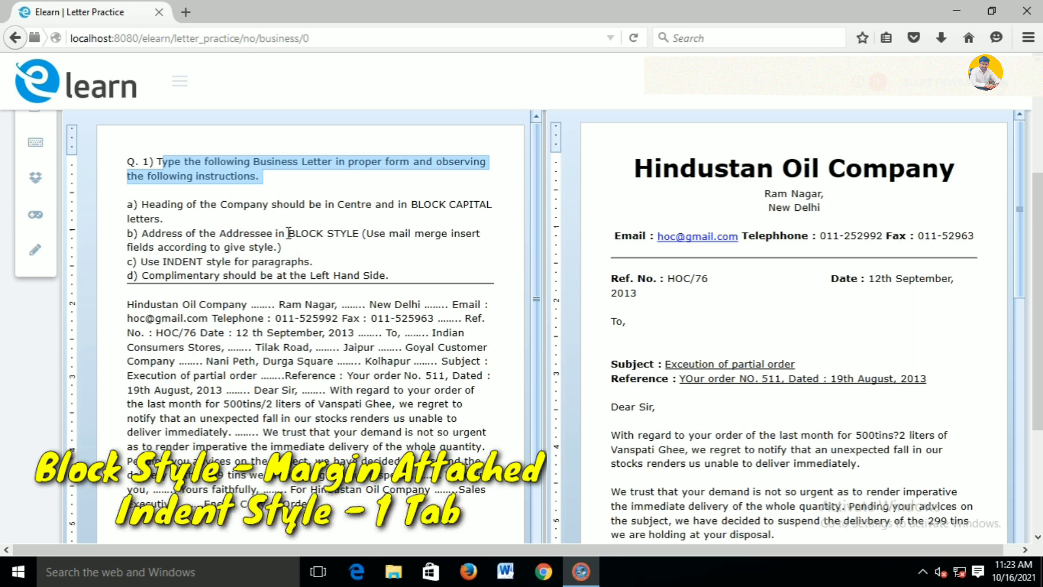
drag(288, 233, 361, 237)
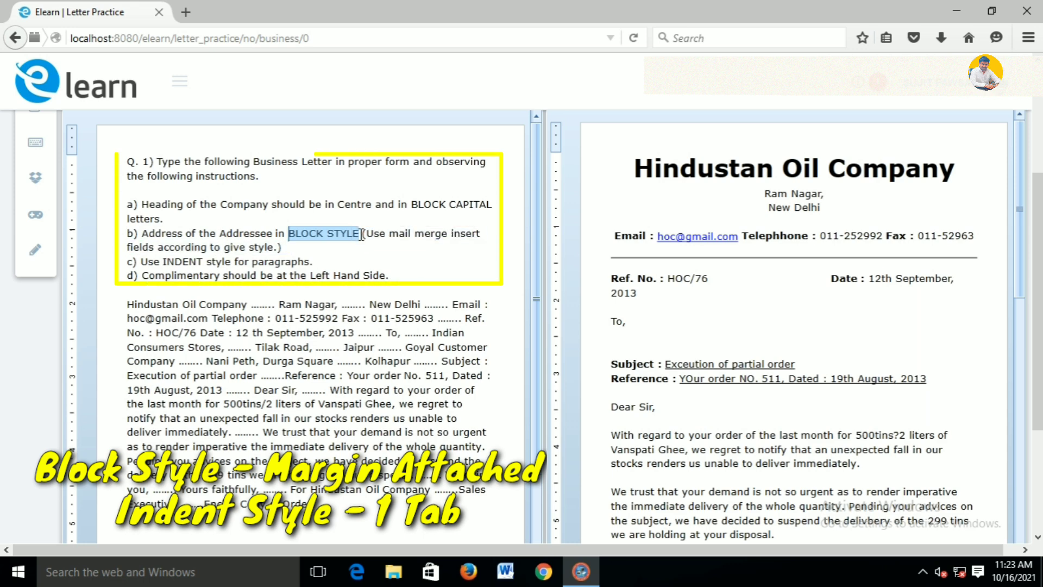
drag(204, 262, 161, 261)
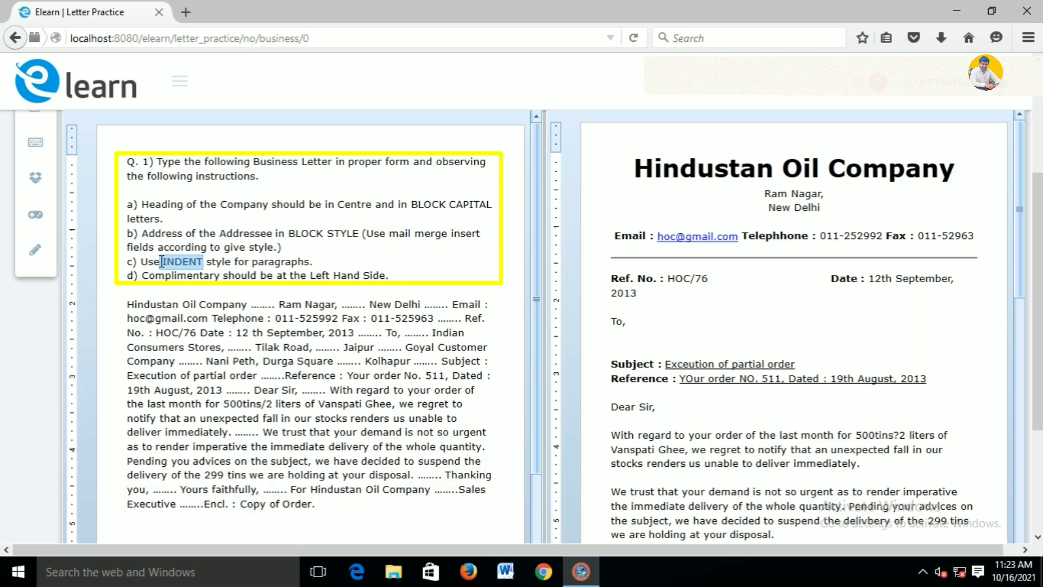
click(287, 243)
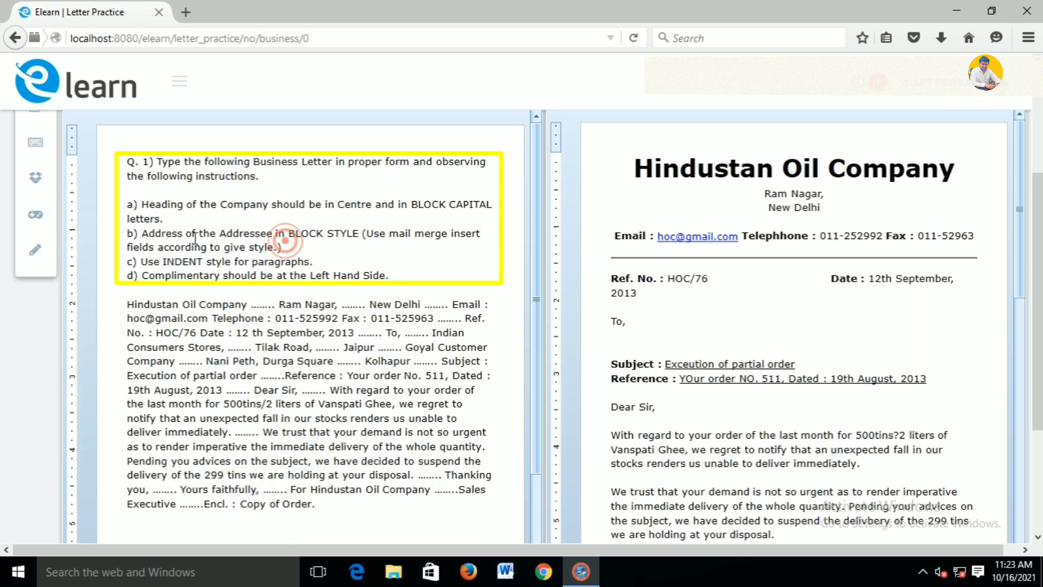
click(614, 334)
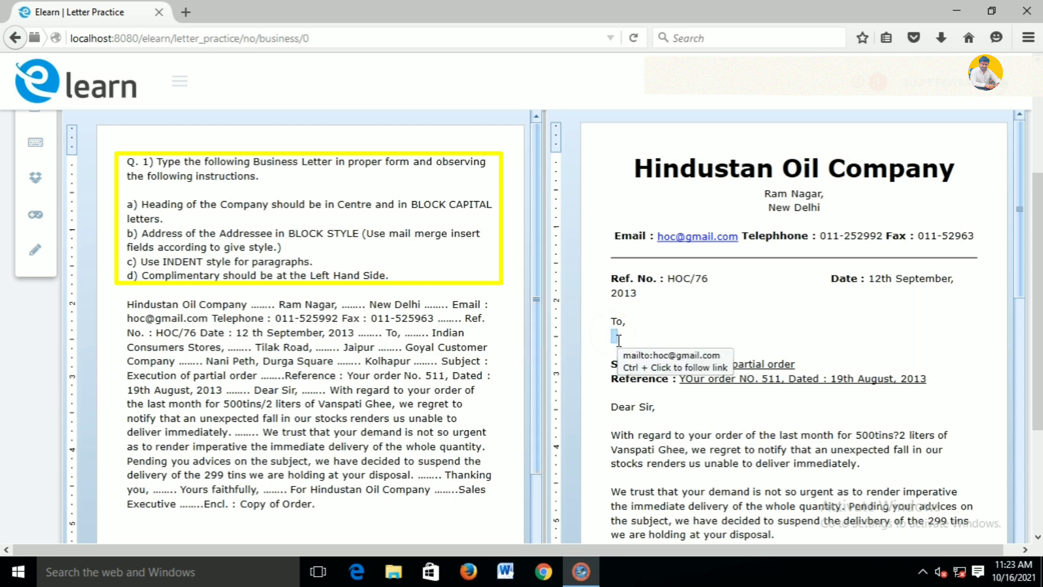
click(618, 341)
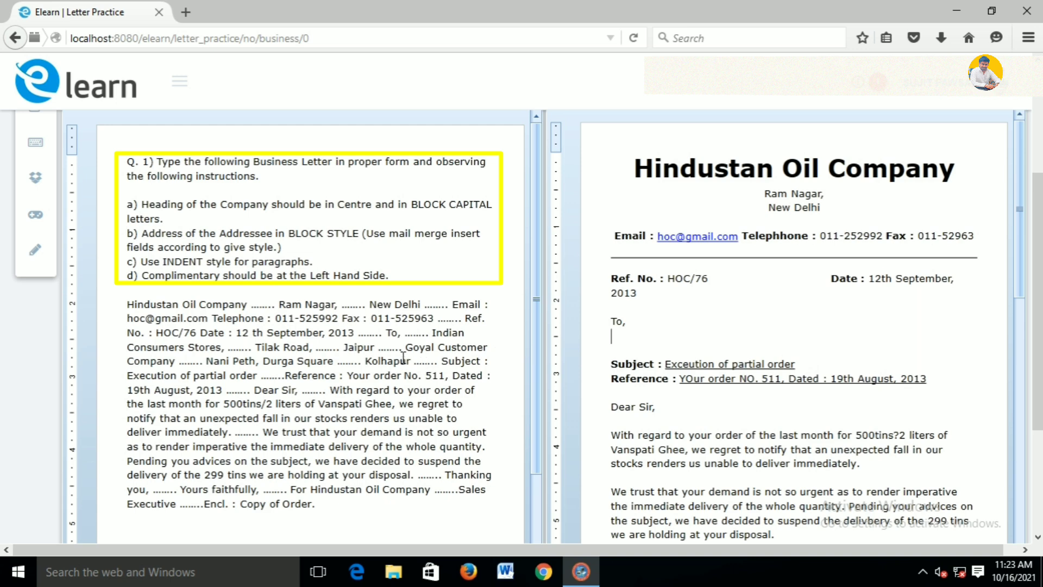
Start a new recipient list via Mailings > Select Recipient > Type a New List
drag(430, 332, 441, 362)
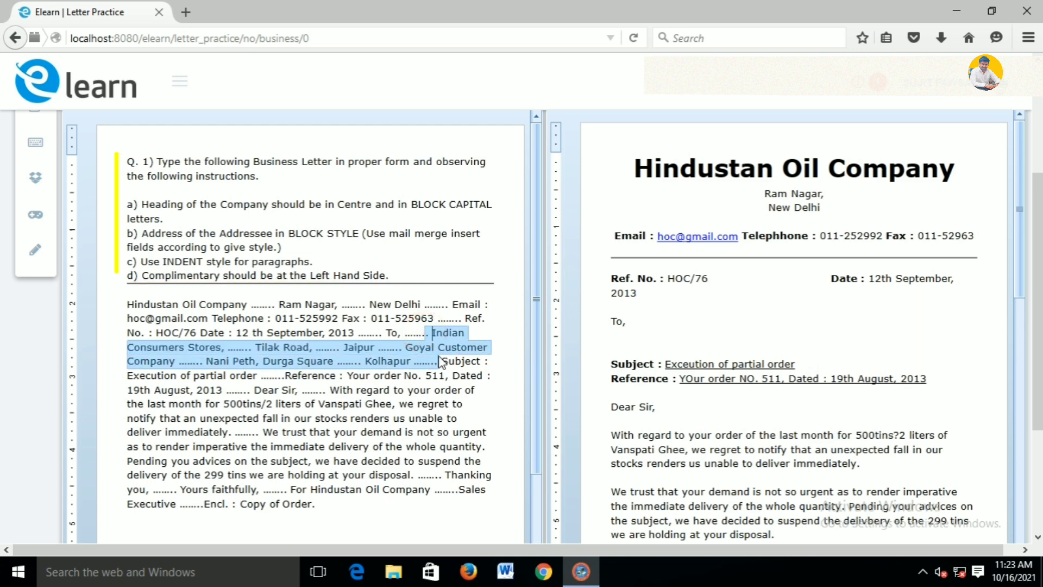
scroll(2, 171, up, 2)
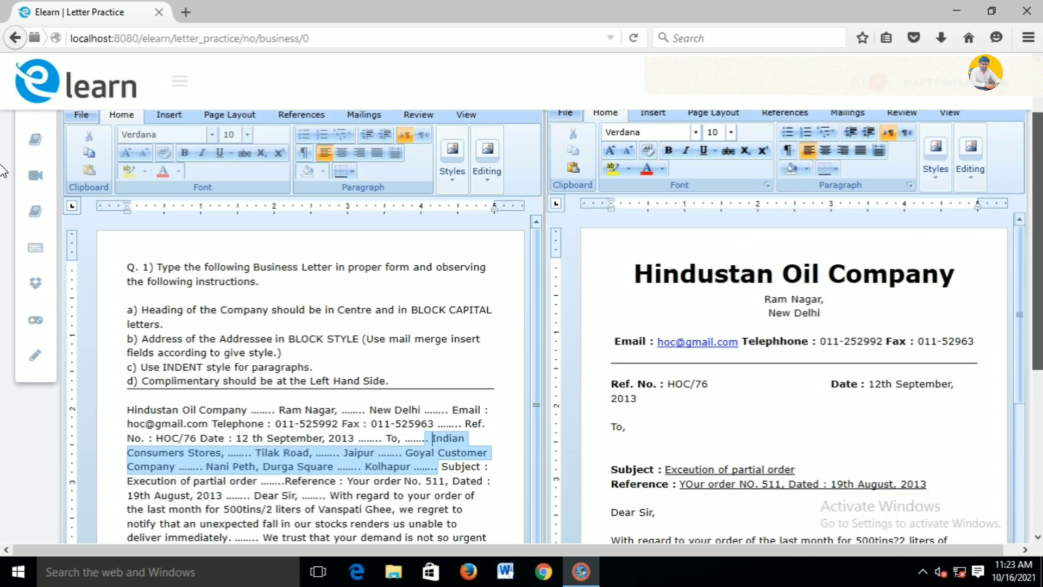
scroll(3, 171, up, 1)
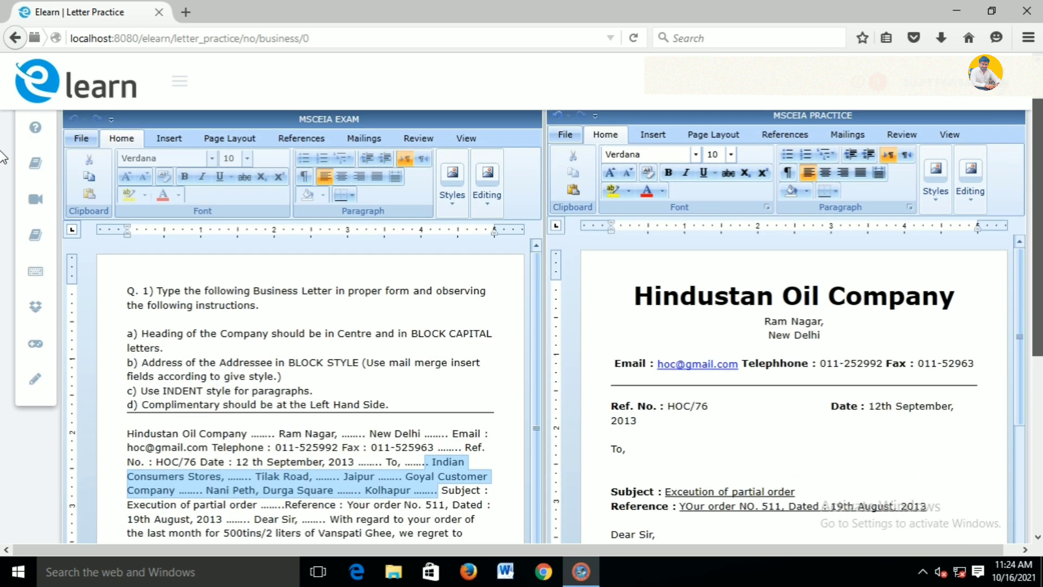
double_click(825, 137)
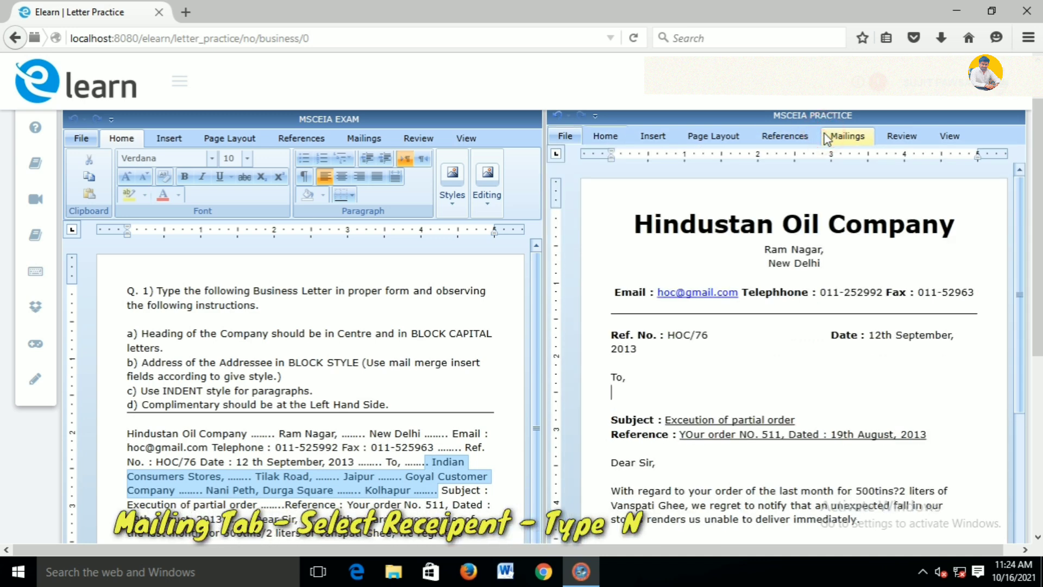
click(826, 136)
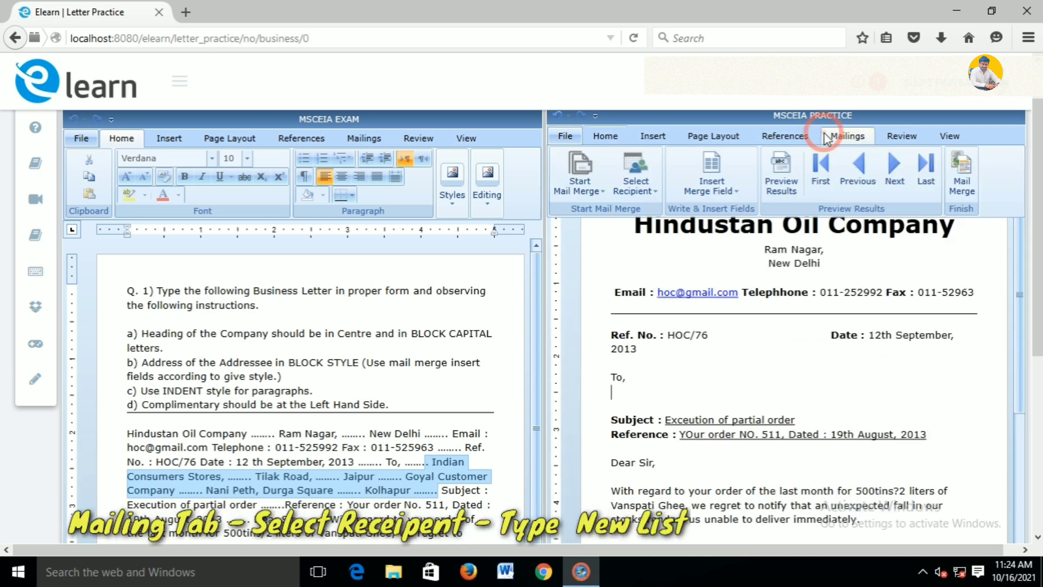
click(654, 190)
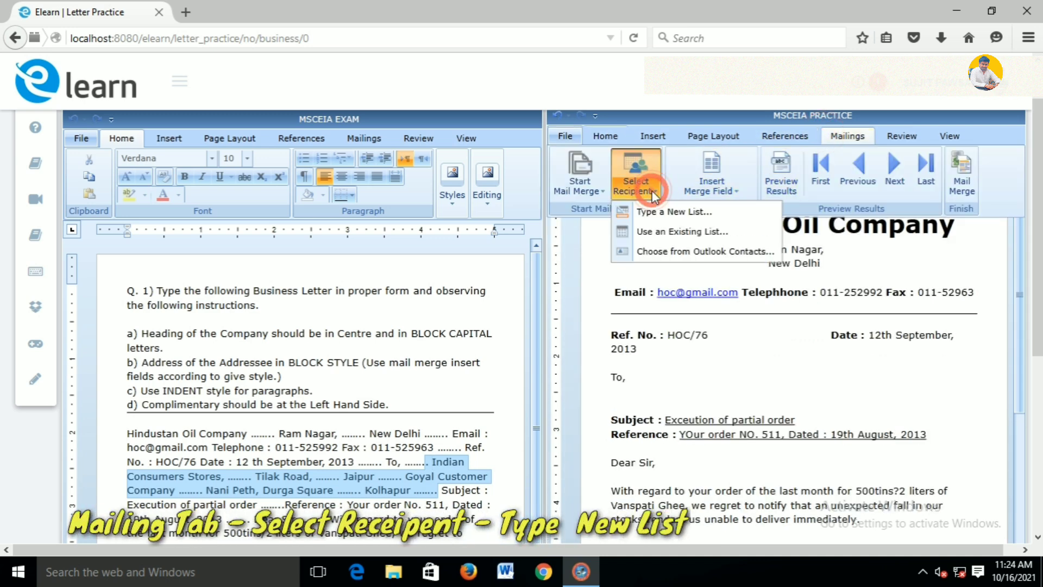
click(723, 212)
Add a recipient entry with 'Indian Consumers Stores,' and 'Tilak Road,'
drag(815, 296, 820, 265)
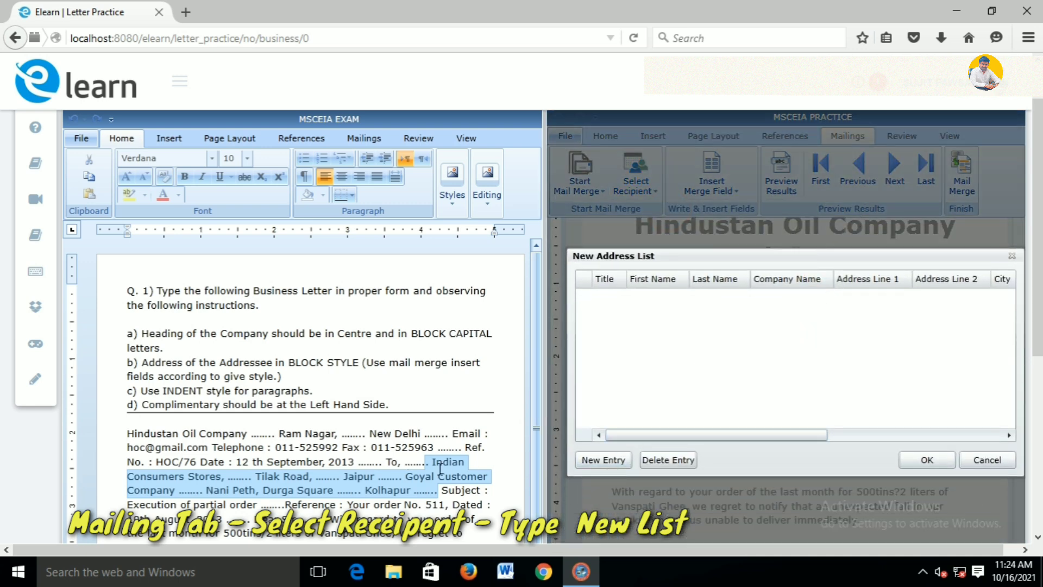
click(609, 462)
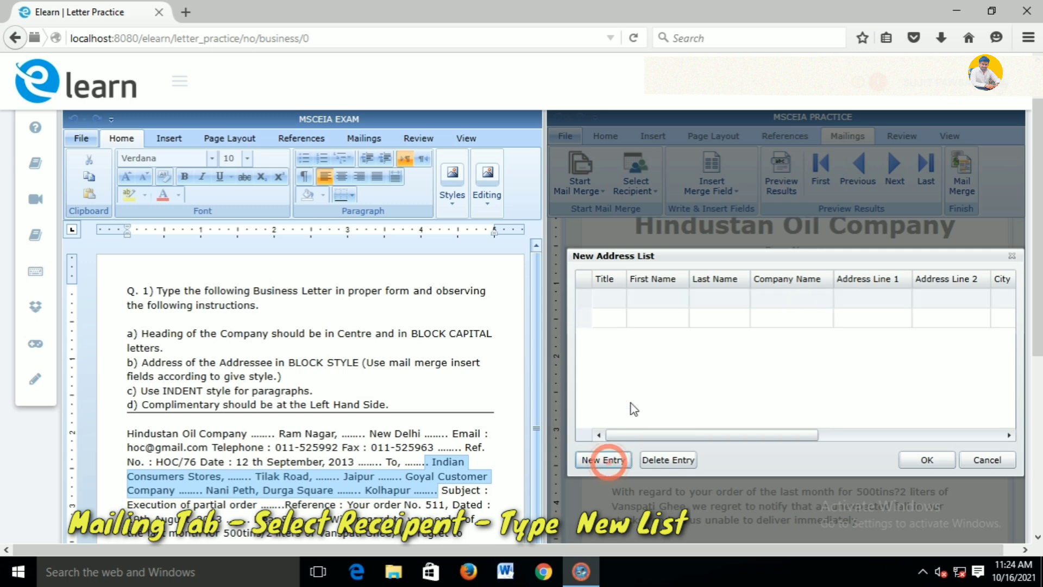
click(639, 303)
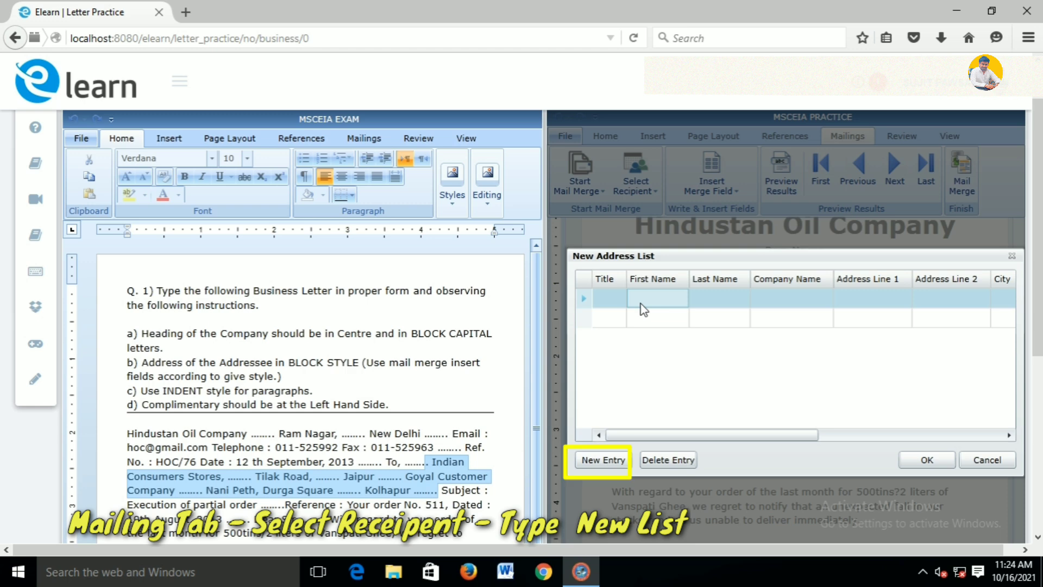
click(641, 300)
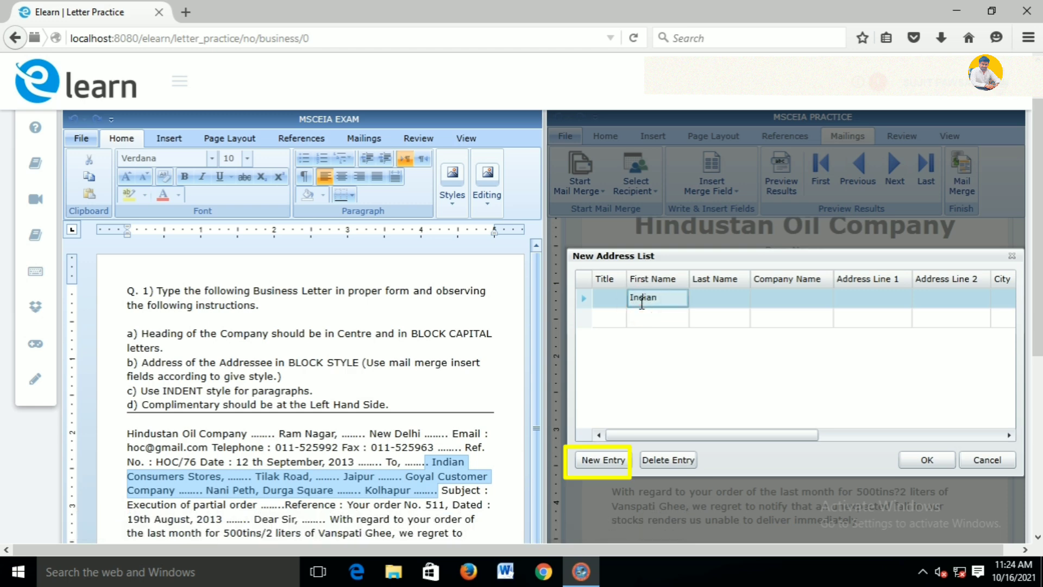
text(Indian Consumers)
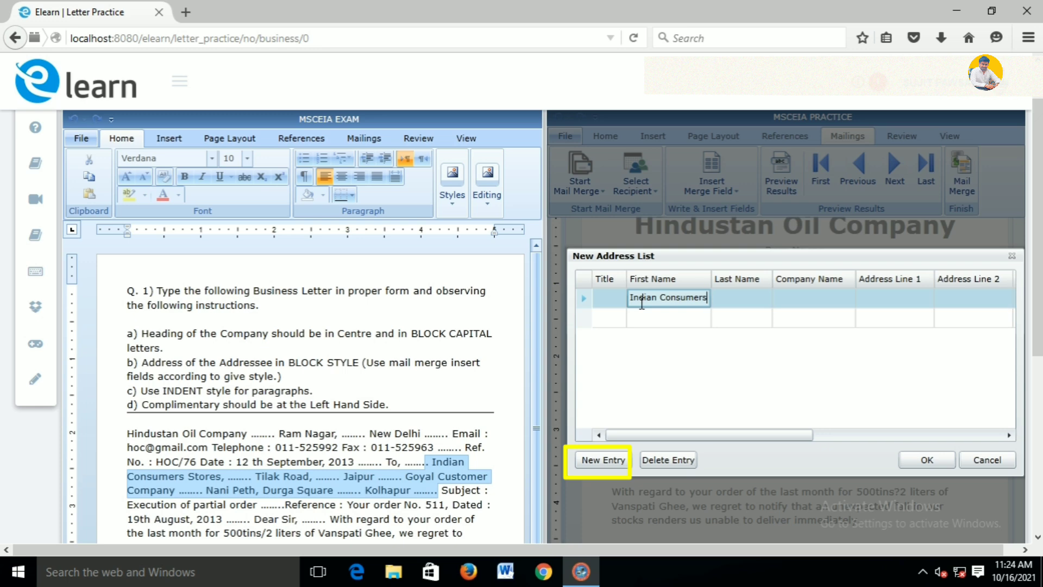
text( Store)
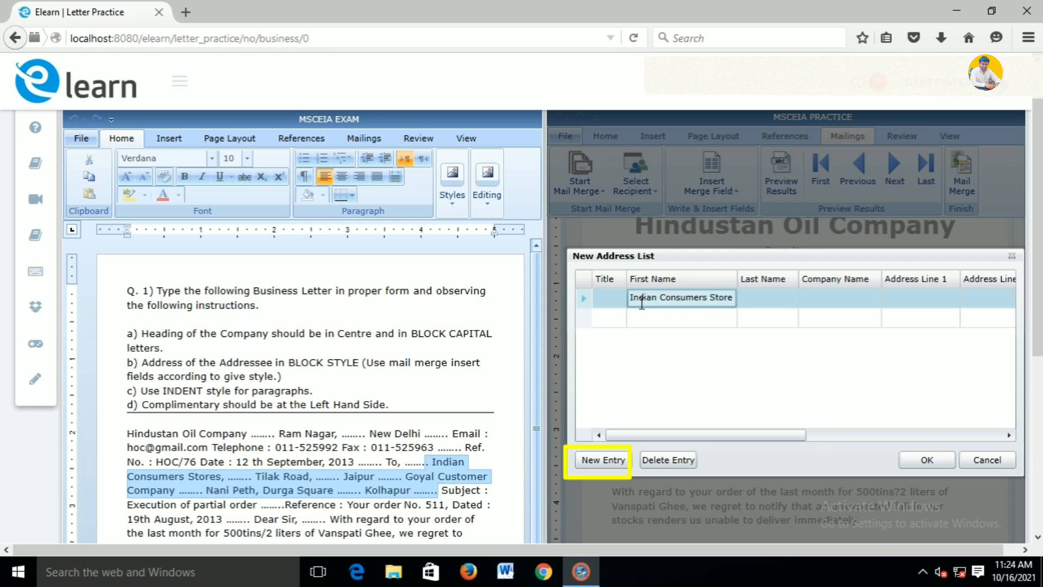
text(s)
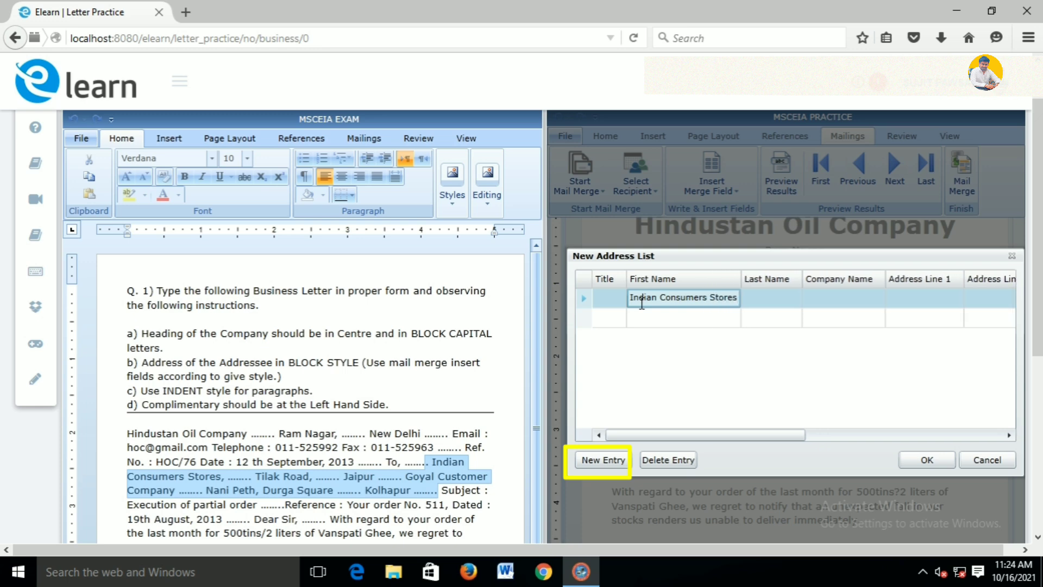
text(,)
key(Tab)
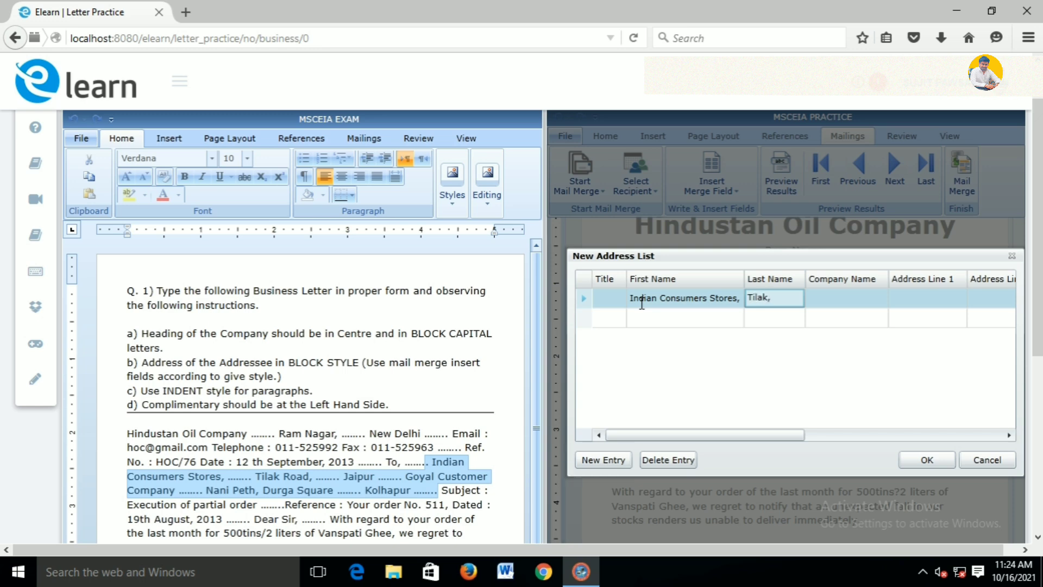
text(Tilak Road,)
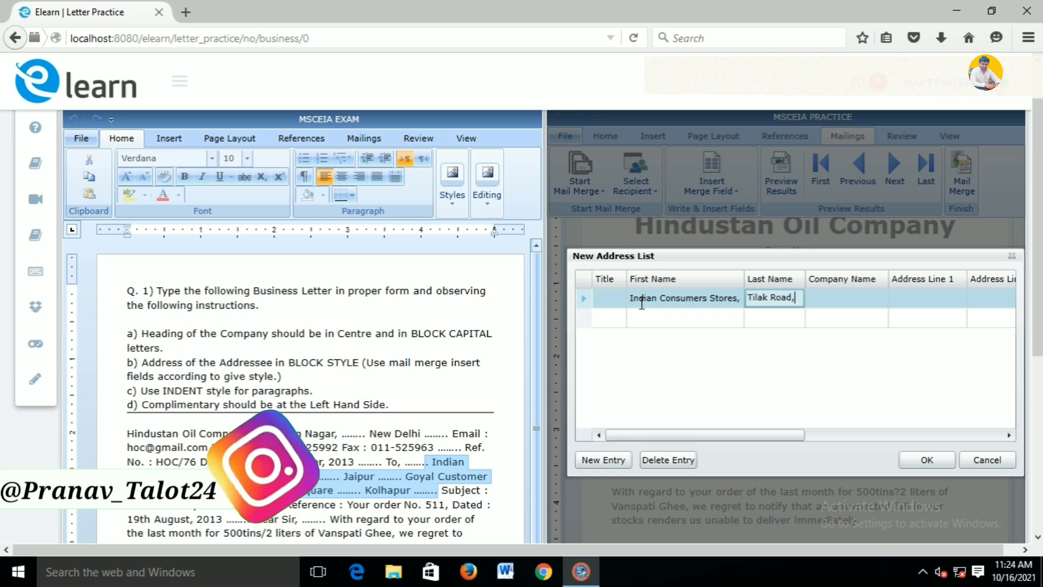
click(333, 478)
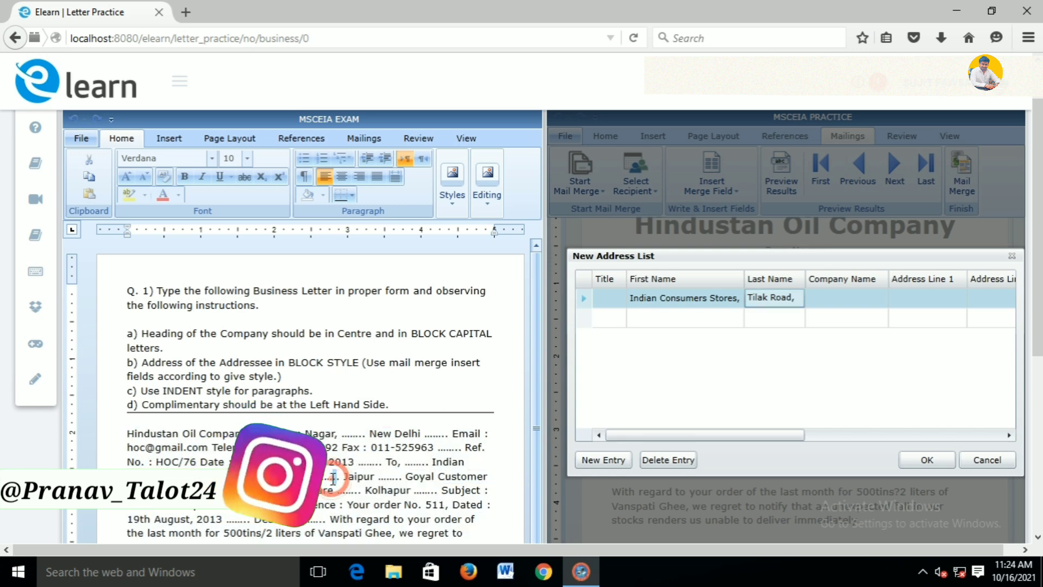
mouse_move(333, 478)
mouse_down()
mouse_move(305, 477)
mouse_move(327, 478)
mouse_up()
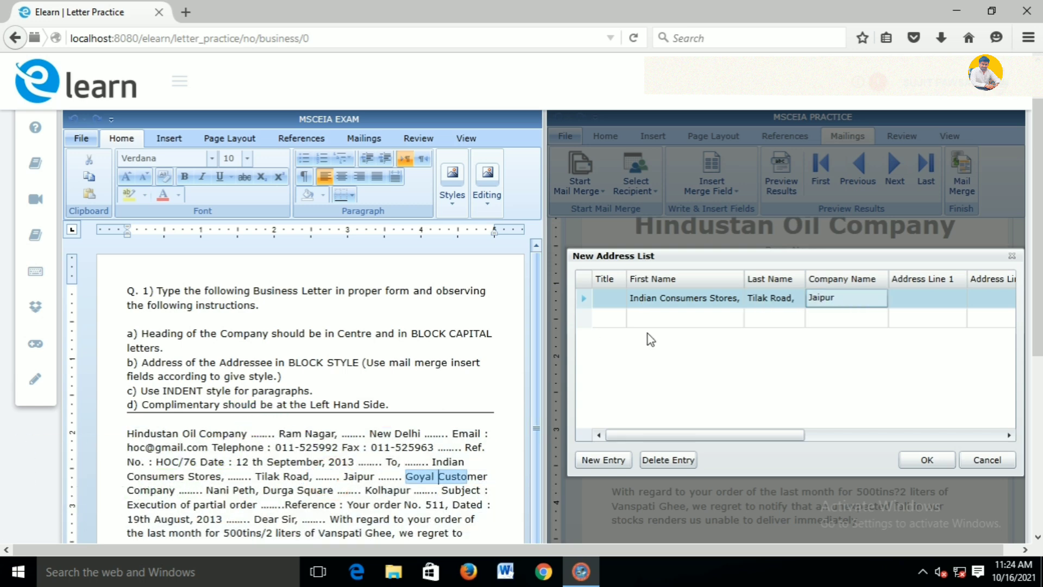
Fill the second entry with 'Goyal customer', 'Nani Peth, Durga Square' and 'Kolha', then save the list
click(679, 320)
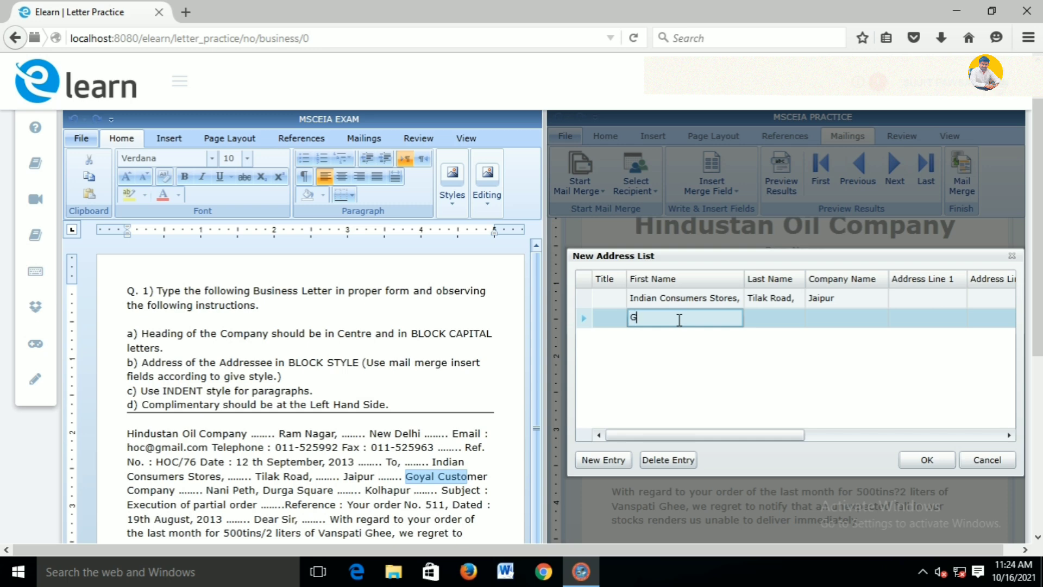
text(Goyal customer Company)
mouse_move(206, 489)
mouse_down()
mouse_move(316, 491)
mouse_move(207, 493)
mouse_up()
click(244, 493)
click(772, 322)
text(N)
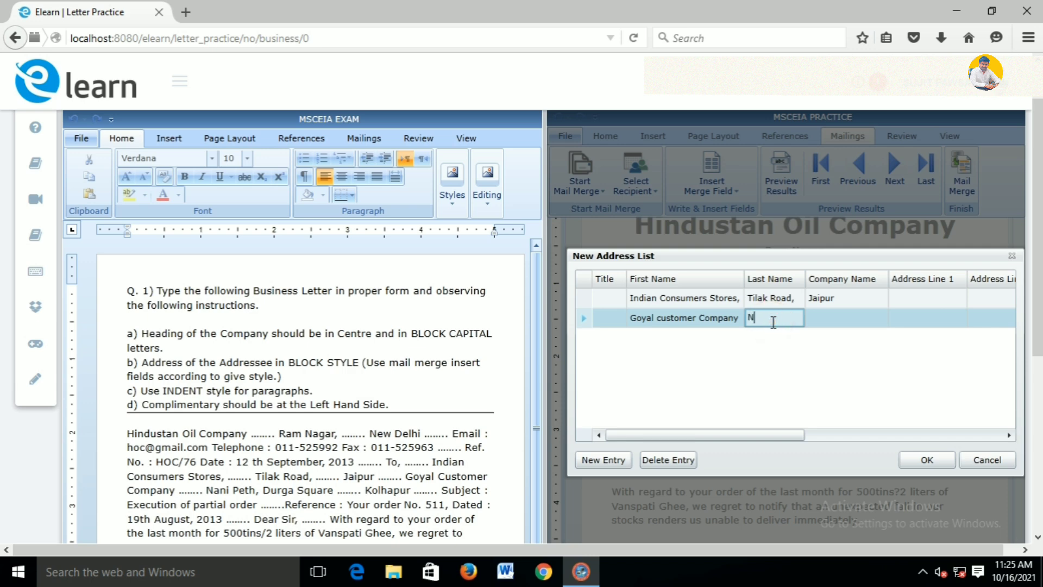
text(ani Peth, Durga Square)
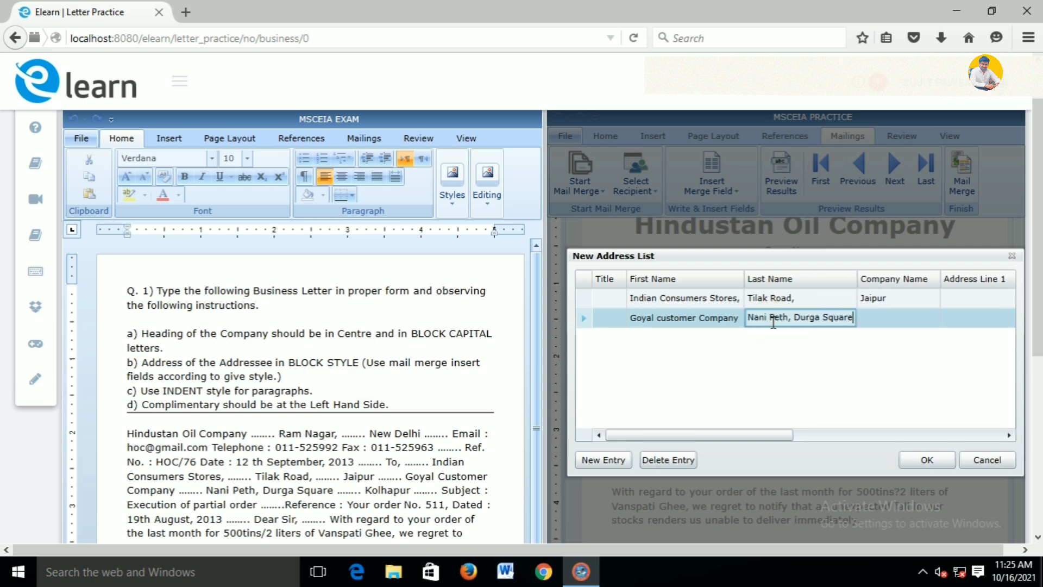
key(Tab)
text(Kolha)
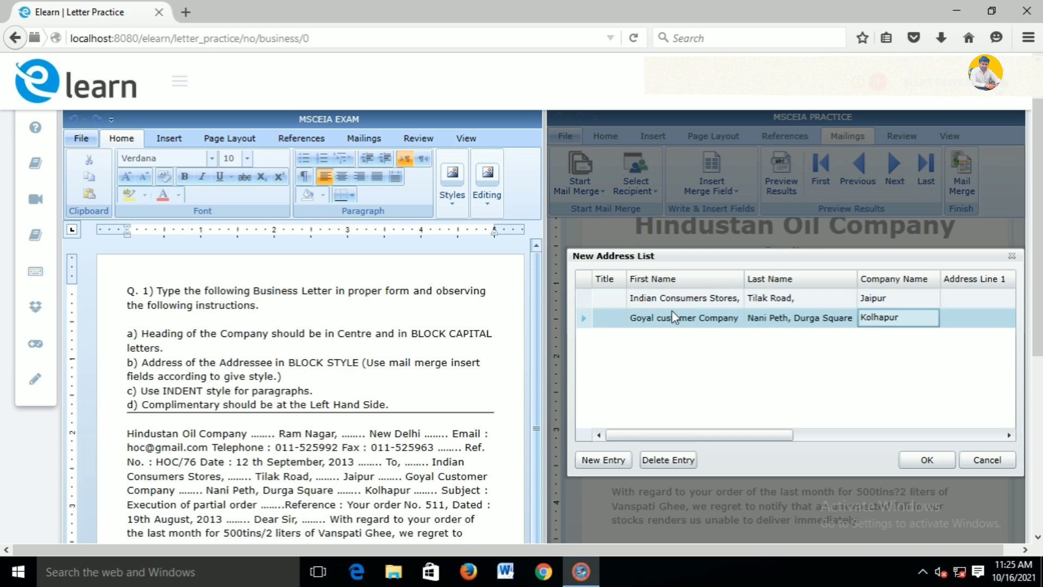
click(926, 460)
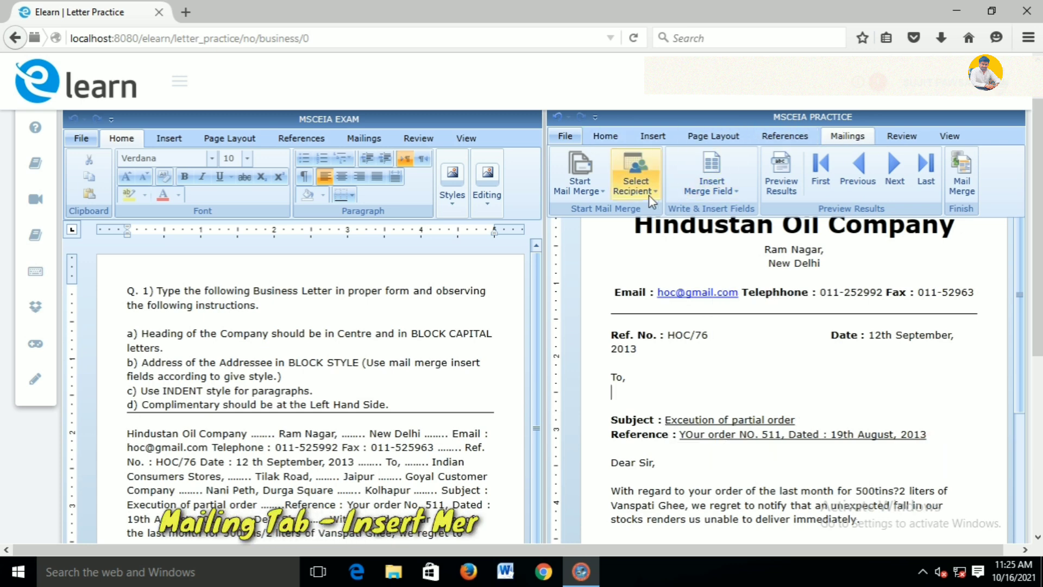
Insert the FirstName merge field under 'To,' and start a new line after it
click(712, 191)
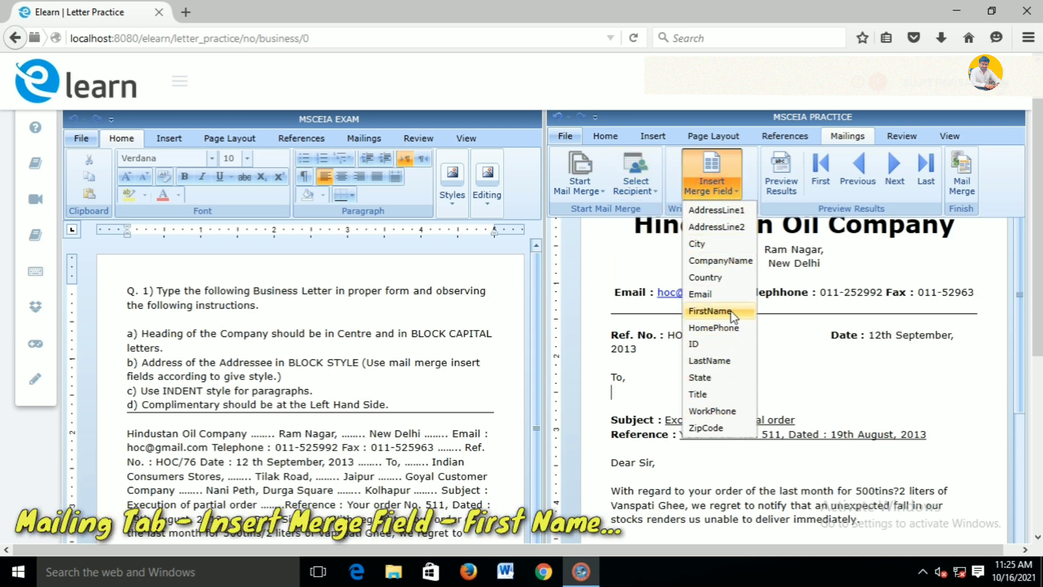
click(710, 311)
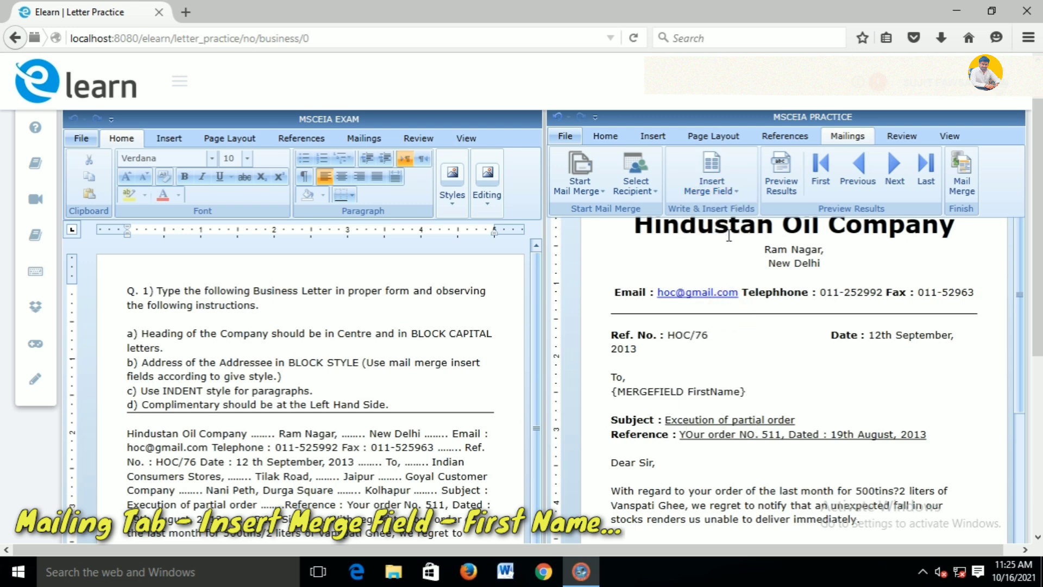
click(749, 394)
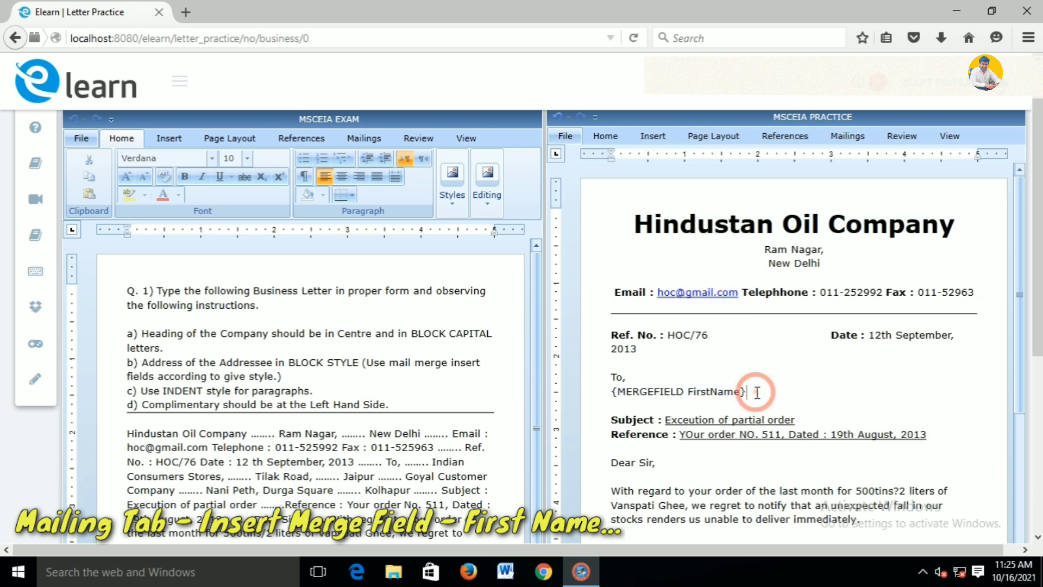
click(756, 393)
click(764, 383)
click(764, 389)
key(Return)
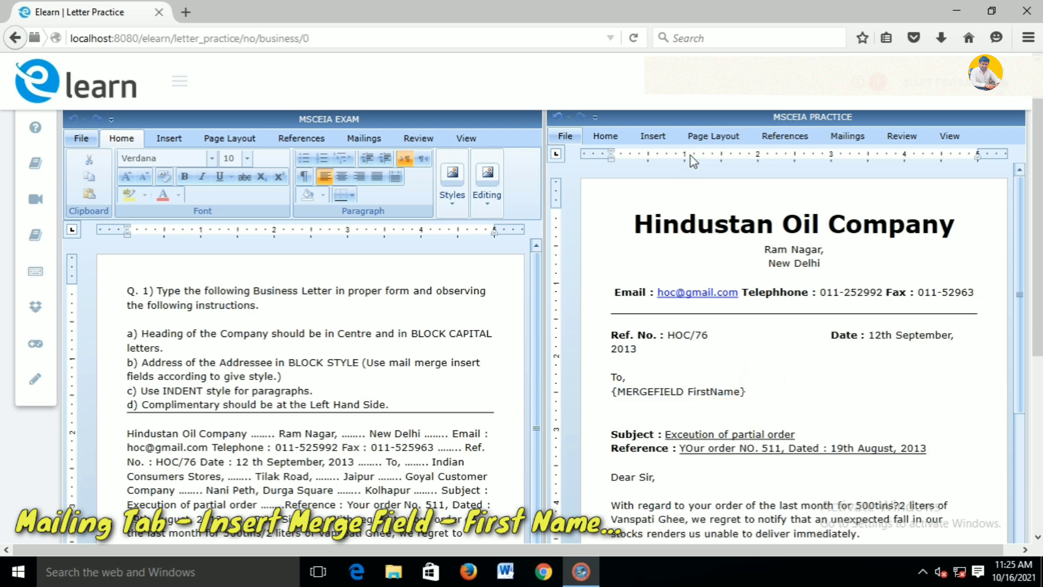
Insert the LastName and CompanyName merge fields on the next two lines
click(825, 136)
click(710, 179)
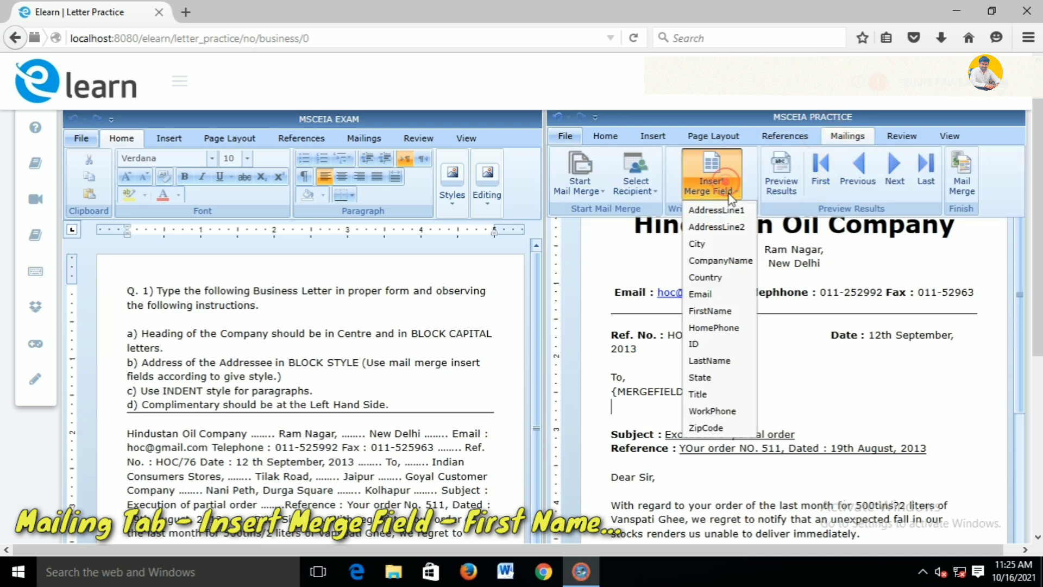
click(728, 361)
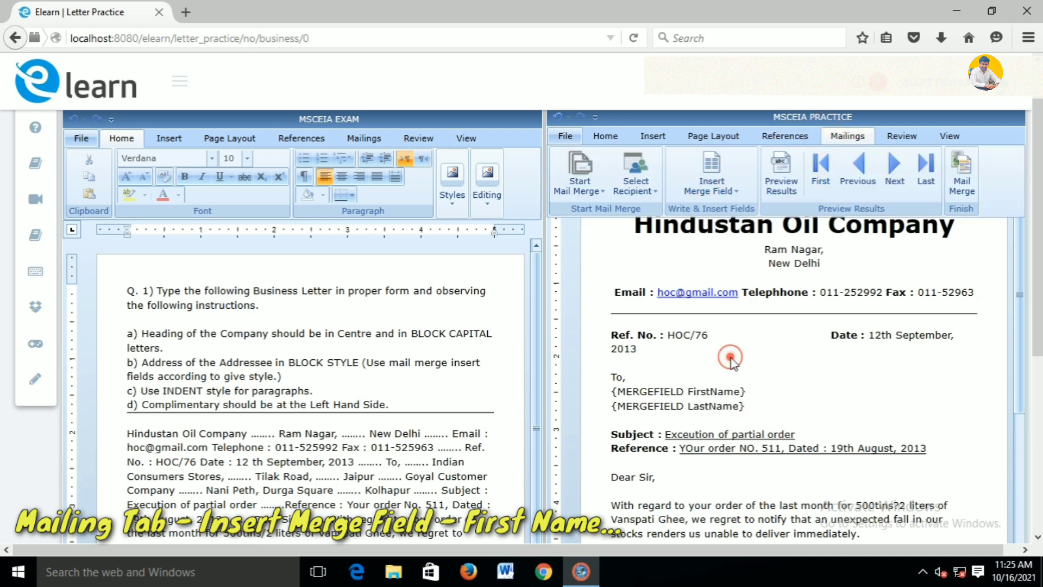
click(732, 193)
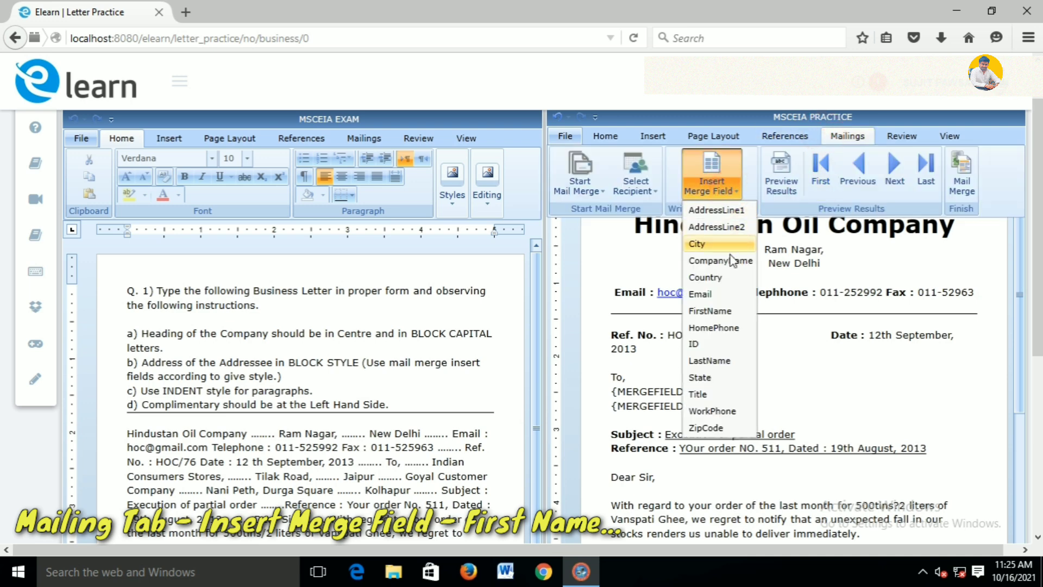
click(825, 392)
click(774, 408)
key(Return)
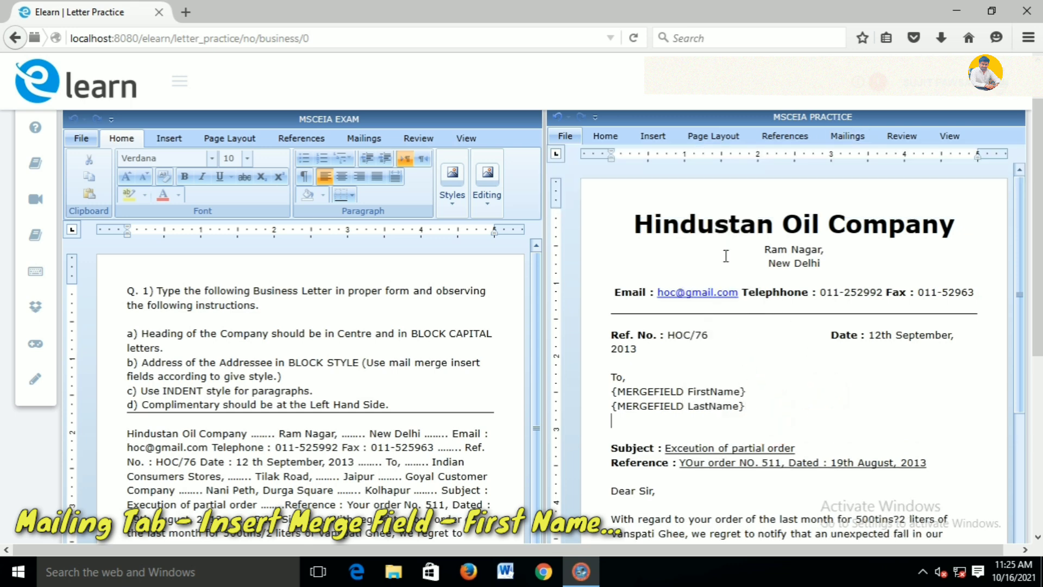
click(845, 137)
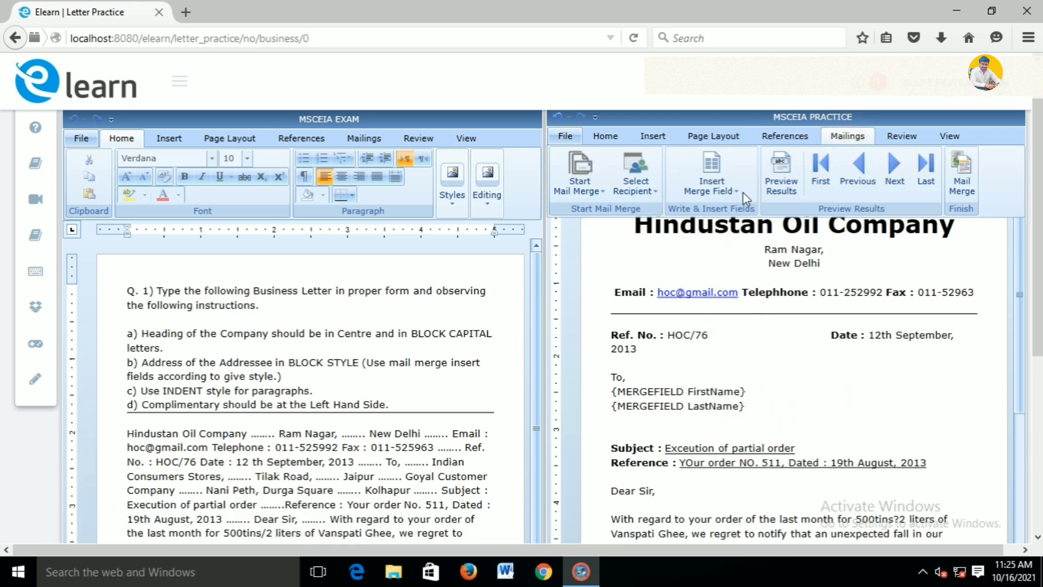
click(726, 193)
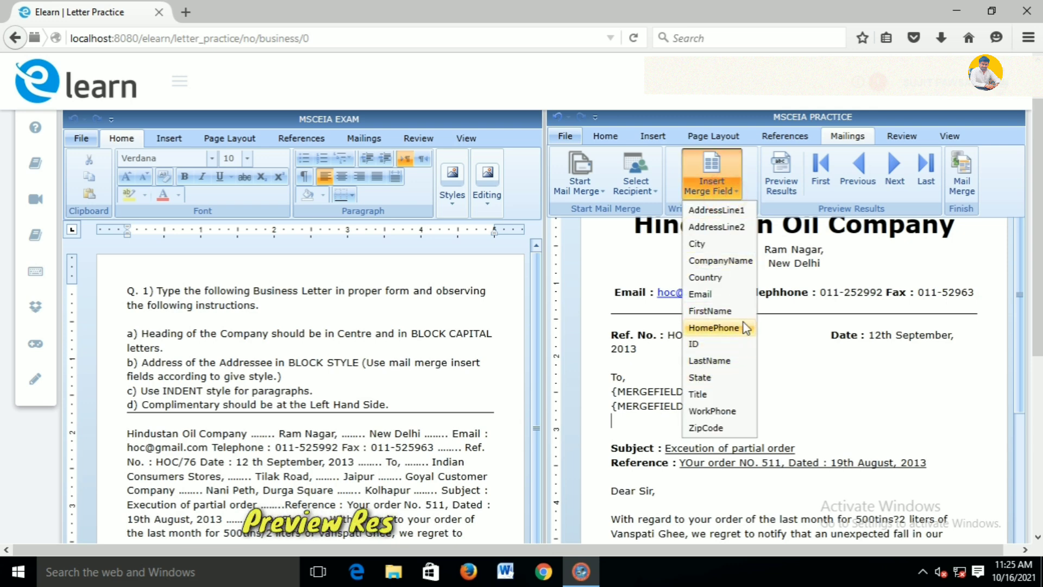
click(719, 261)
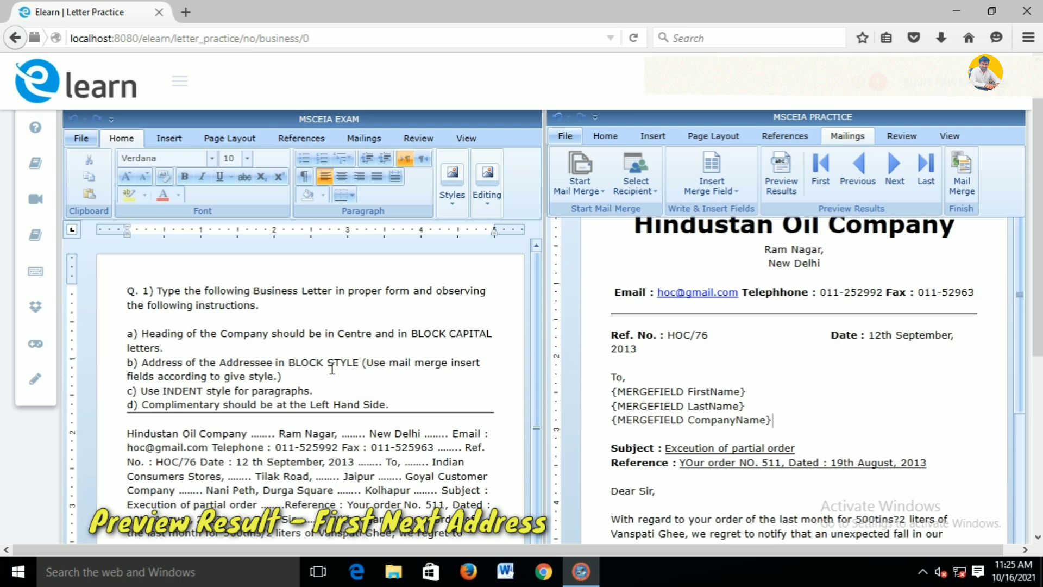
Preview merged results, stepping from Indian Consumers Stores, Jaipur to Goyal customer Company
click(781, 173)
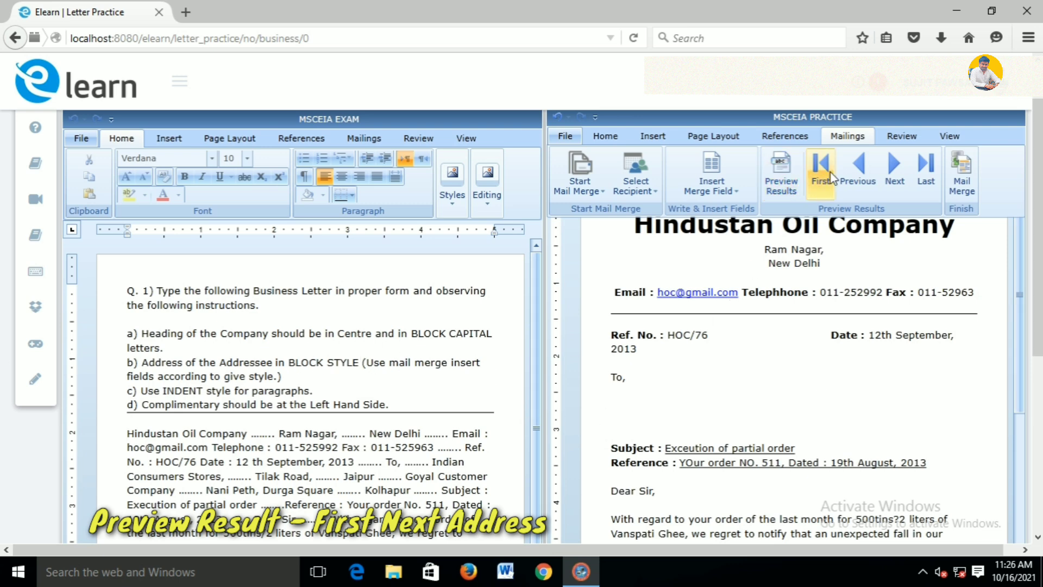
click(822, 172)
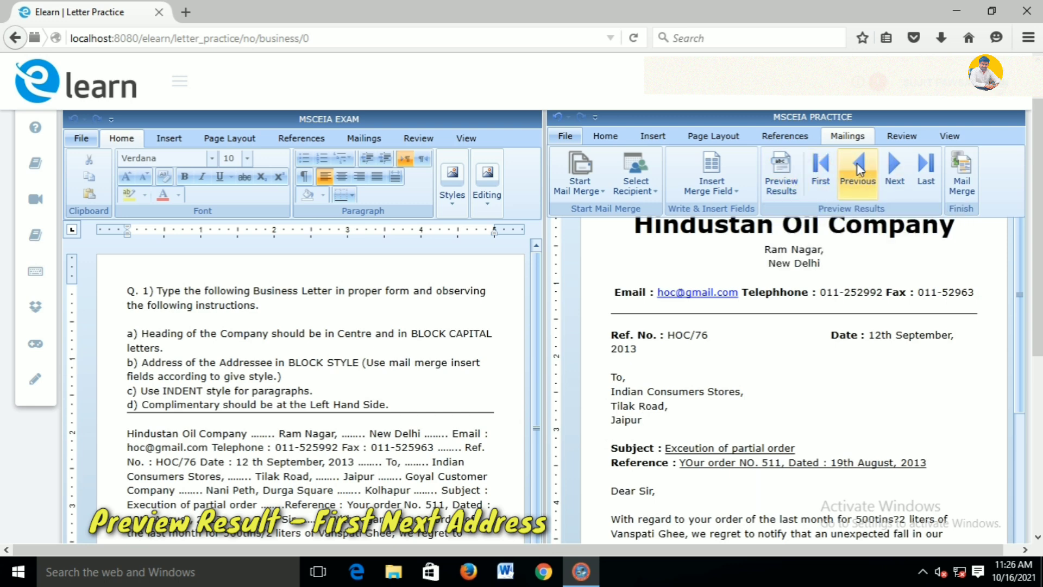
click(888, 172)
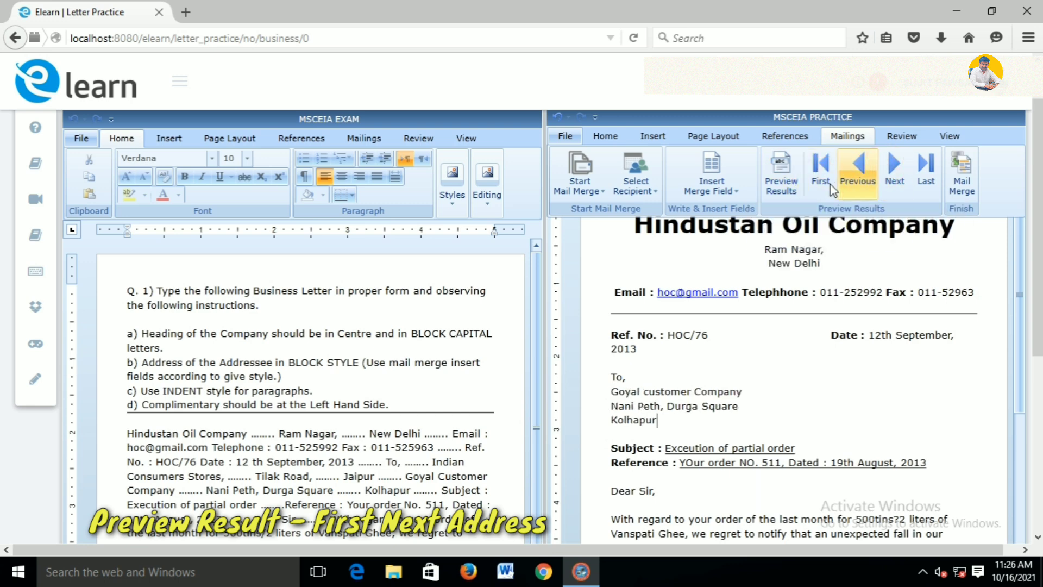
click(820, 174)
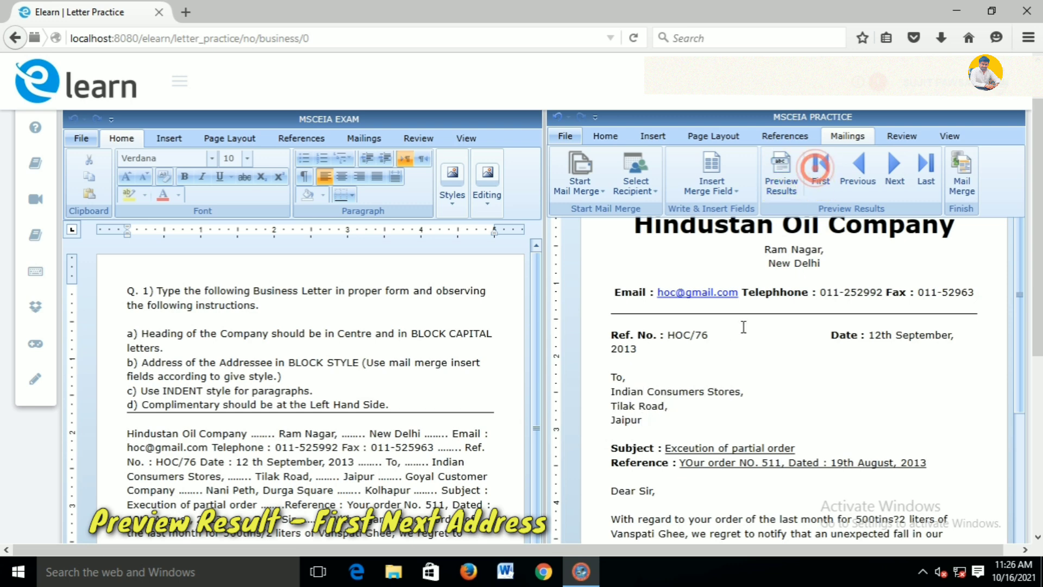
double_click(657, 421)
click(847, 135)
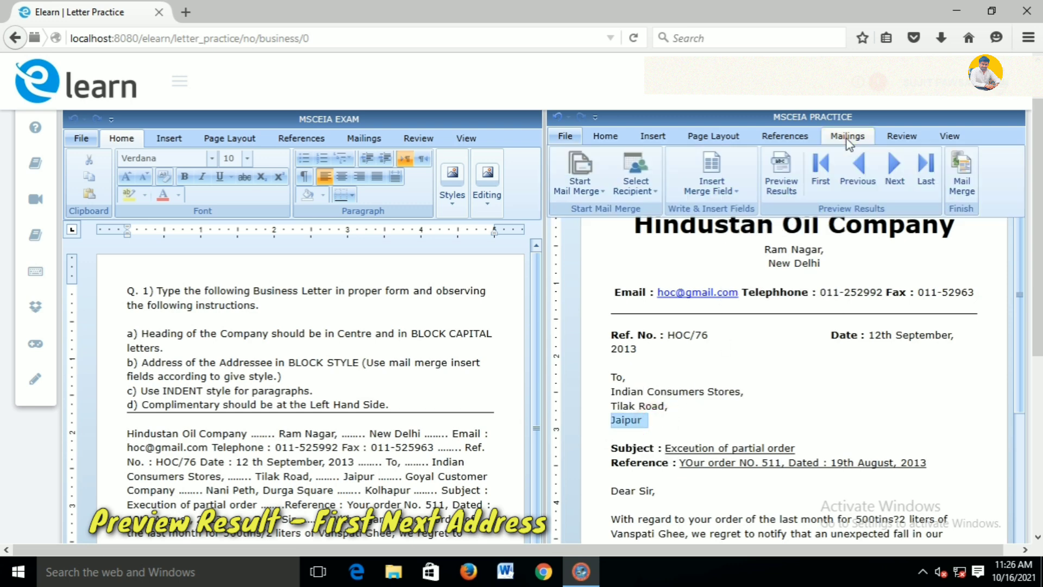
click(895, 168)
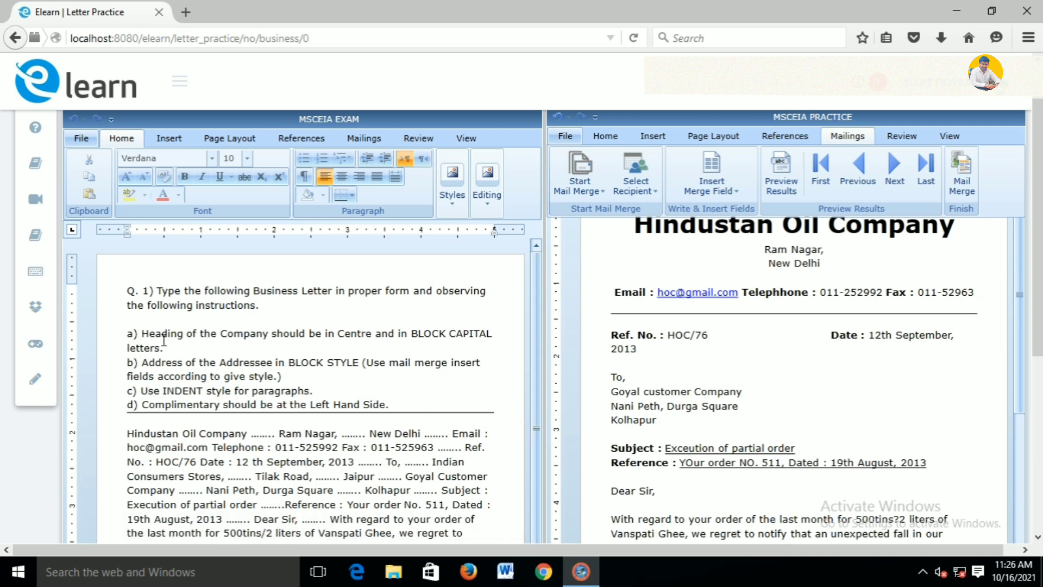
drag(147, 337, 466, 333)
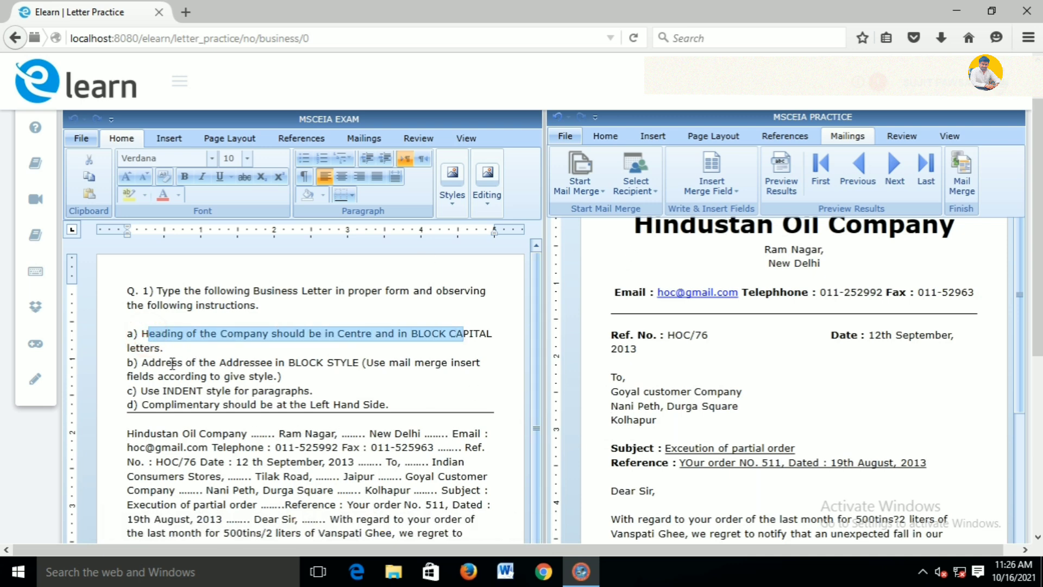
drag(170, 363, 405, 372)
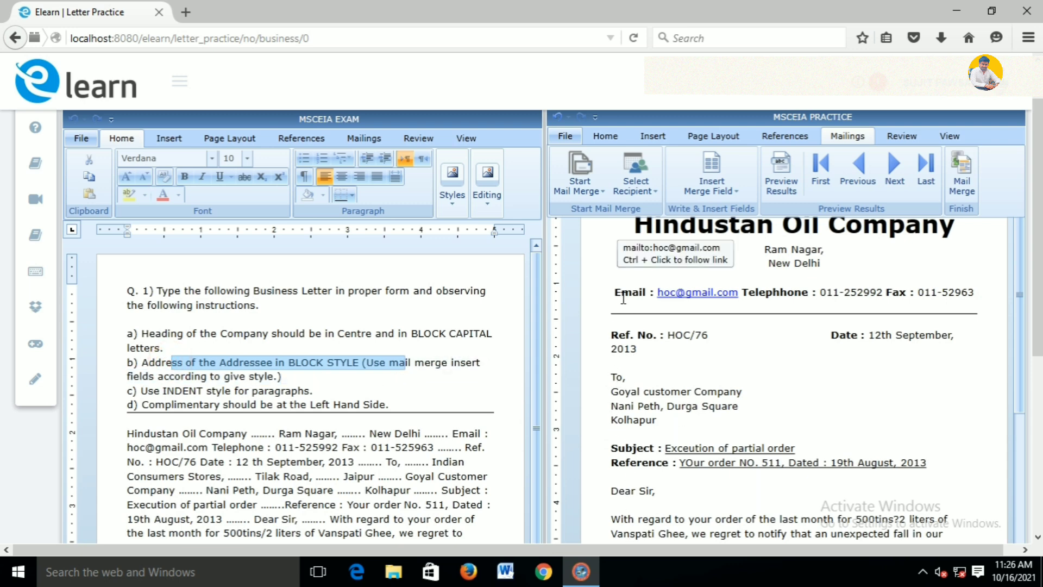
scroll(640, 335, up, 2)
scroll(639, 345, down, 2)
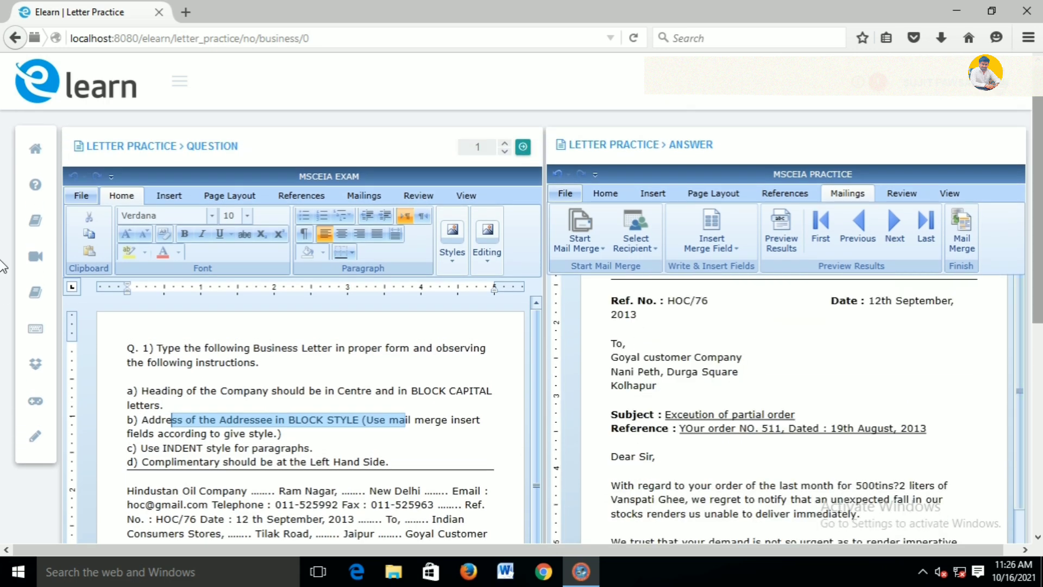
scroll(639, 344, down, 5)
scroll(839, 336, up, 3)
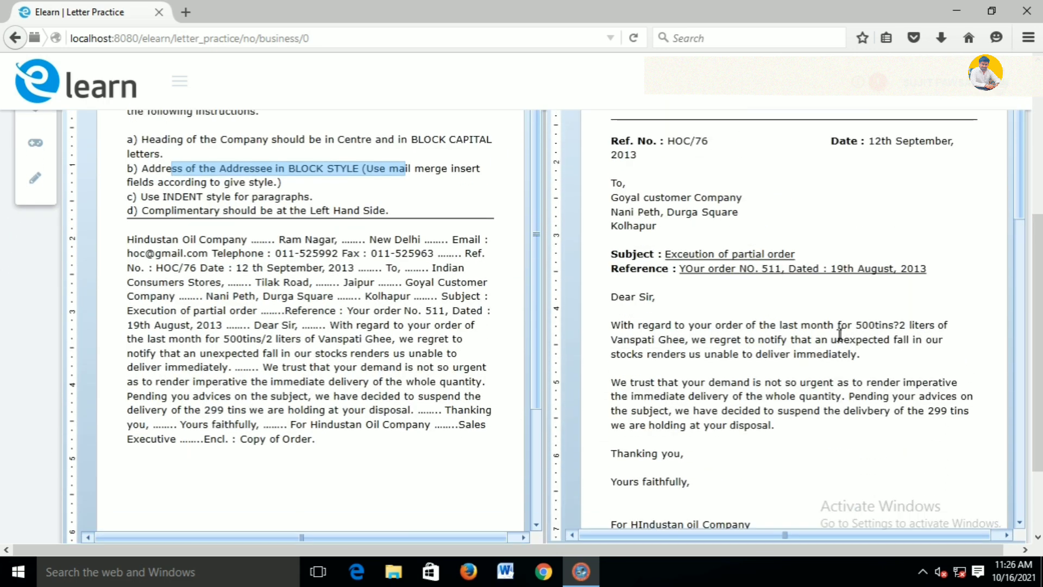
scroll(660, 339, up, 2)
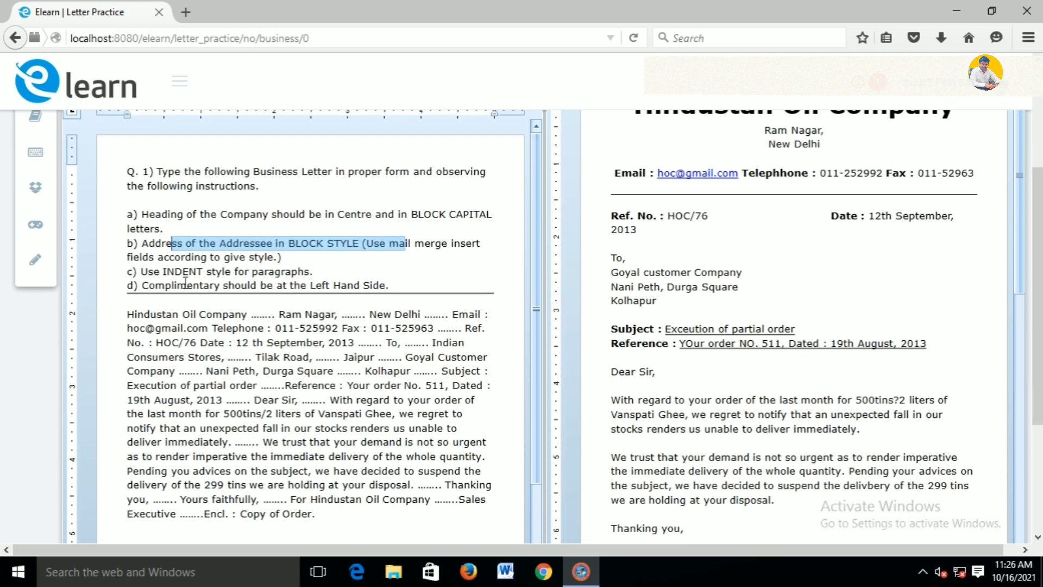
drag(176, 271, 293, 272)
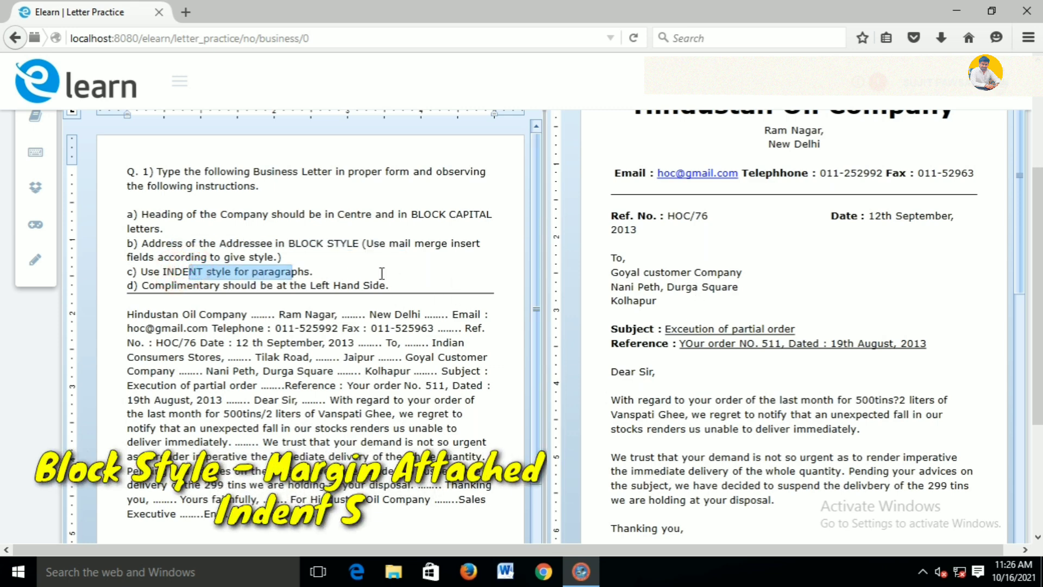
double_click(609, 329)
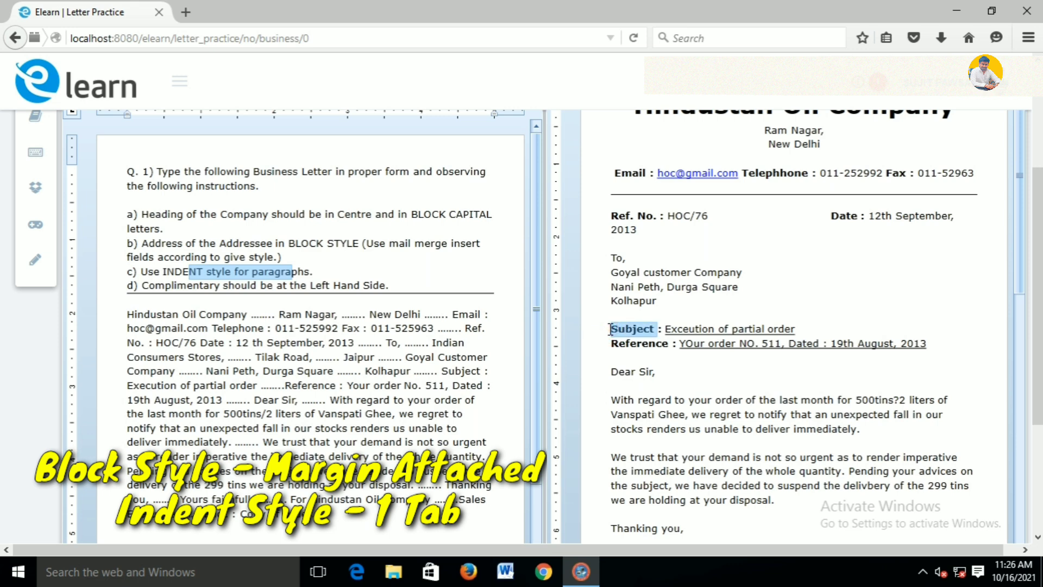
click(609, 329)
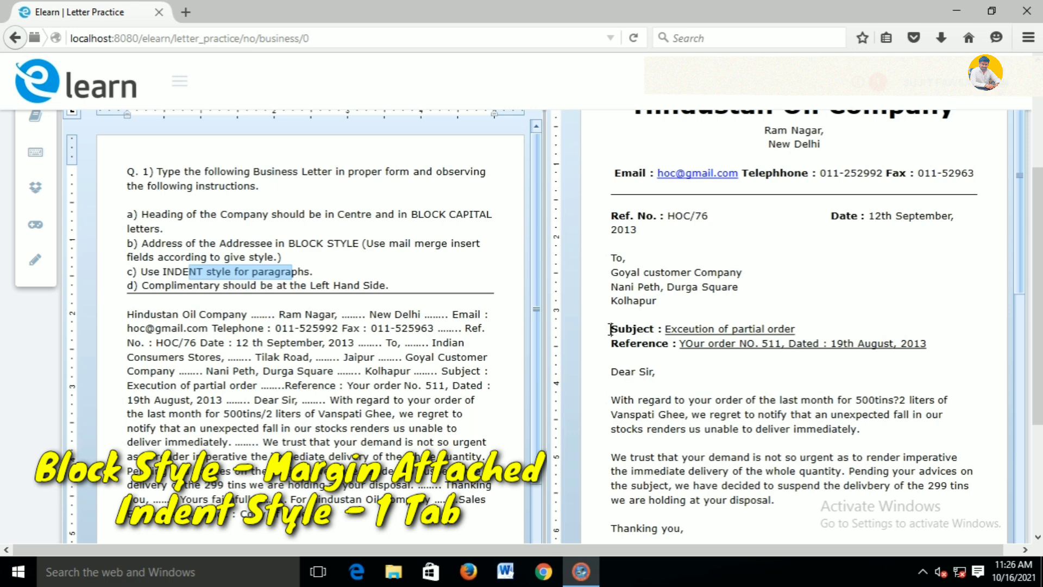
Indent the Subject, Reference, both body paragraphs and 'Thanking you,' by one tab each
key(Tab)
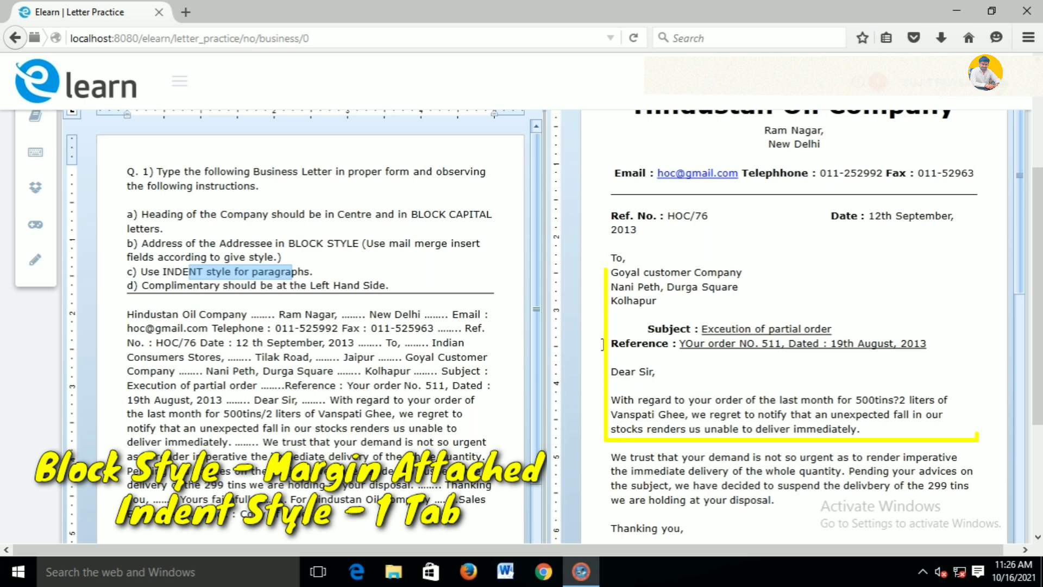
click(610, 345)
key(Tab)
click(611, 401)
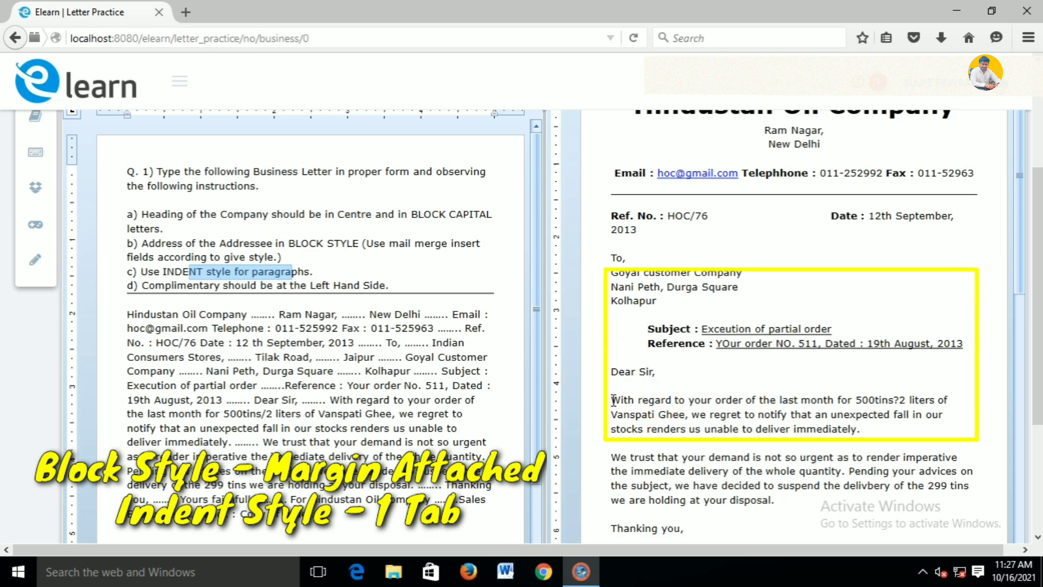
key(Tab)
click(1038, 293)
drag(1041, 309, 1041, 369)
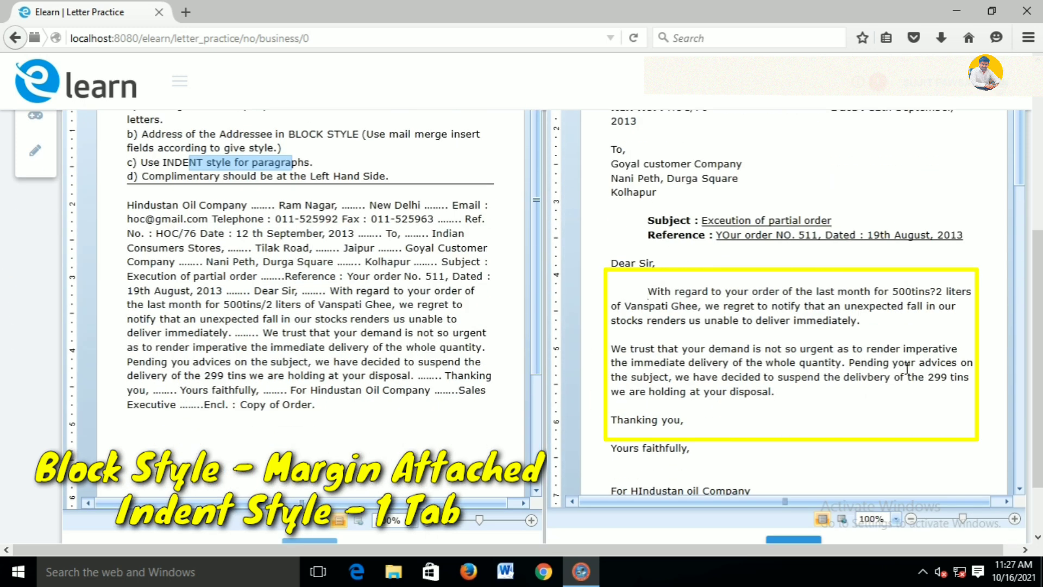
key(Tab)
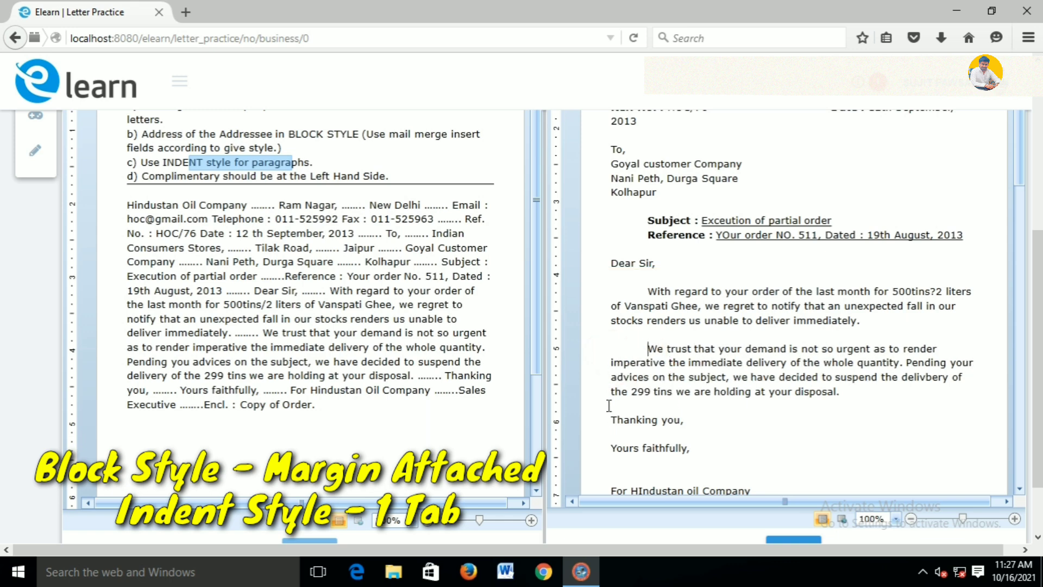
click(609, 419)
key(Tab)
scroll(731, 412, down, 2)
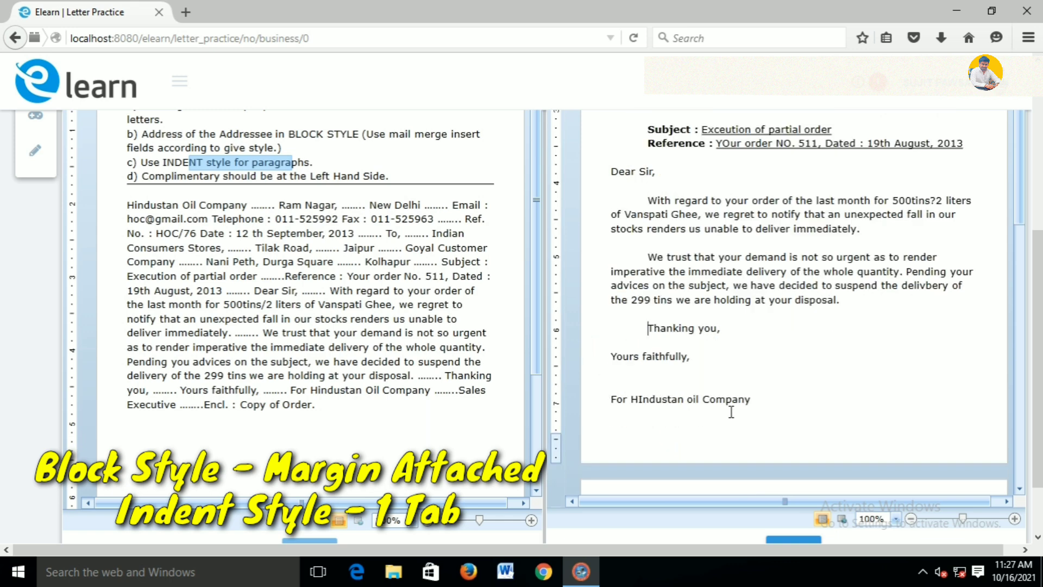
Select the closing from 'Yours faithfully' to 'Sales Executive' and review its formatting options
drag(386, 175, 157, 182)
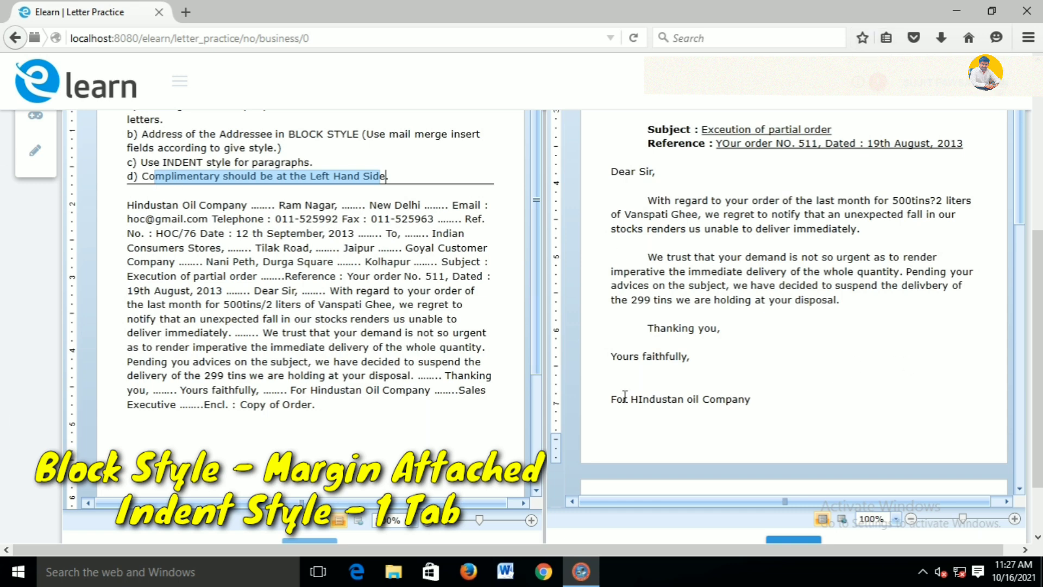
double_click(609, 357)
click(1017, 358)
drag(1022, 284, 1024, 128)
click(734, 214)
drag(607, 167, 697, 334)
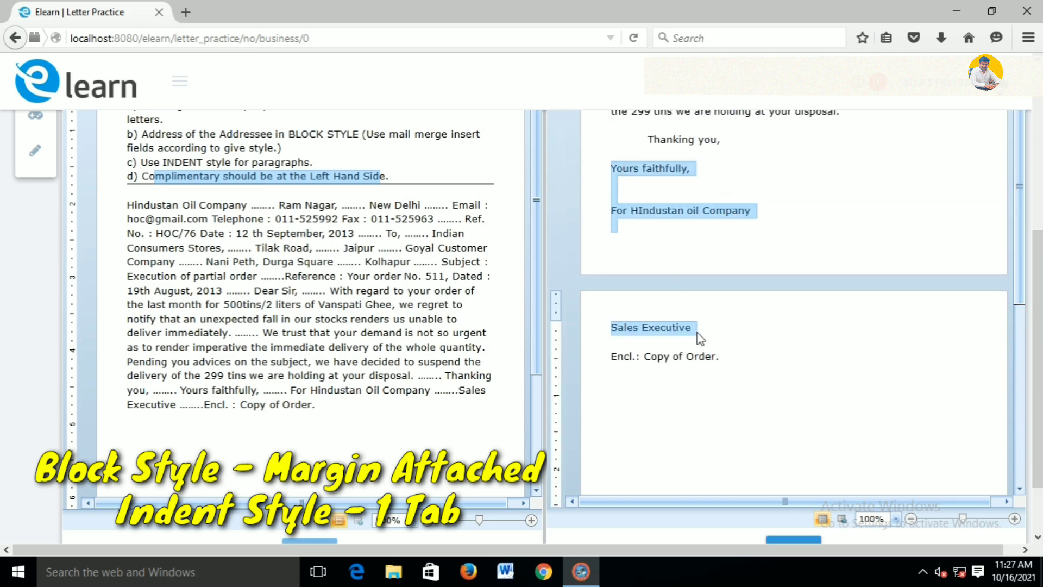
drag(1039, 323, 1039, 132)
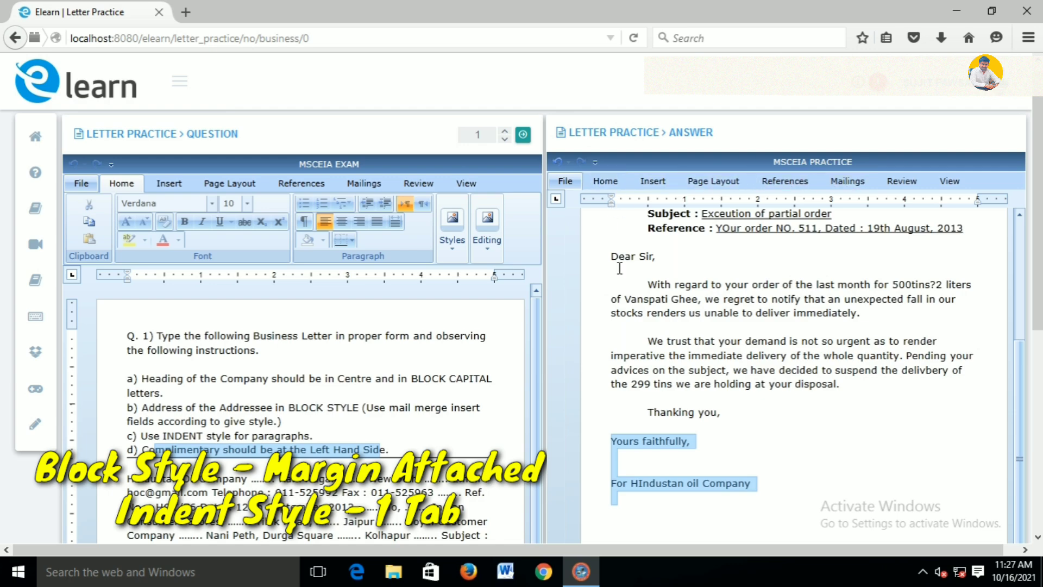
click(605, 181)
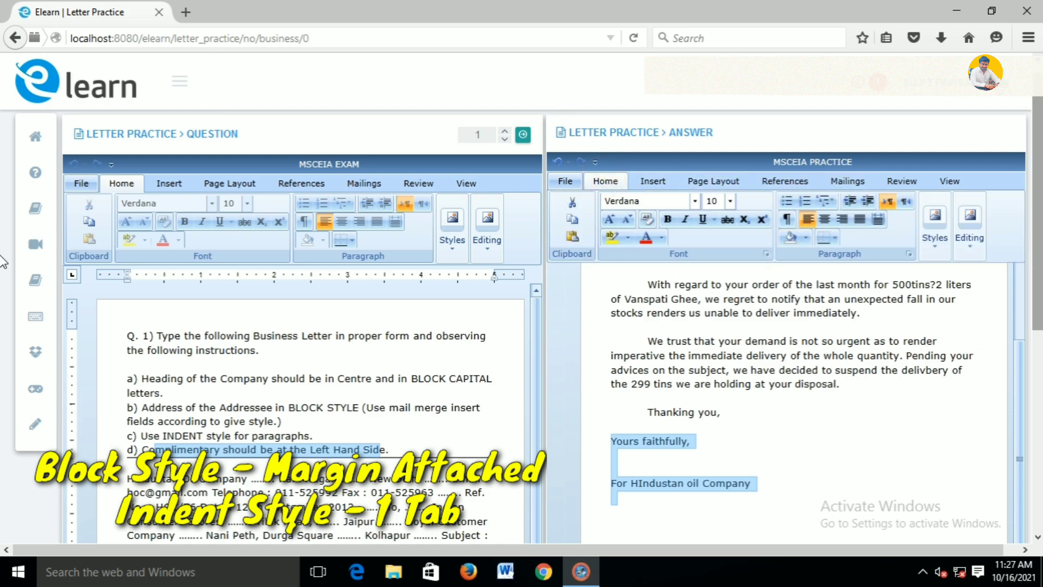
scroll(2, 370, down, 3)
click(761, 398)
scroll(761, 398, up, 4)
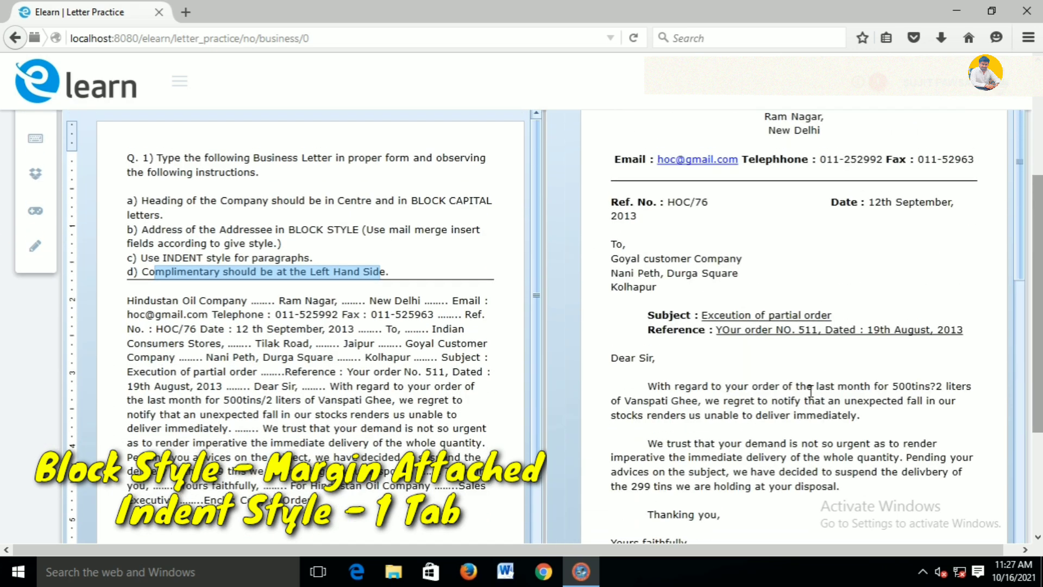
scroll(2, 269, down, 3)
Justify both body paragraphs through 'Thanking you'
drag(642, 294, 737, 447)
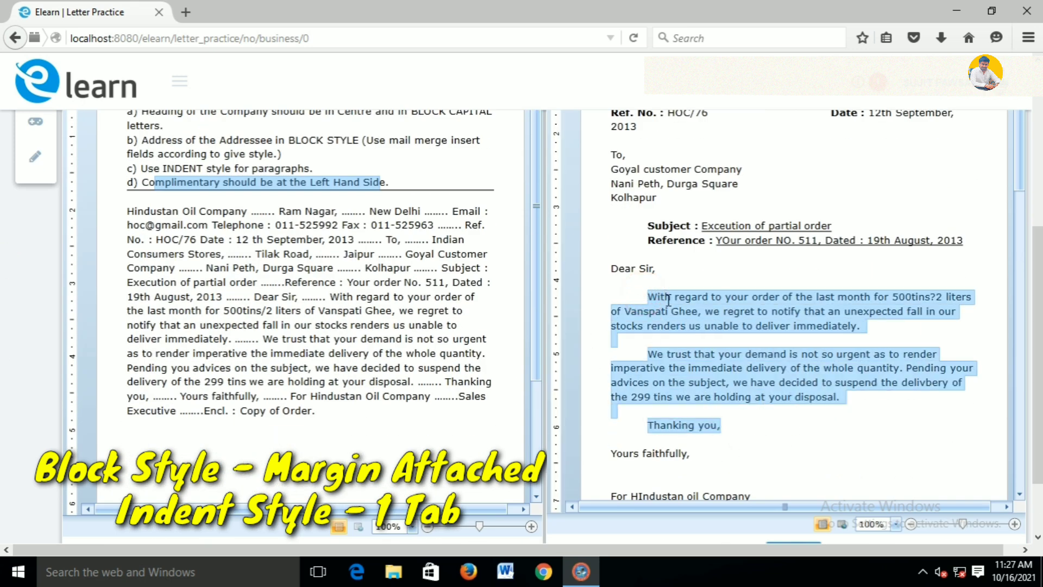
scroll(3, 310, up, 3)
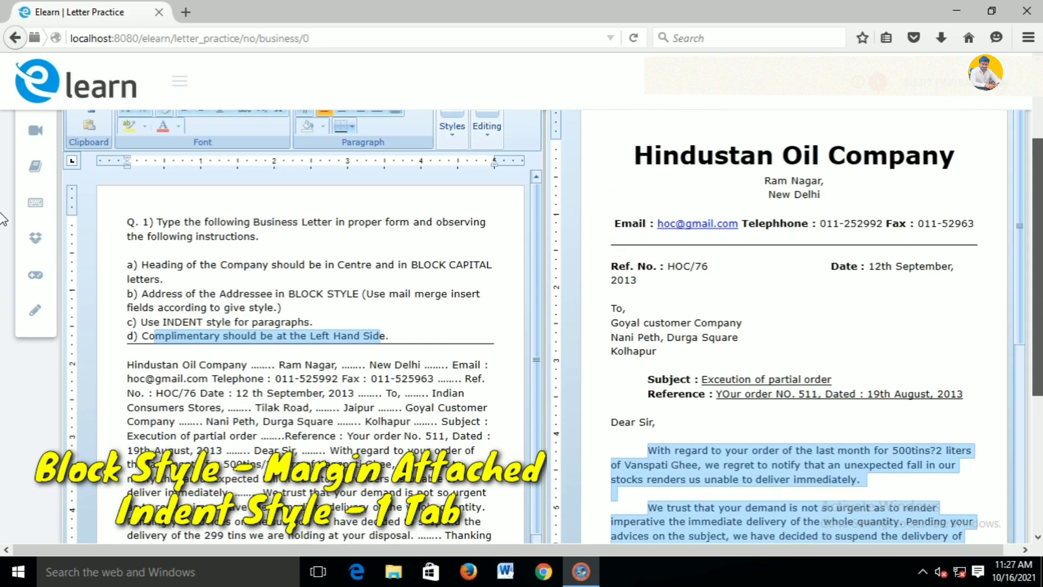
scroll(1036, 260, down, 3)
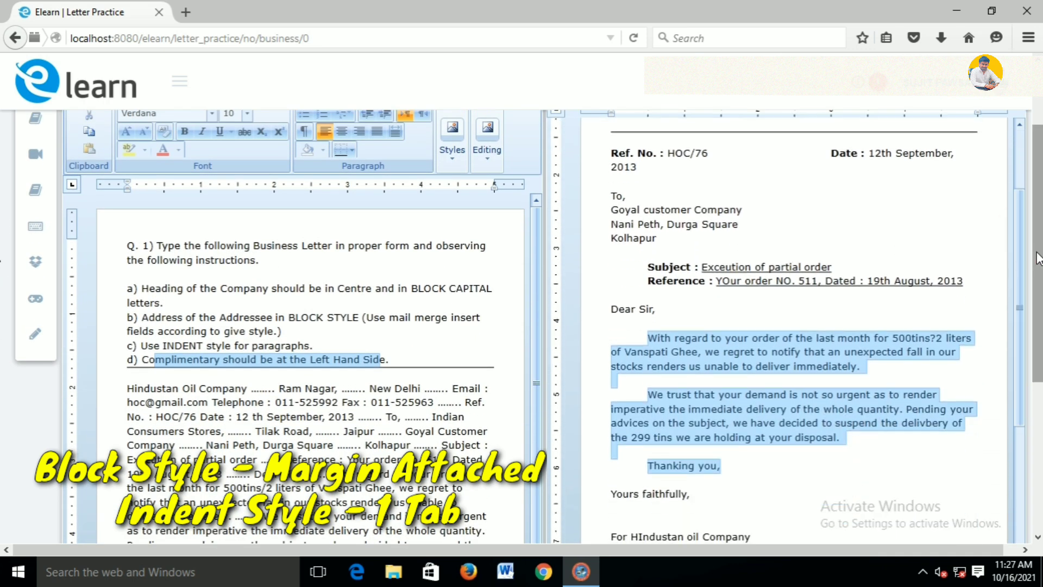
scroll(1038, 258, up, 2)
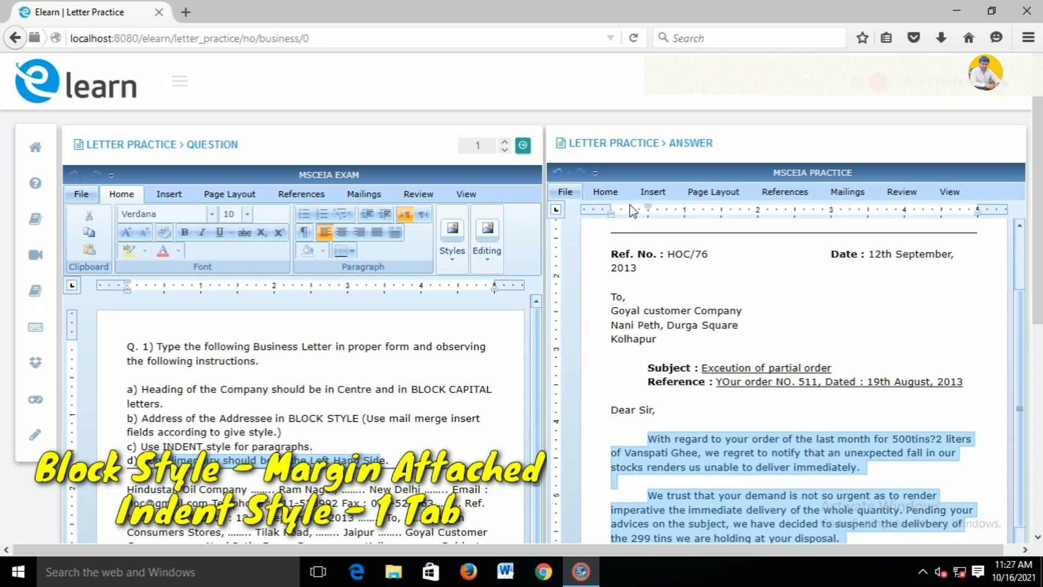
click(605, 192)
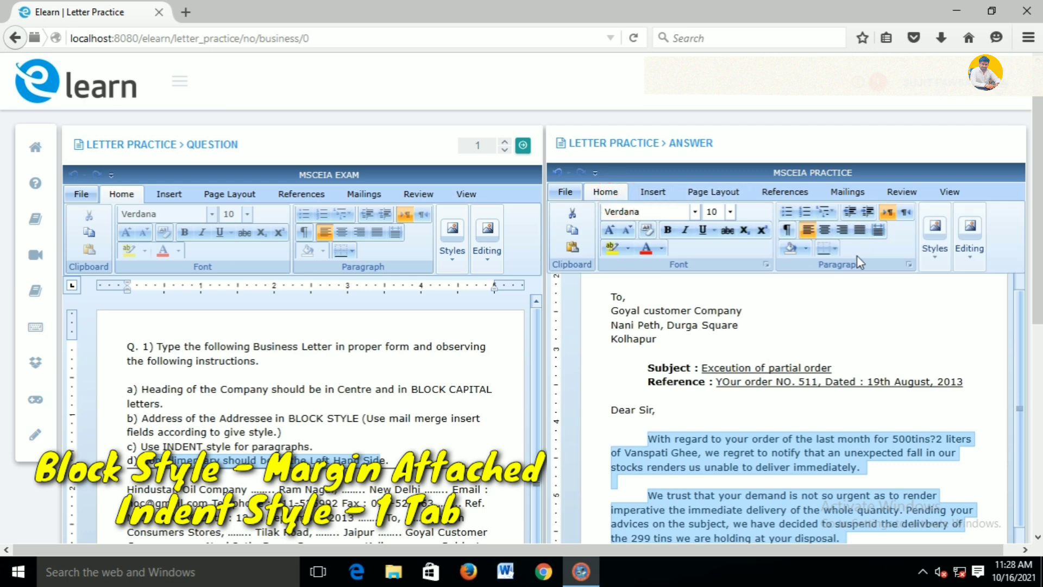
click(859, 230)
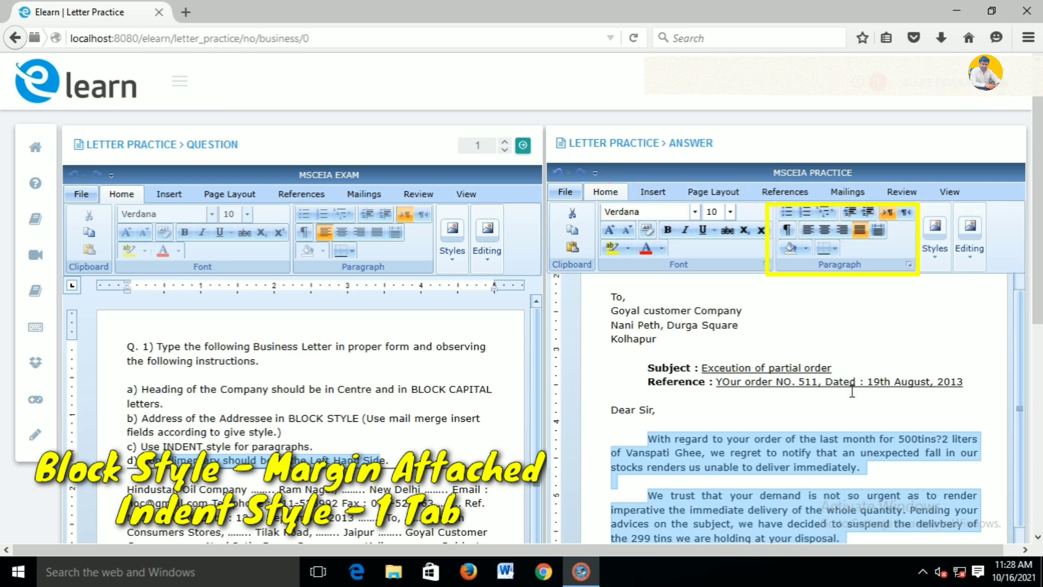
scroll(884, 460, up, 3)
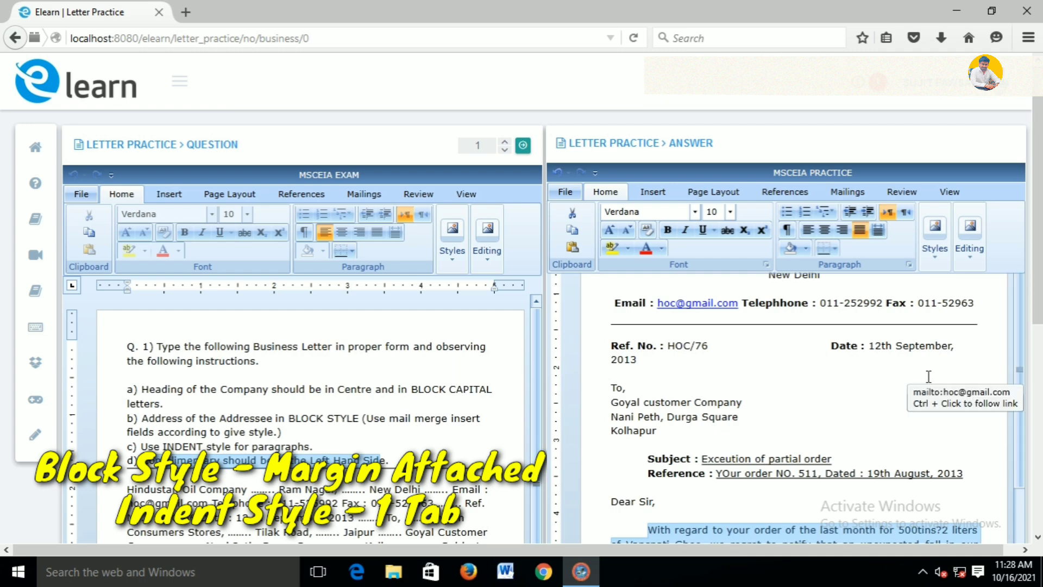
drag(1039, 280, 1042, 262)
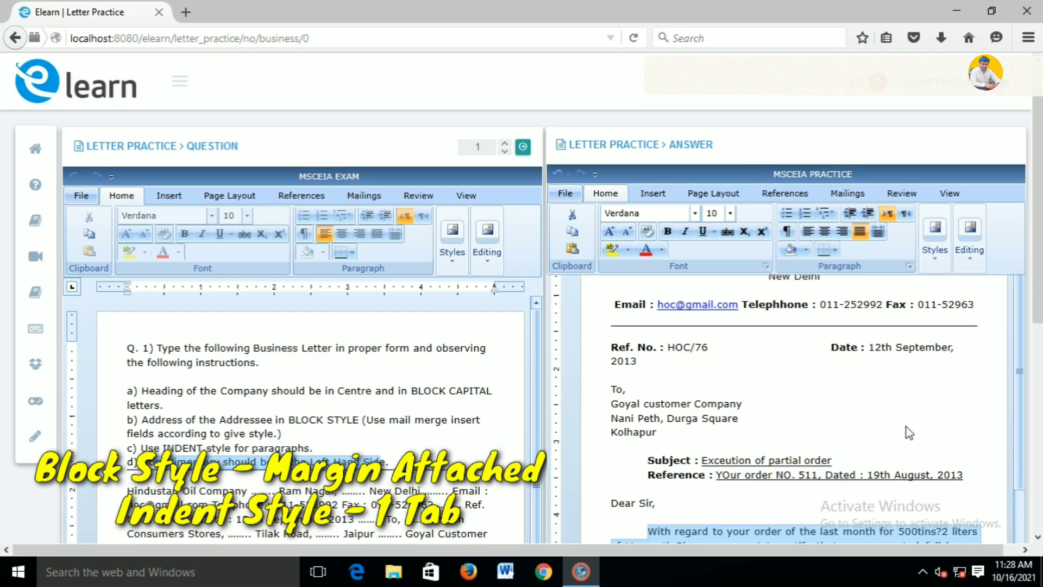
scroll(908, 427, down, 1)
drag(1041, 300, 1042, 330)
scroll(2, 336, down, 2)
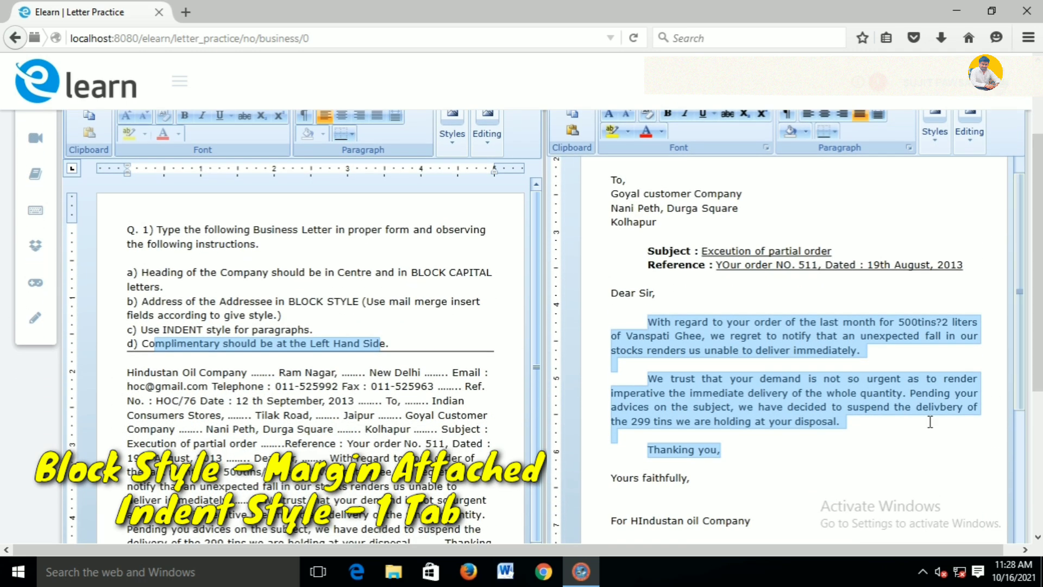
scroll(3, 374, down, 2)
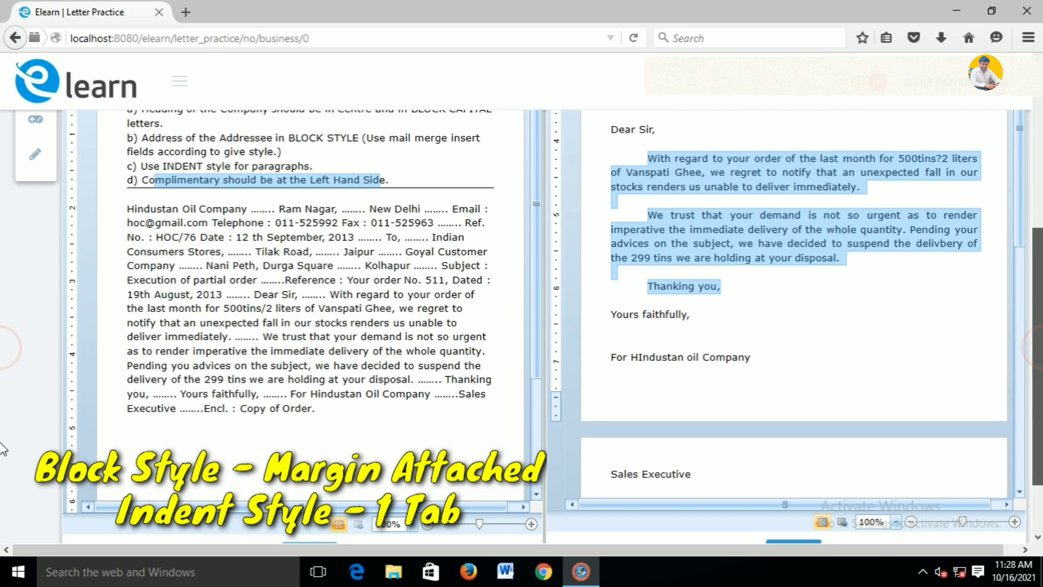
click(896, 448)
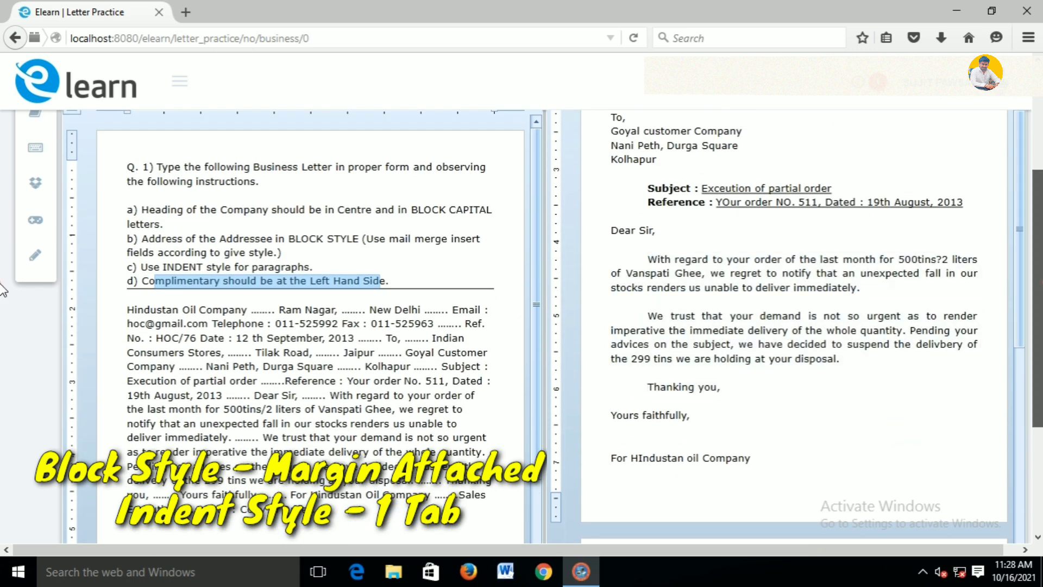
scroll(4, 291, up, 2)
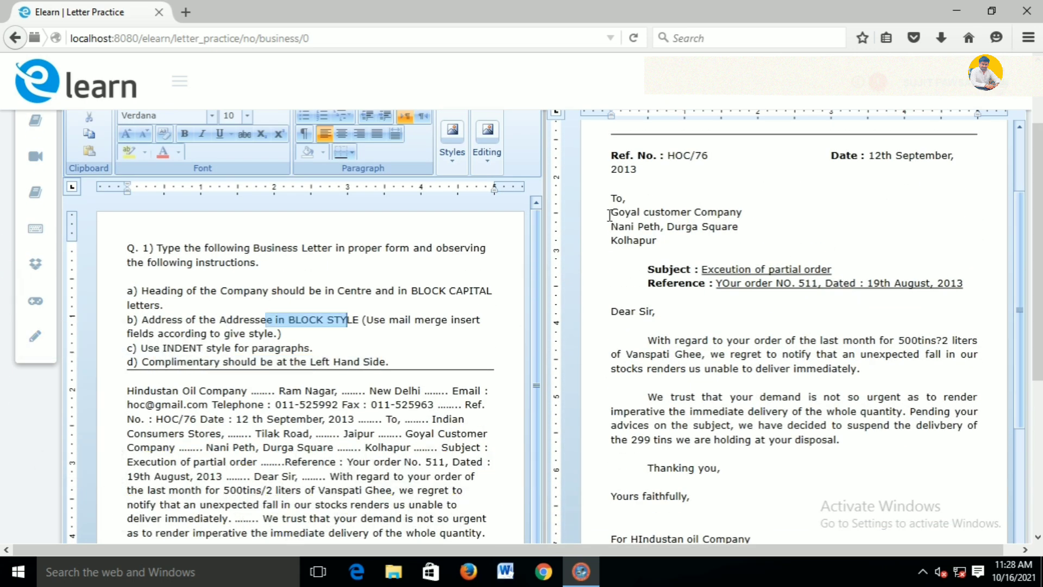
Indent the Goyal customer Company and Nani Peth lines one tab, and Kolhapur three tabs
click(608, 215)
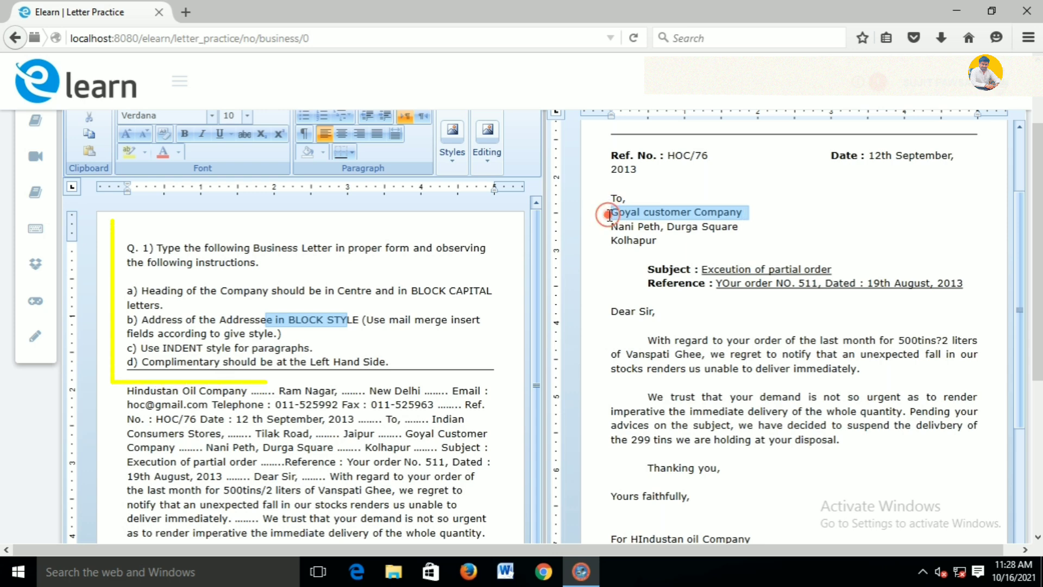
click(608, 215)
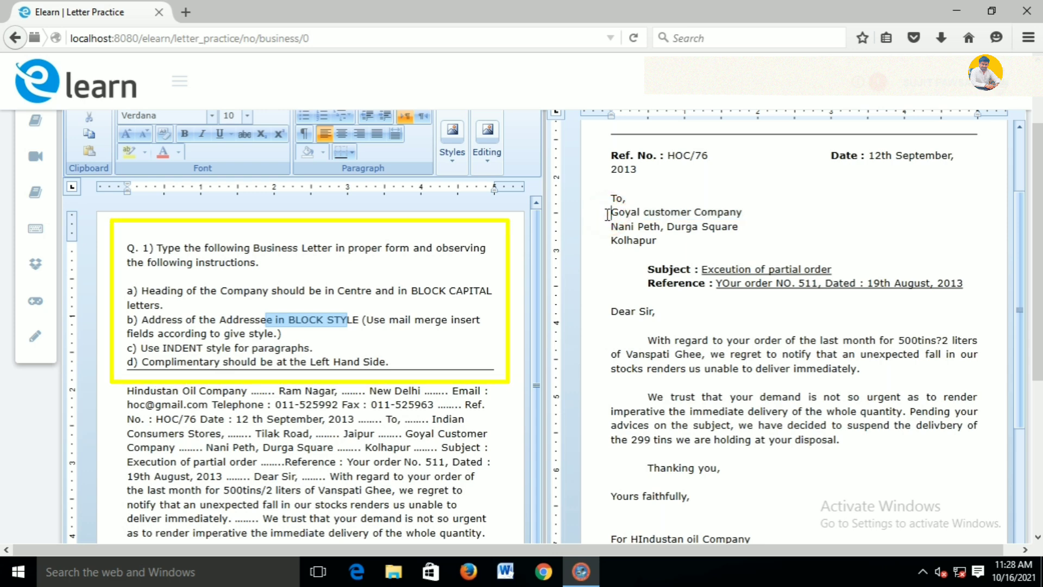
key(Tab)
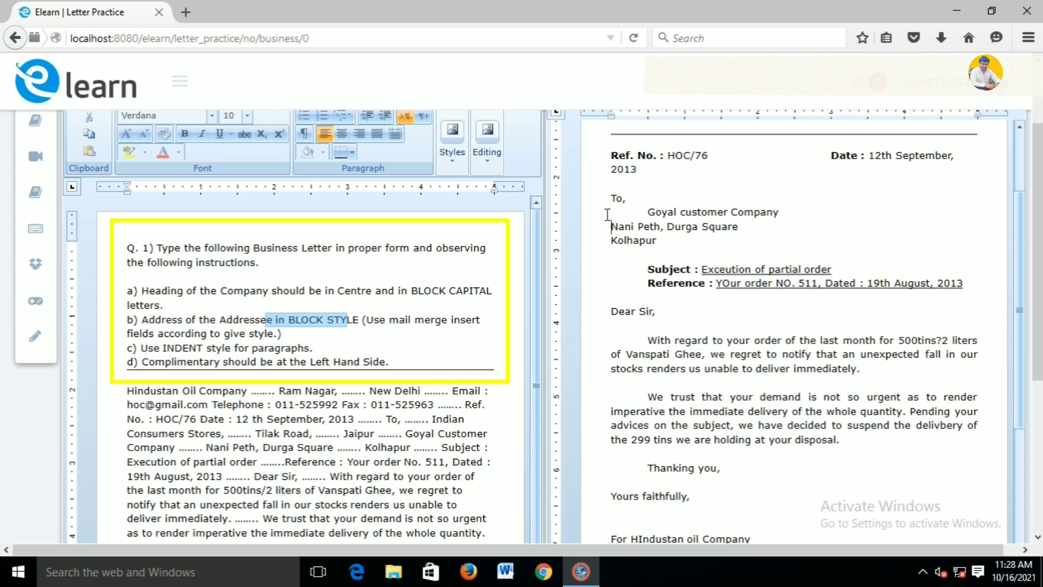
key(Tab)
key(Tab)
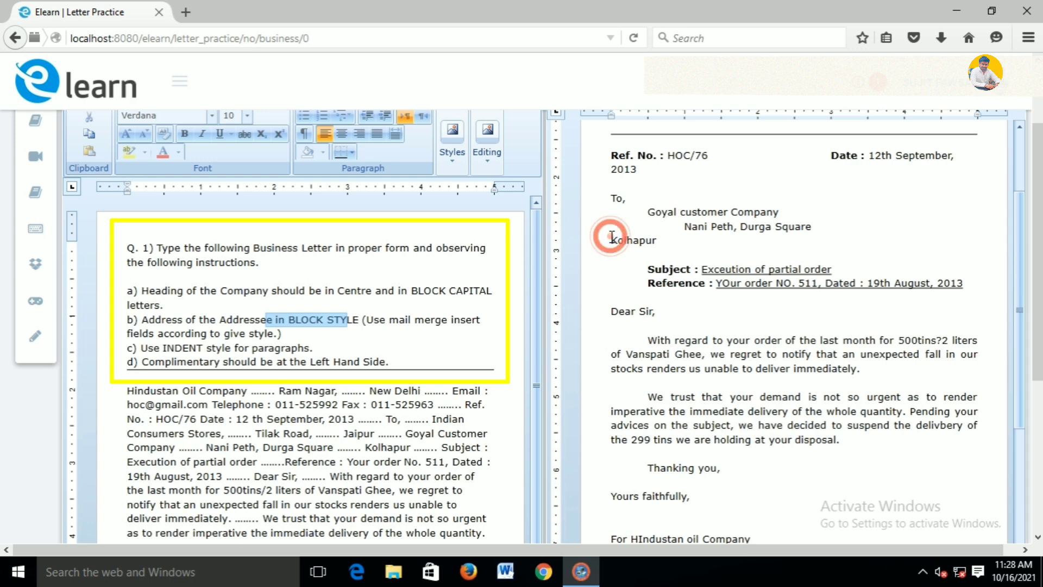
key(Tab)
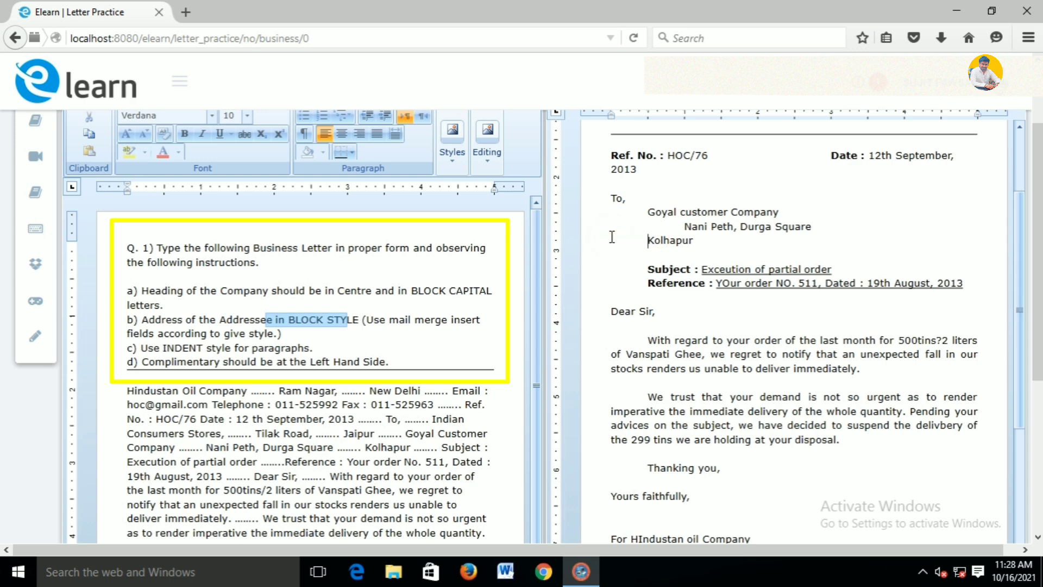
key(Tab)
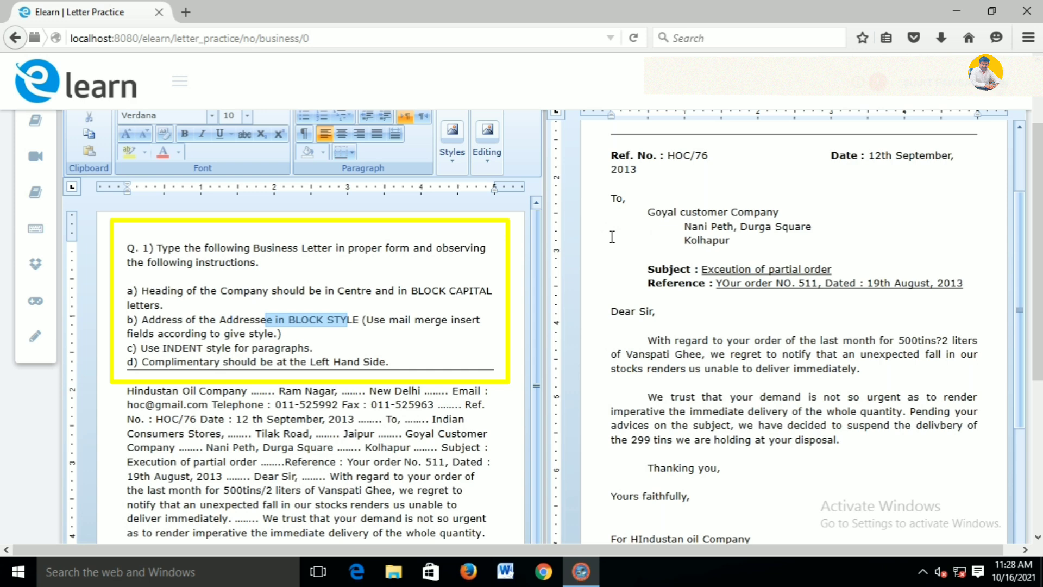
key(Tab)
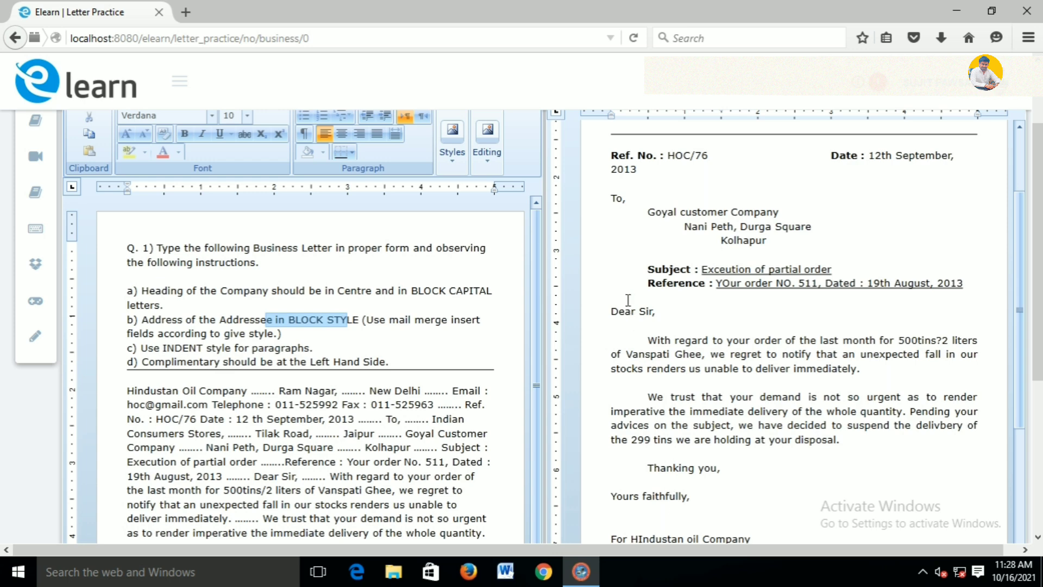
click(638, 269)
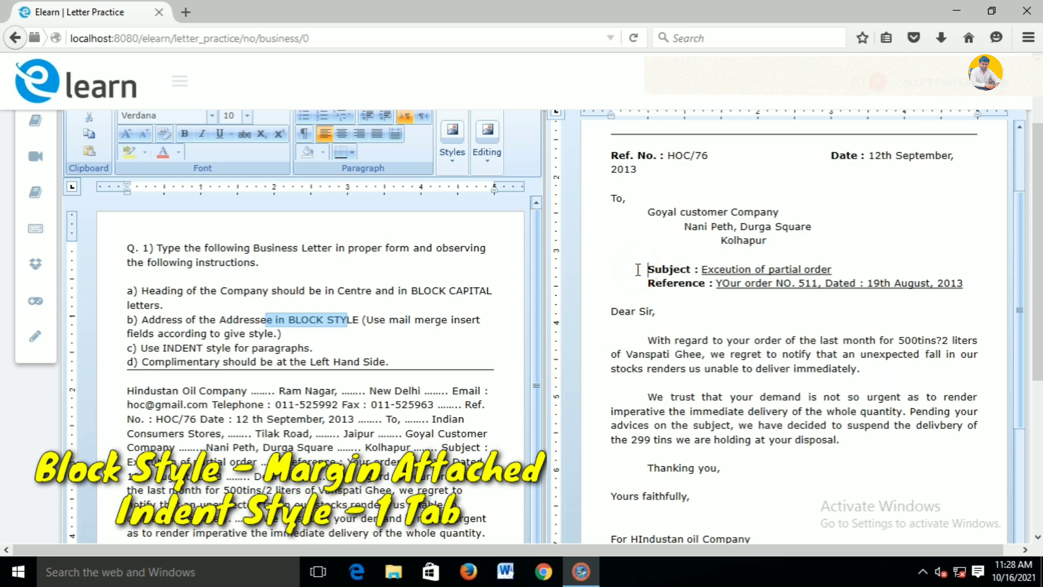
click(650, 341)
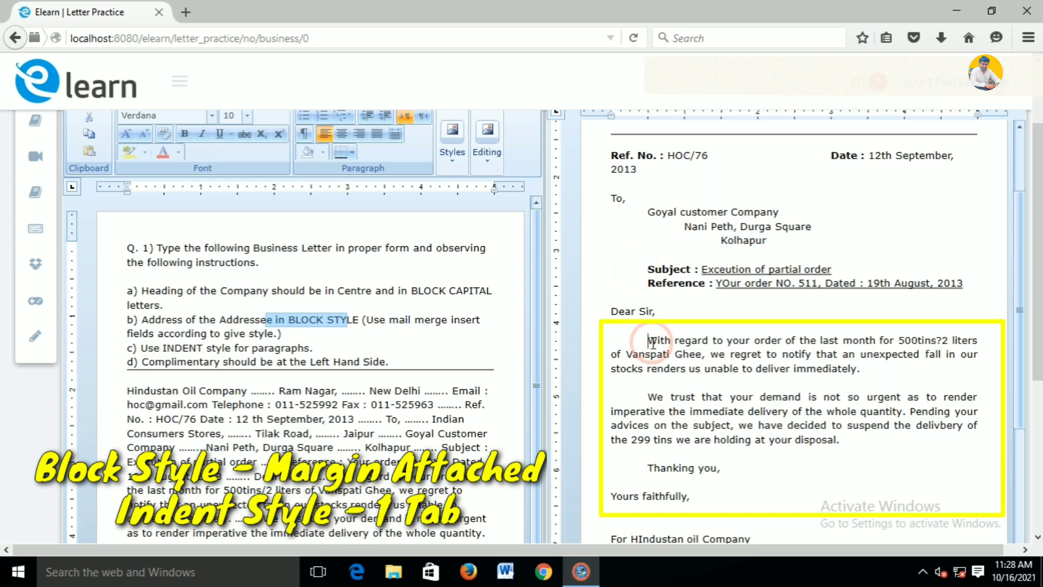
key(BackSpace)
key(BackSpace)
key(BackSpace)
key(Return)
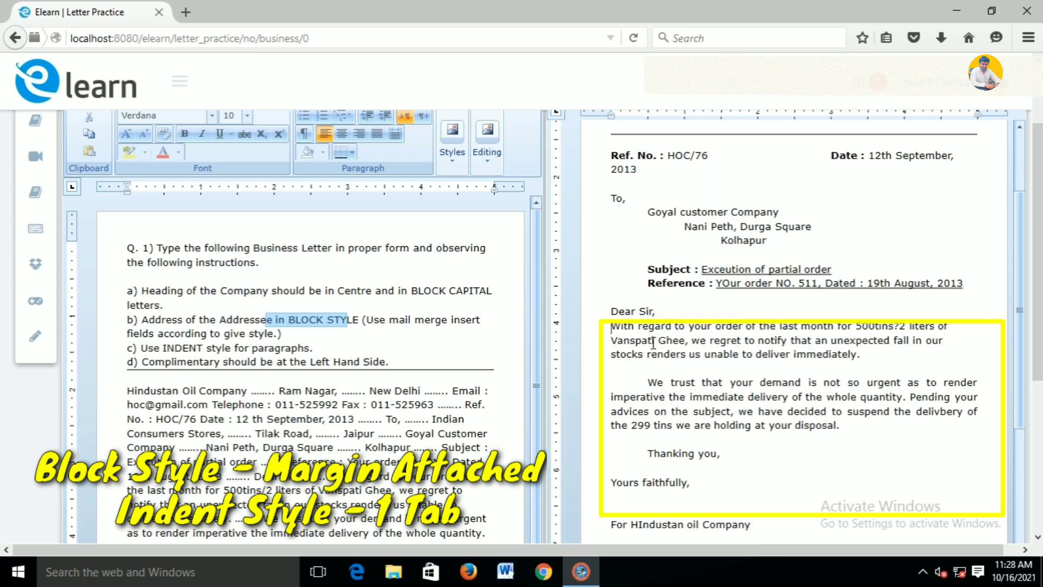
key(Down)
key(Down)
key(BackSpace)
key(Return)
key(BackSpace)
key(BackSpace)
key(BackSpace)
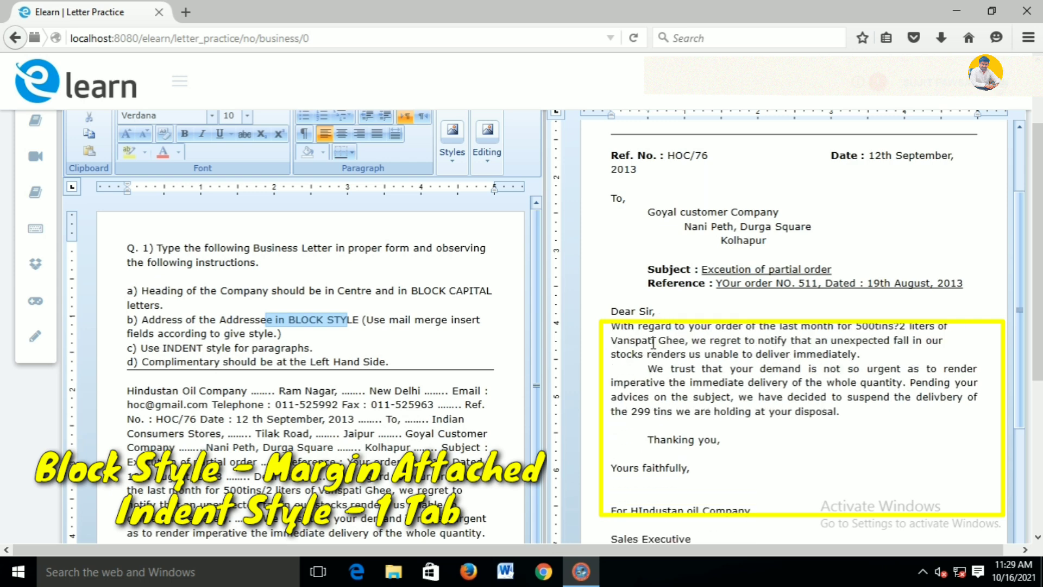
key(Return)
key(Return)
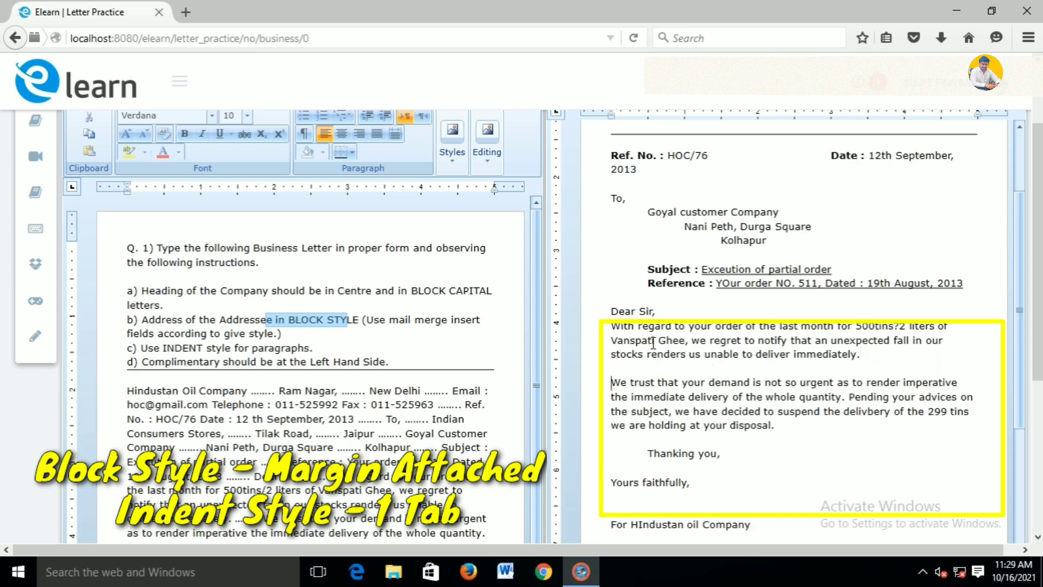
click(655, 312)
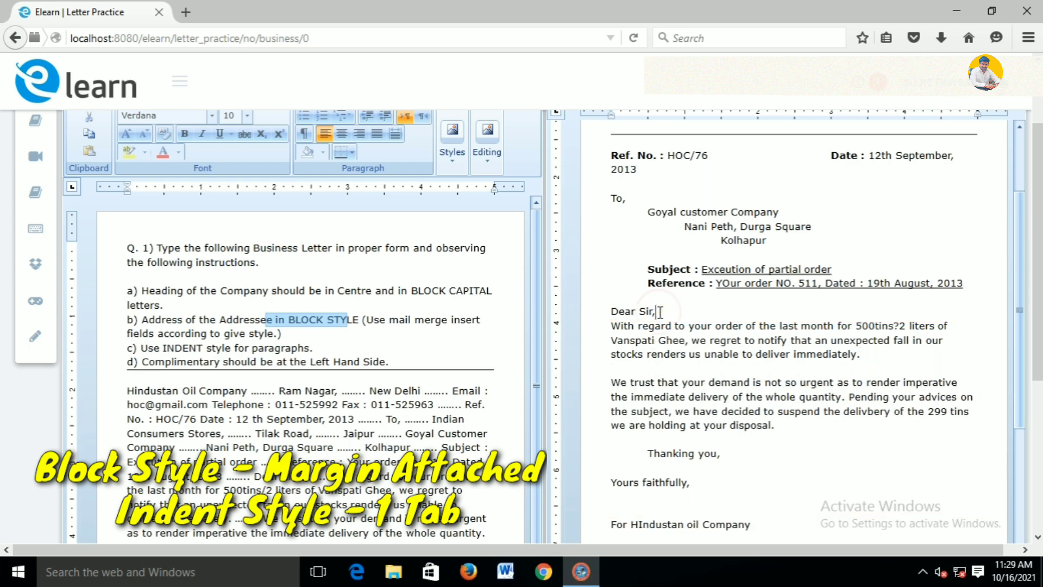
text(,)
key(Return)
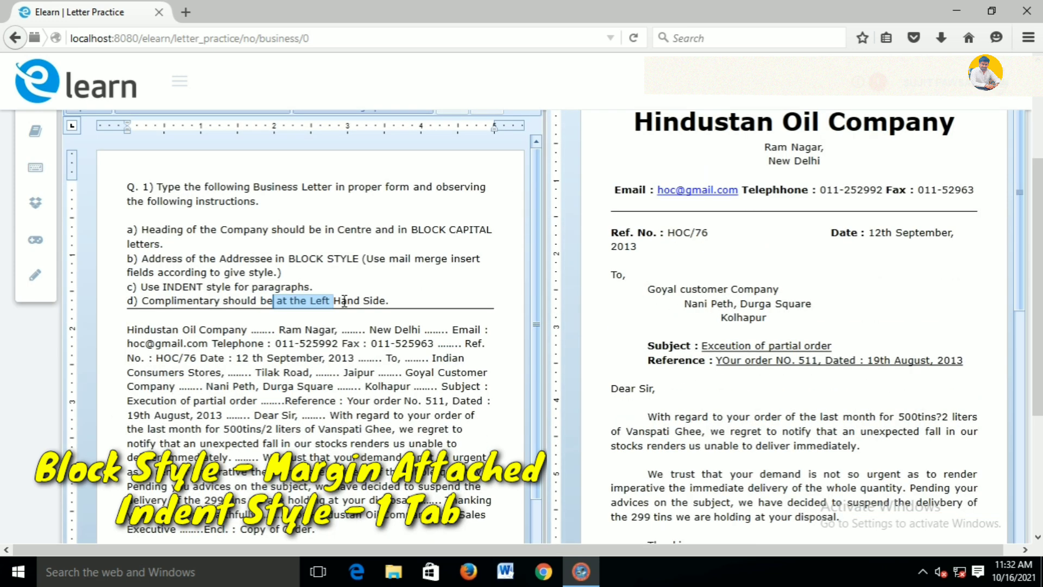
click(341, 300)
scroll(639, 287, down, 5)
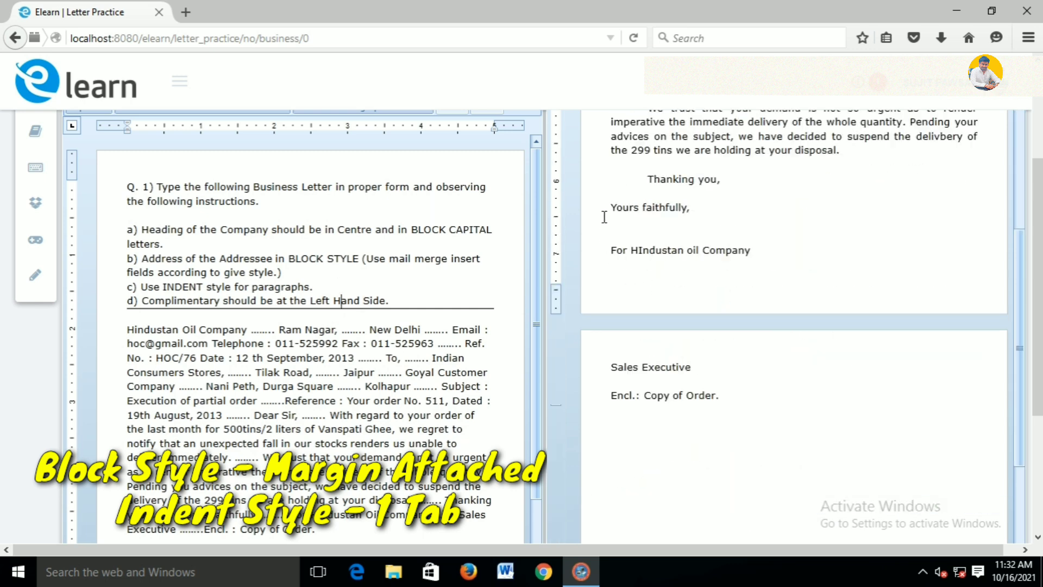
mouse_move(605, 206)
mouse_down()
mouse_move(642, 207)
mouse_move(605, 209)
mouse_move(707, 299)
mouse_move(694, 368)
mouse_up()
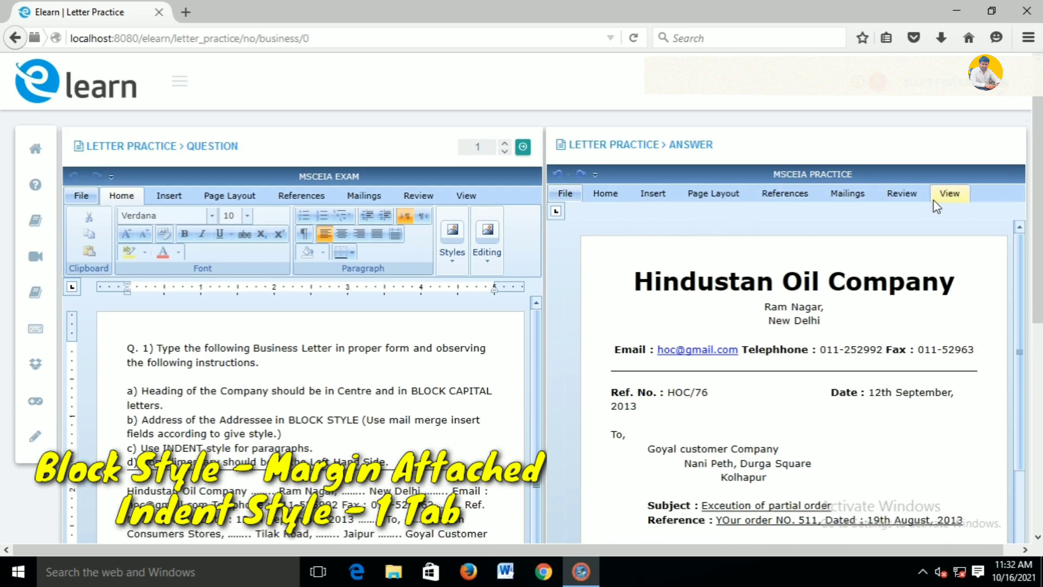
click(945, 195)
click(569, 220)
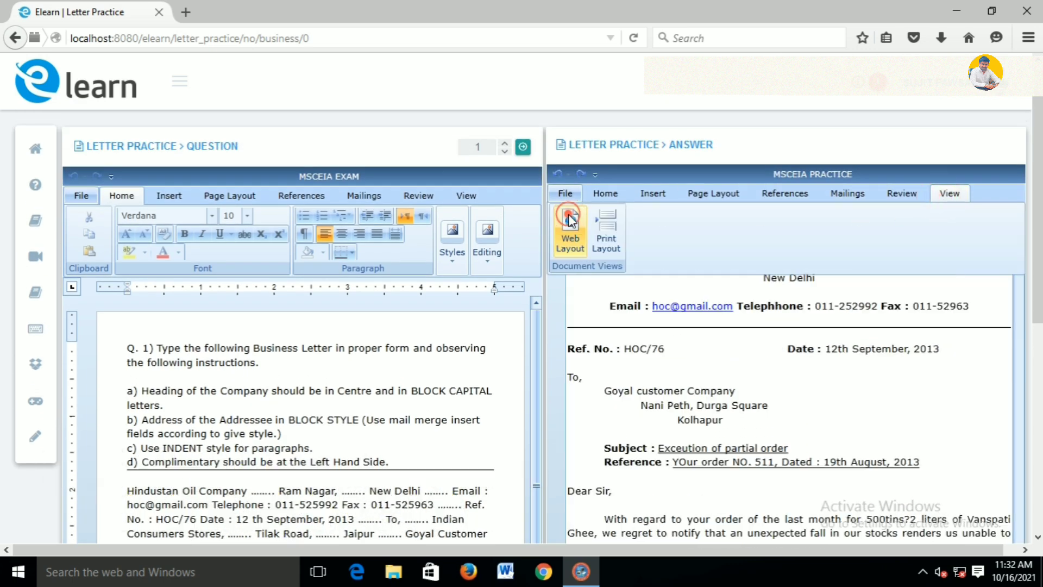
scroll(1038, 363, down, 2)
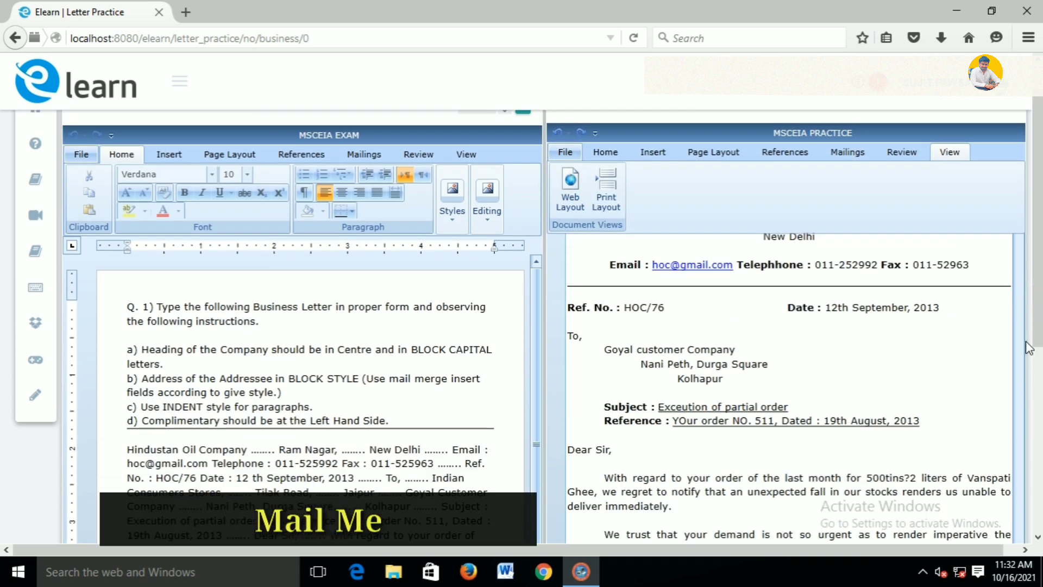
scroll(1038, 363, down, 5)
scroll(2, 384, up, 6)
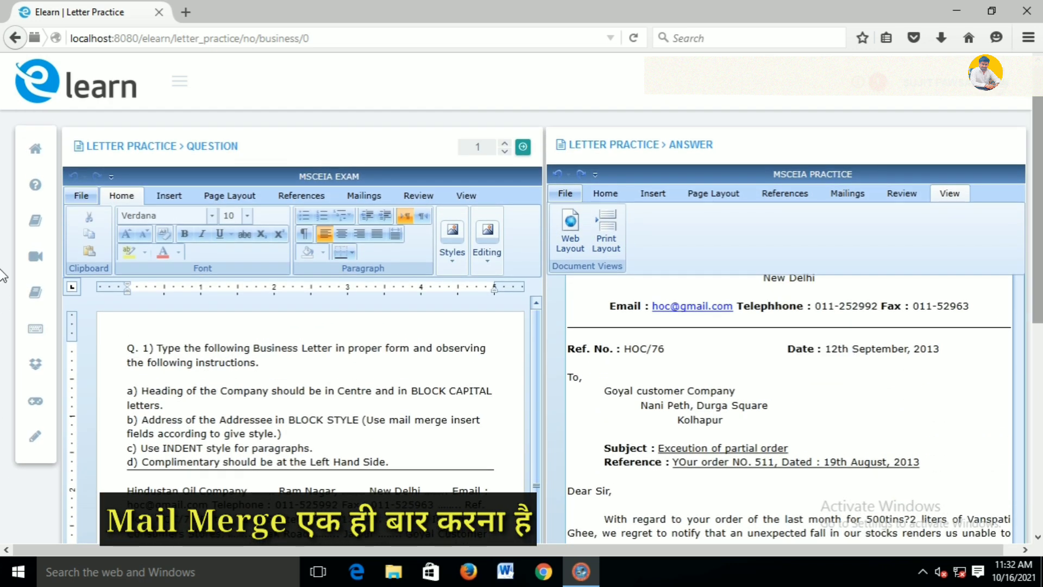
scroll(5, 354, down, 4)
key(BackSpace)
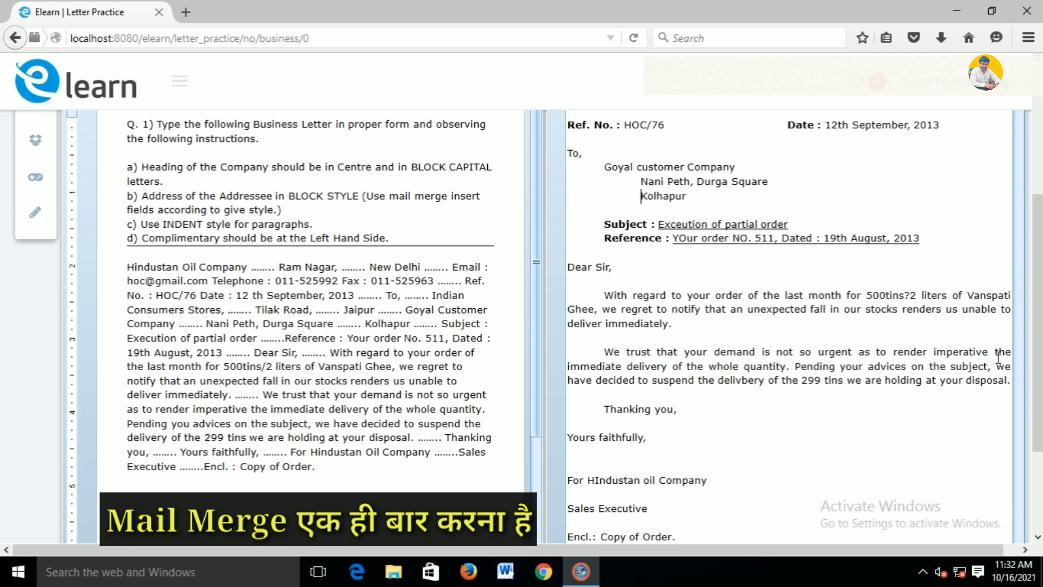
key(BackSpace)
key(Tab)
key(Tab)
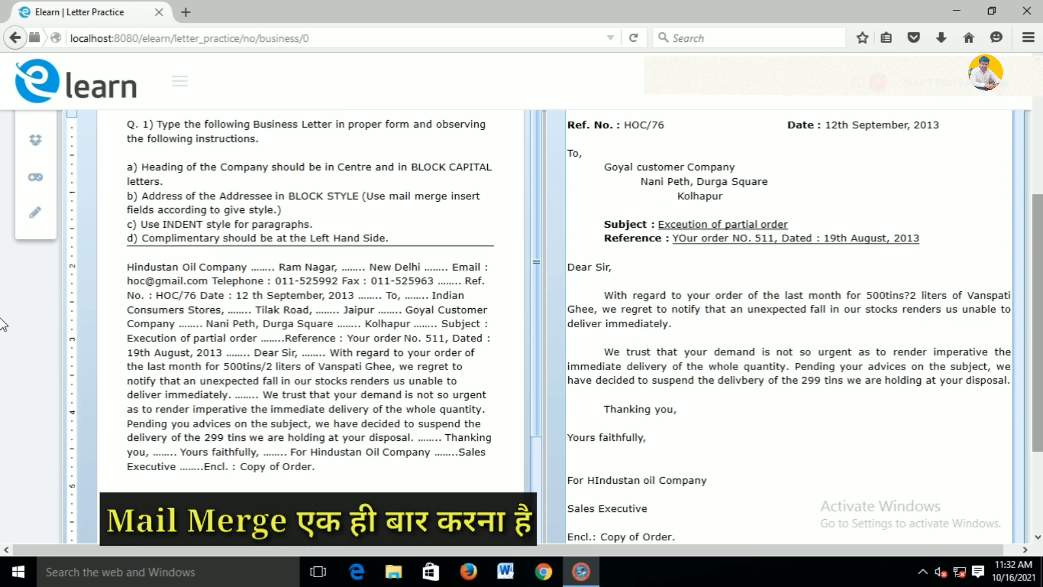
scroll(910, 381, down, 3)
scroll(911, 380, up, 2)
scroll(911, 381, up, 4)
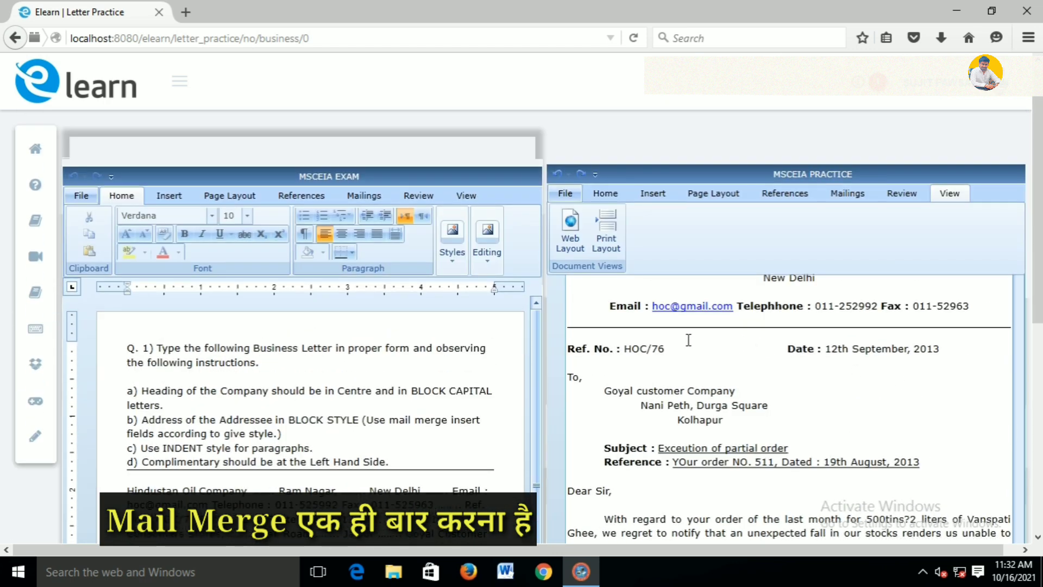
click(557, 174)
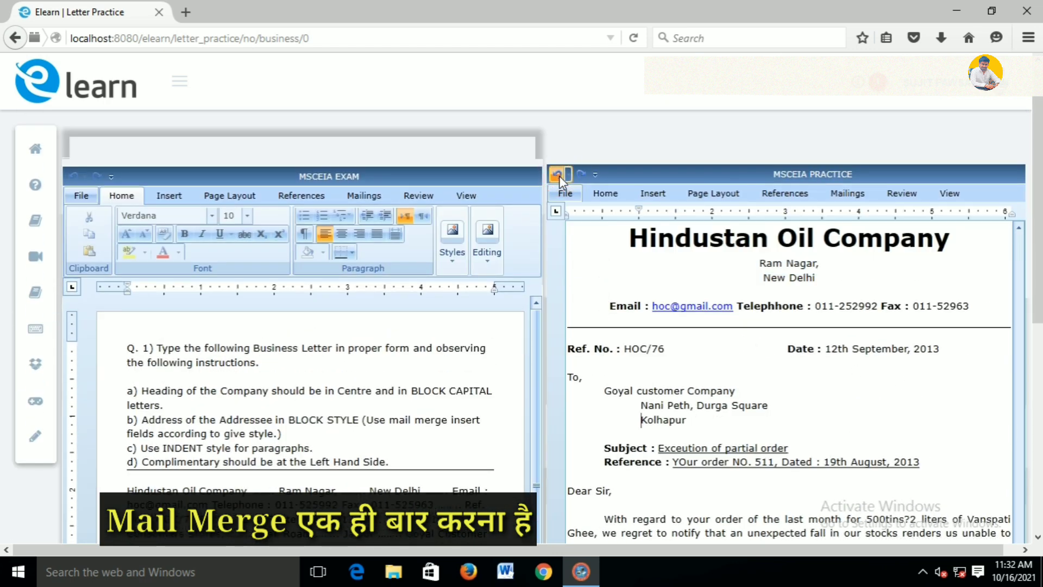
click(559, 175)
scroll(937, 235, up, 3)
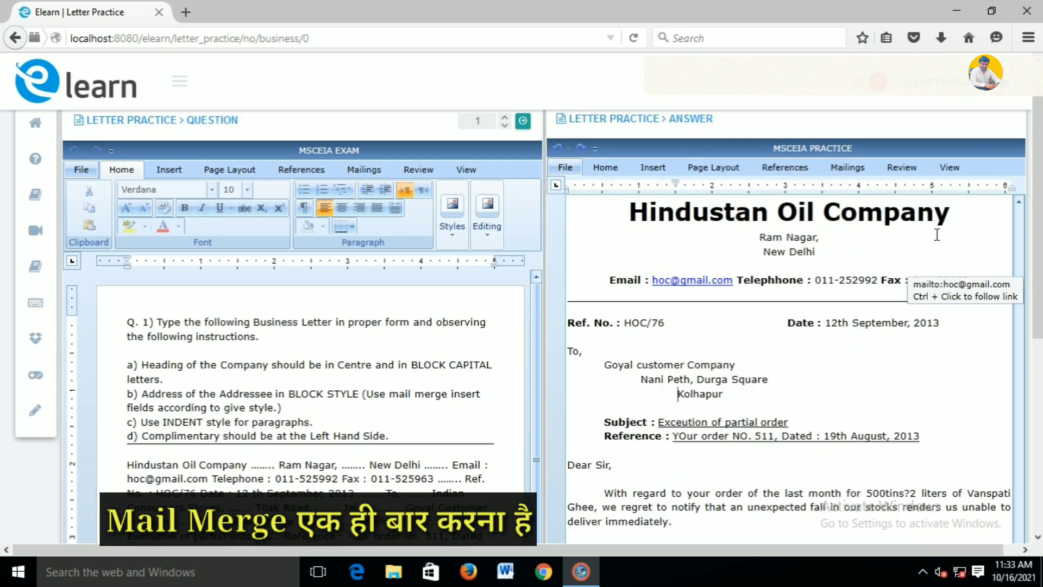
scroll(937, 235, up, 1)
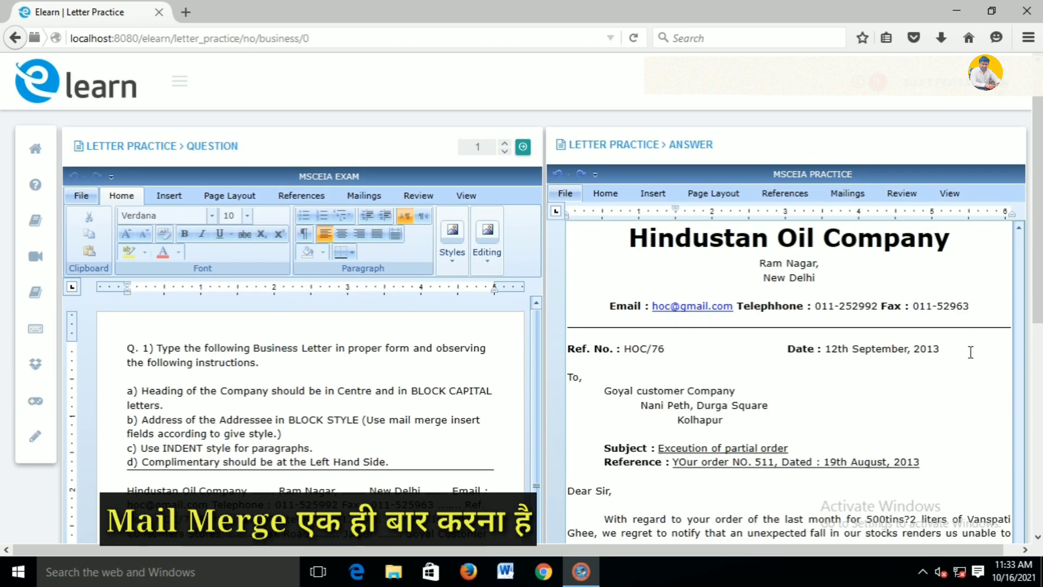
Run Mail Merge for all recipients and scroll through the generated letters
click(864, 199)
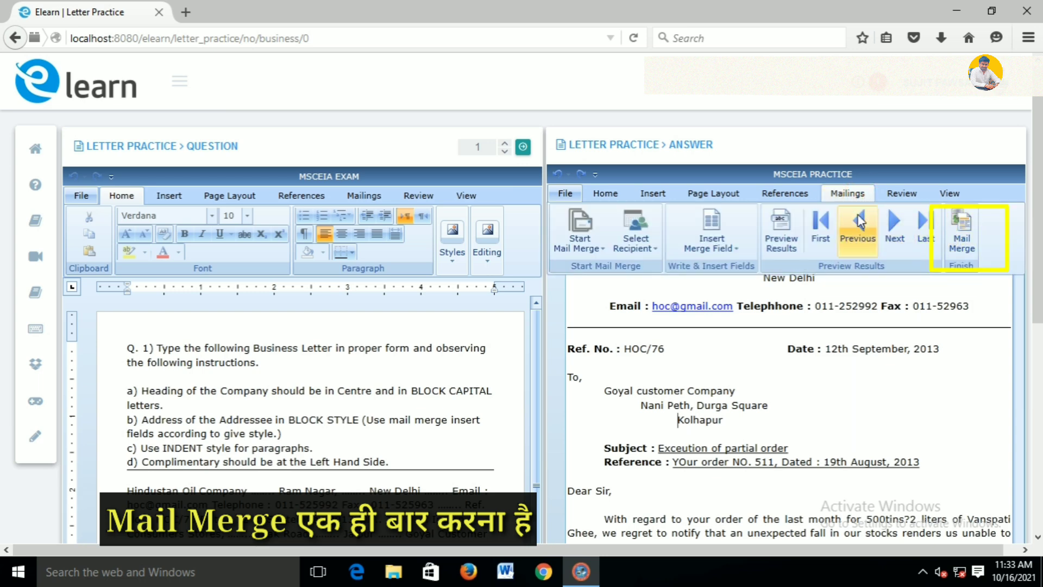
click(956, 225)
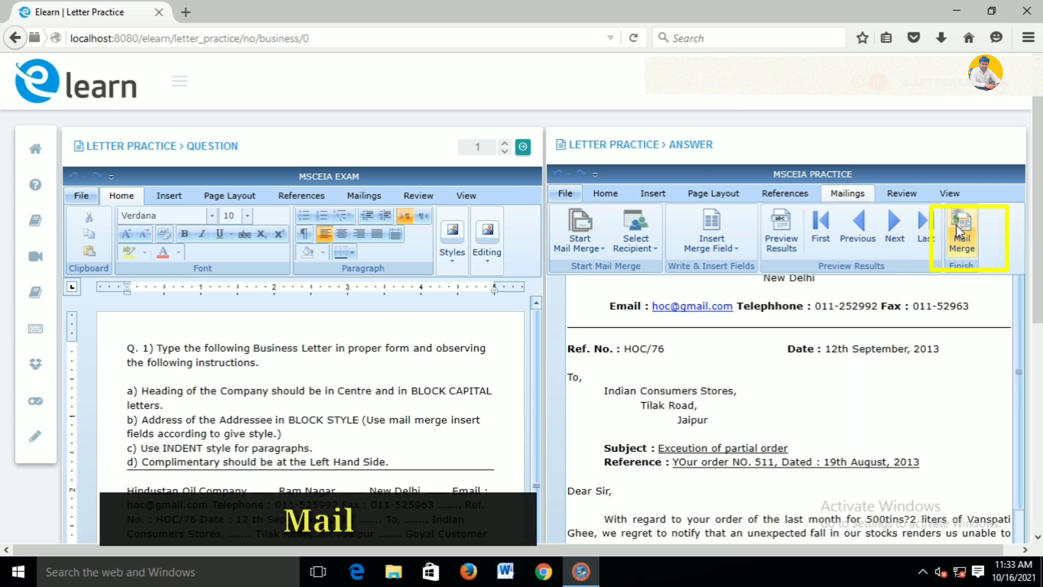
drag(1038, 313, 1011, 298)
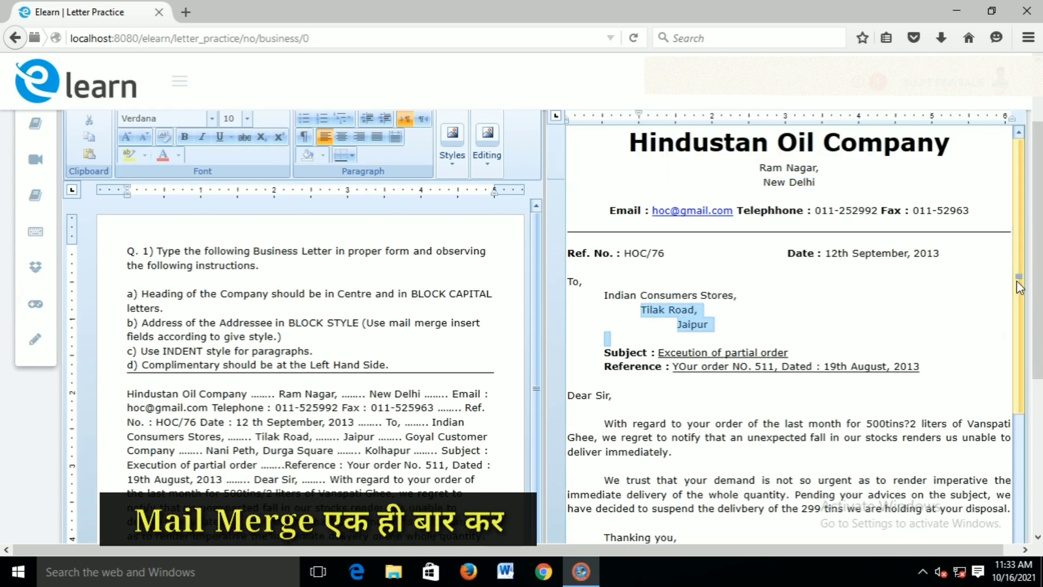
click(759, 279)
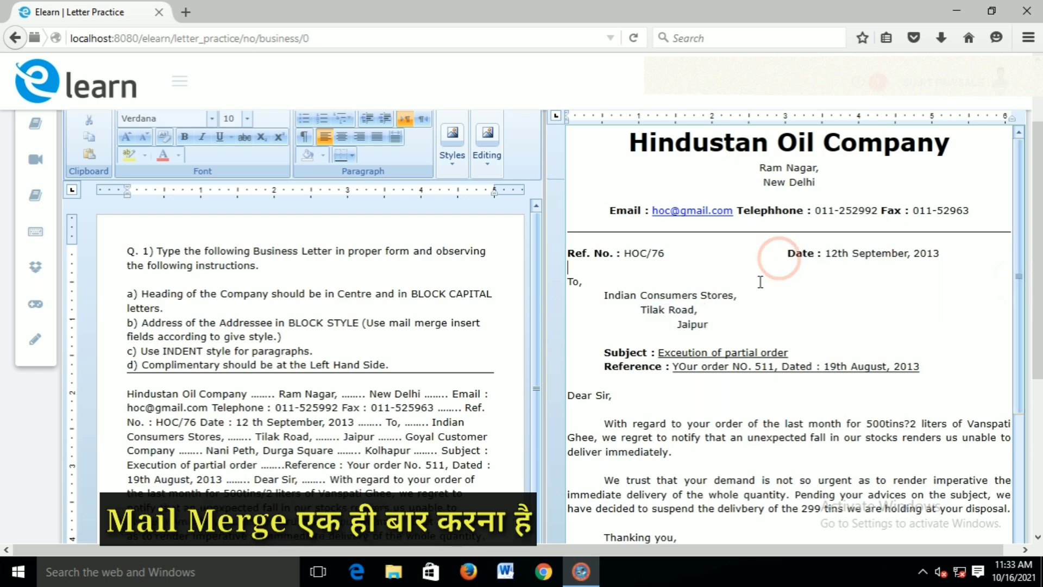
scroll(759, 279, down, 8)
scroll(756, 308, down, 3)
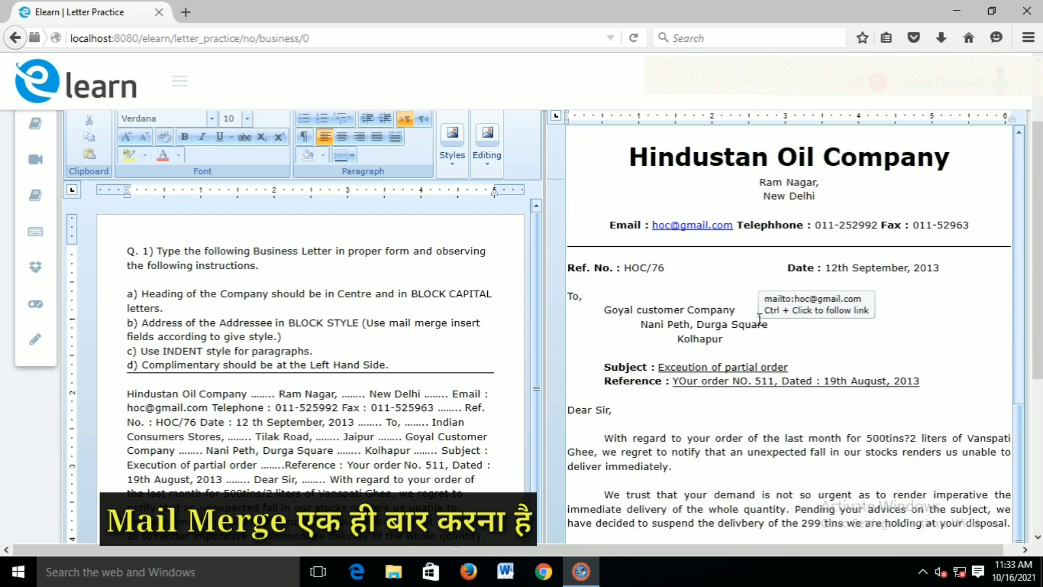
scroll(923, 315, down, 5)
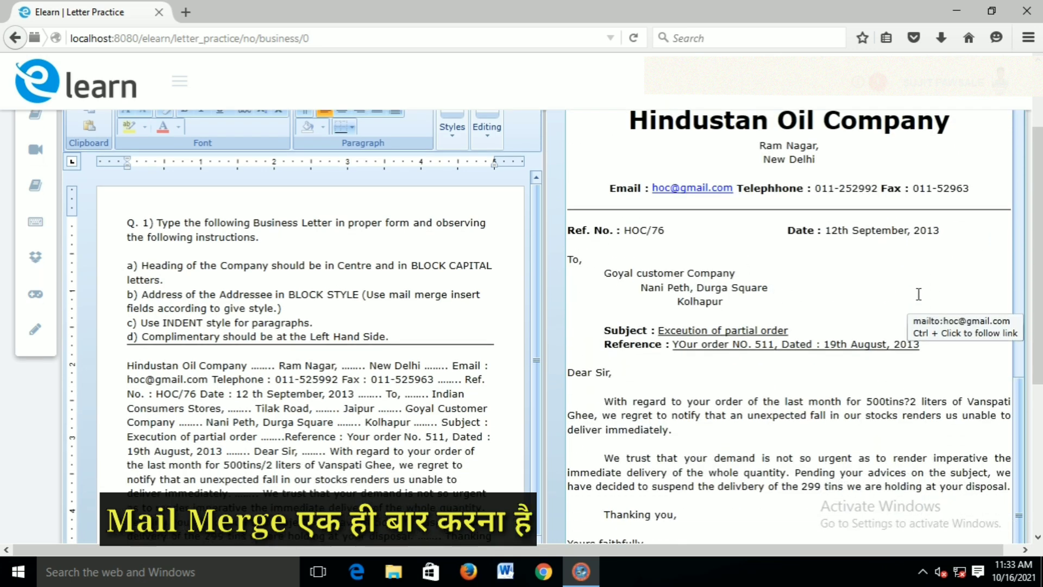